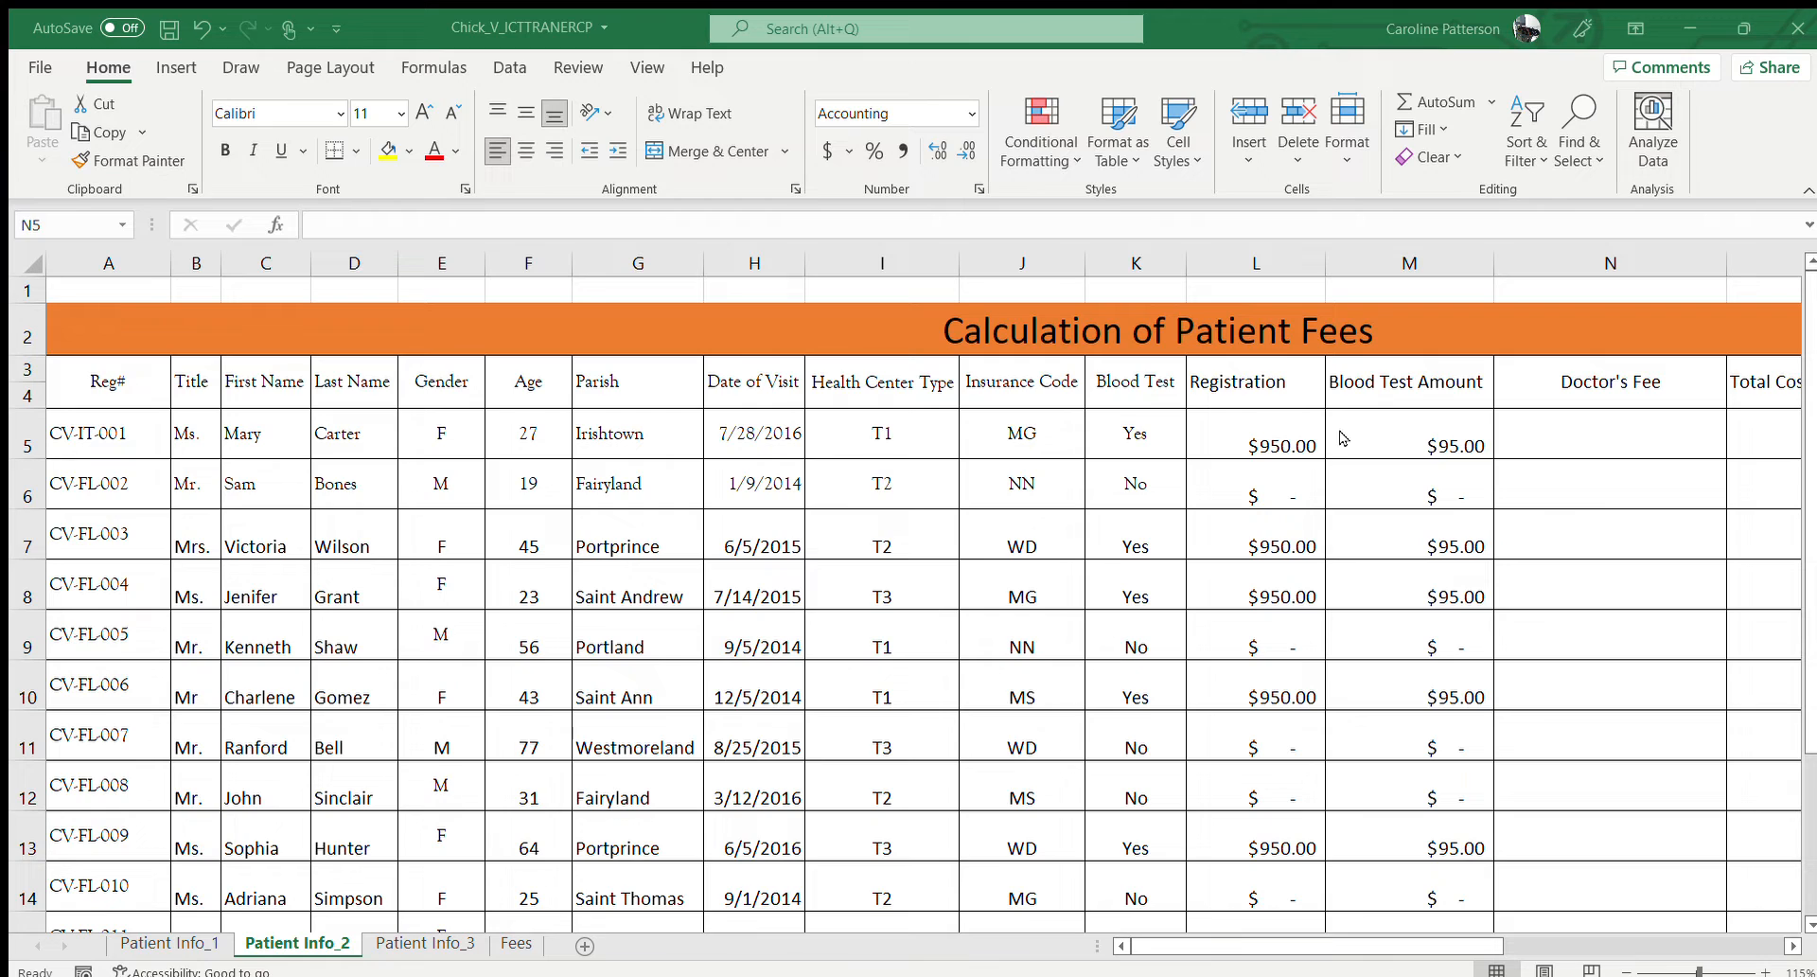
# - Examine the health center fee table on the Fees sheet and return to Patient Info_2
pyautogui.doubleClick(1545, 425)
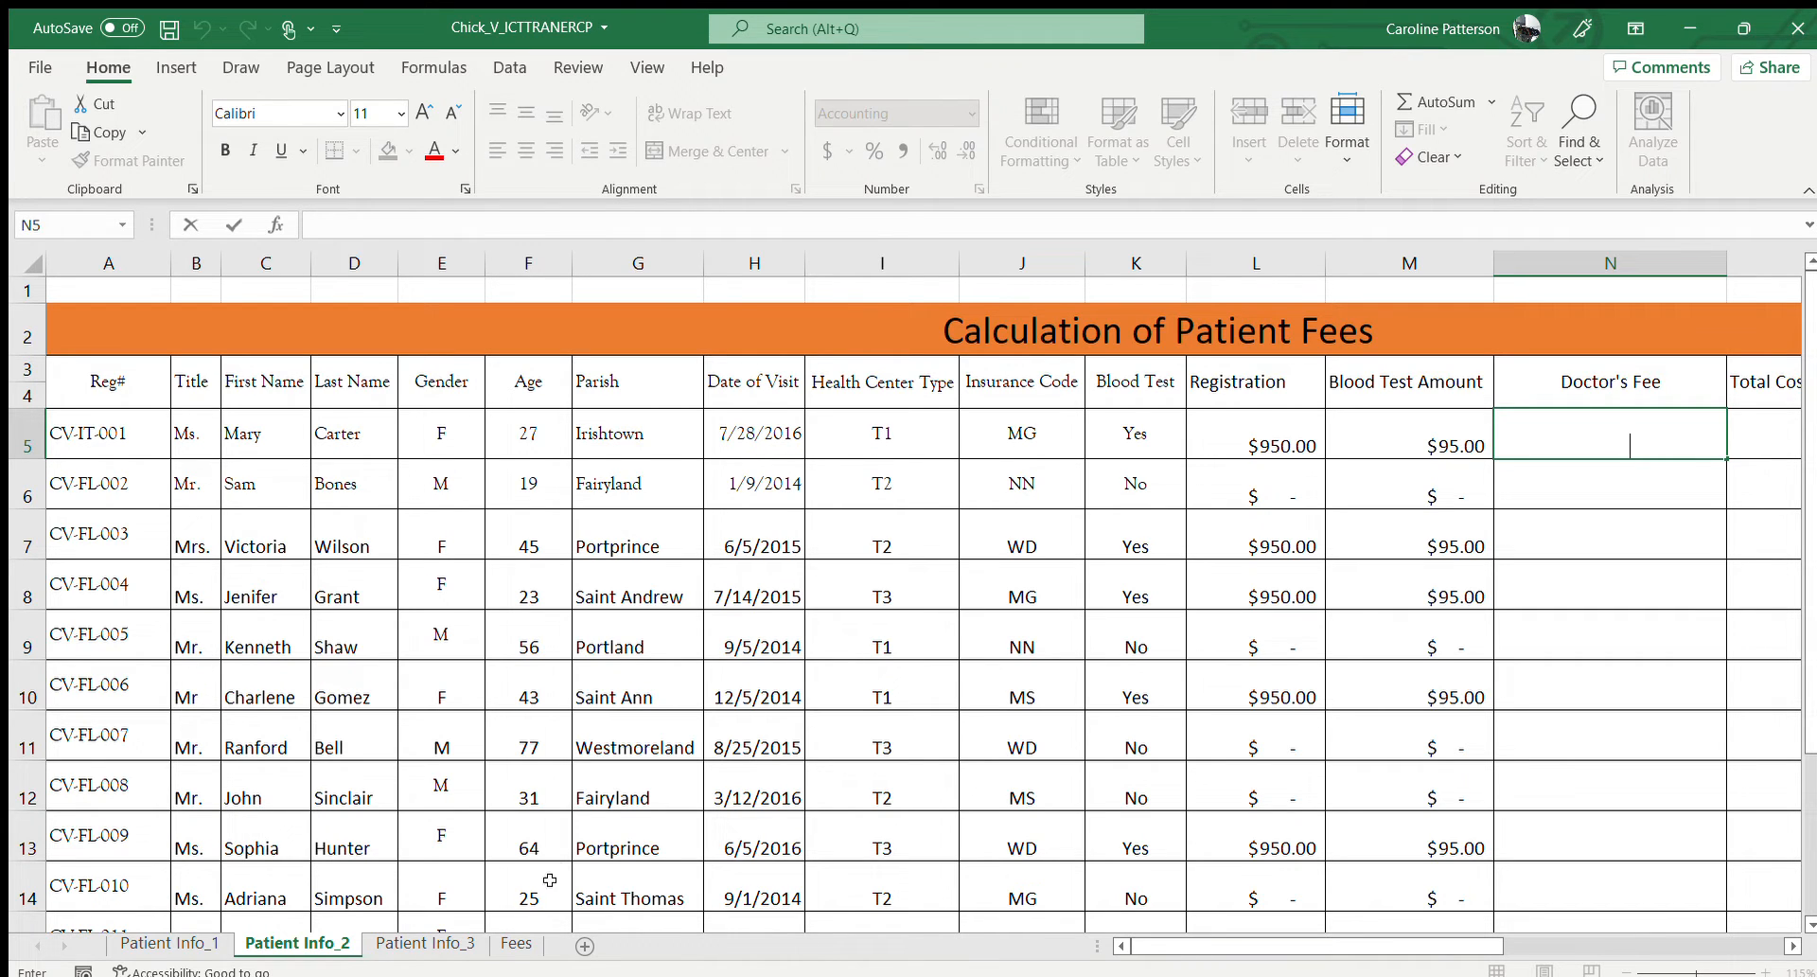
pyautogui.click(516, 942)
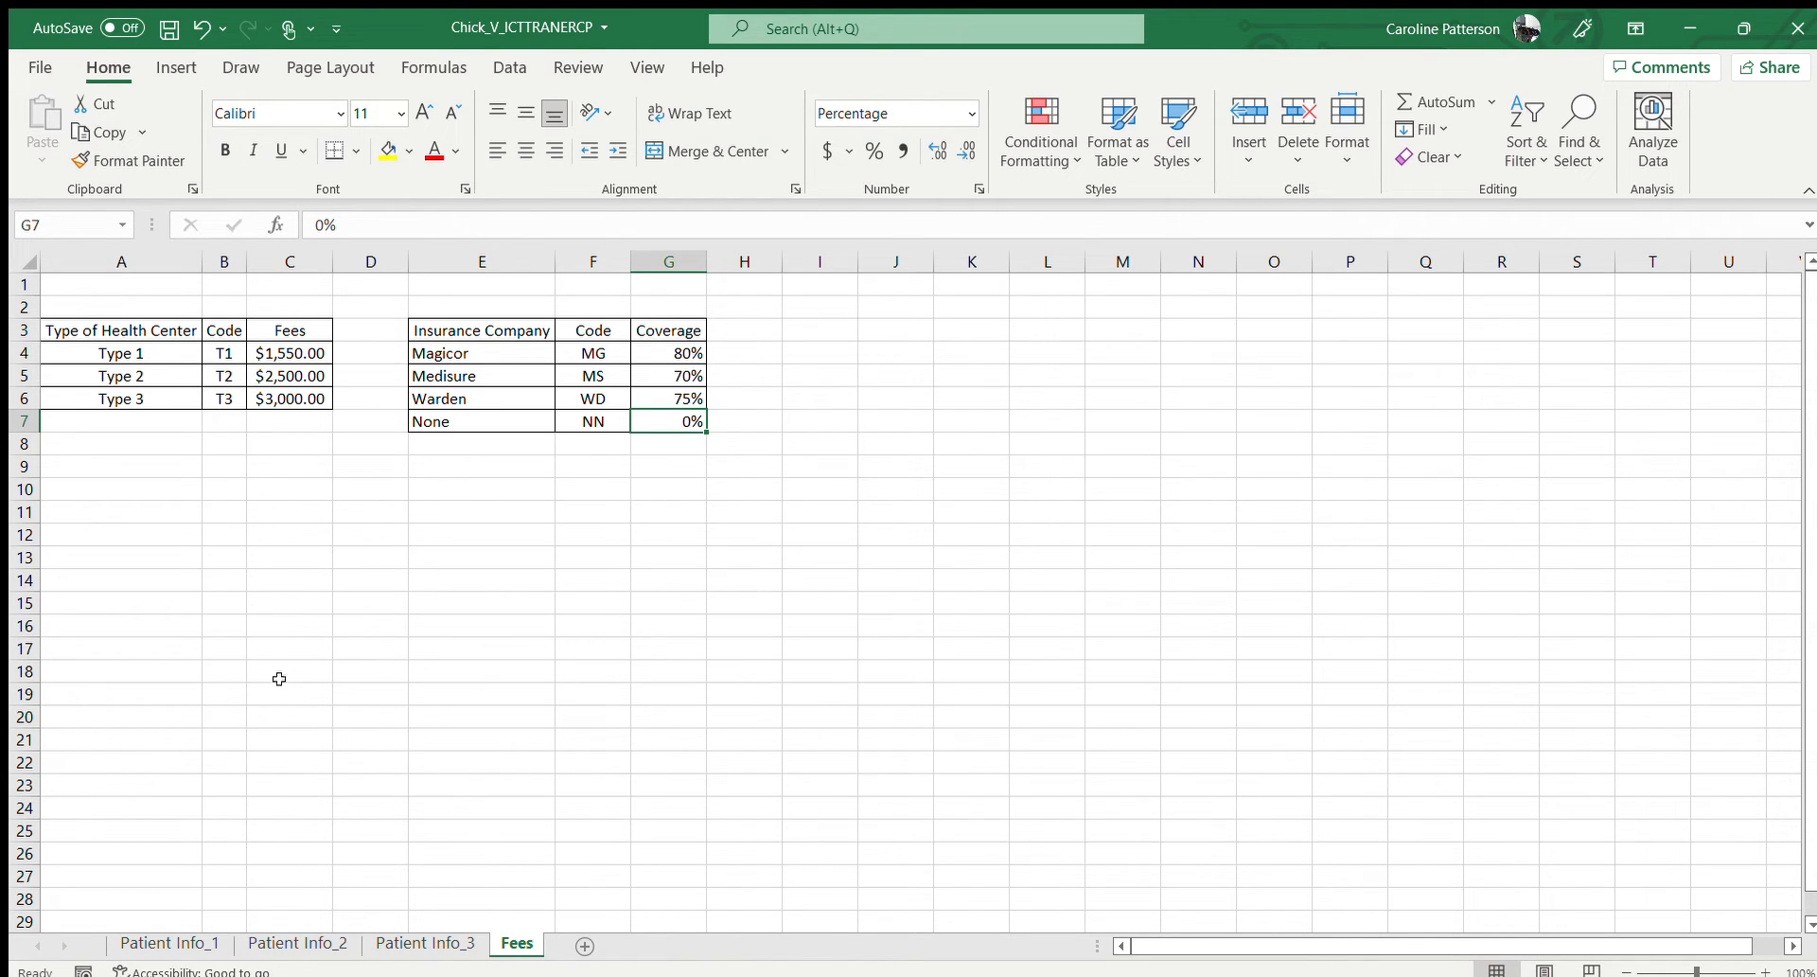
pyautogui.click(323, 943)
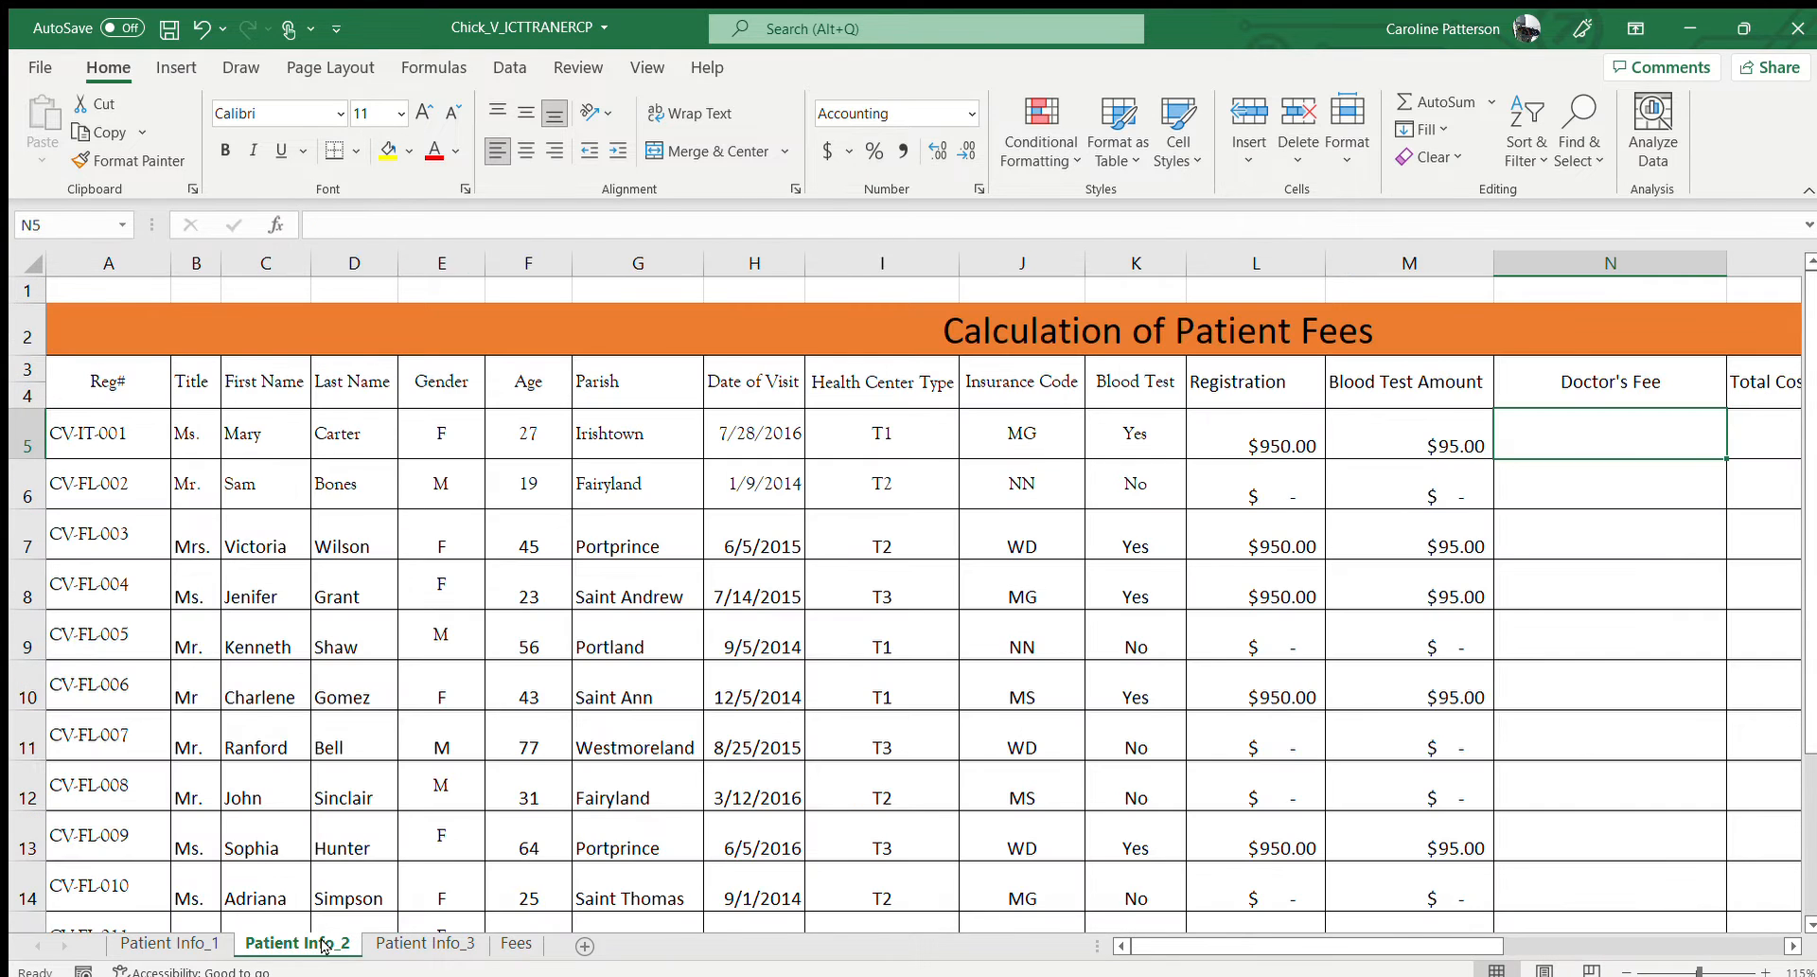
# - Begin a VLOOKUP formula in Doctor's Fee cell N5 with I5 as the lookup value and Fees!B4:C6 as the table
pyautogui.doubleClick(1544, 445)
pyautogui.write('=')
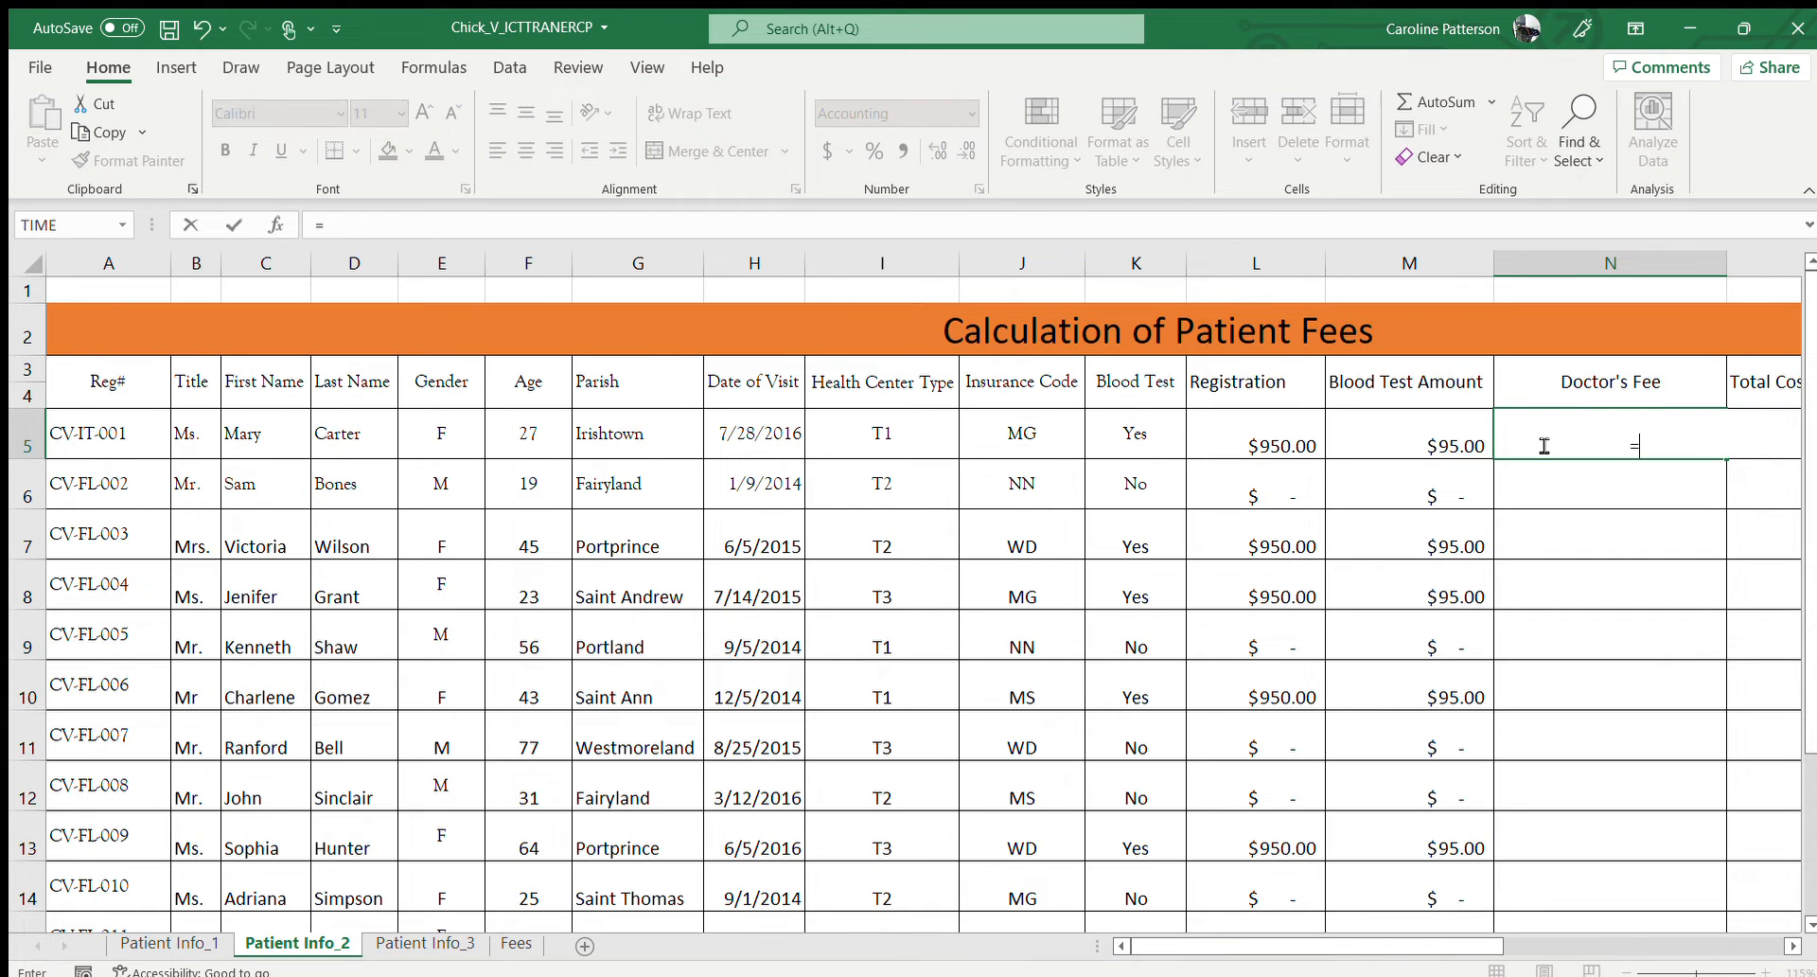
pyautogui.write('Vlookup(')
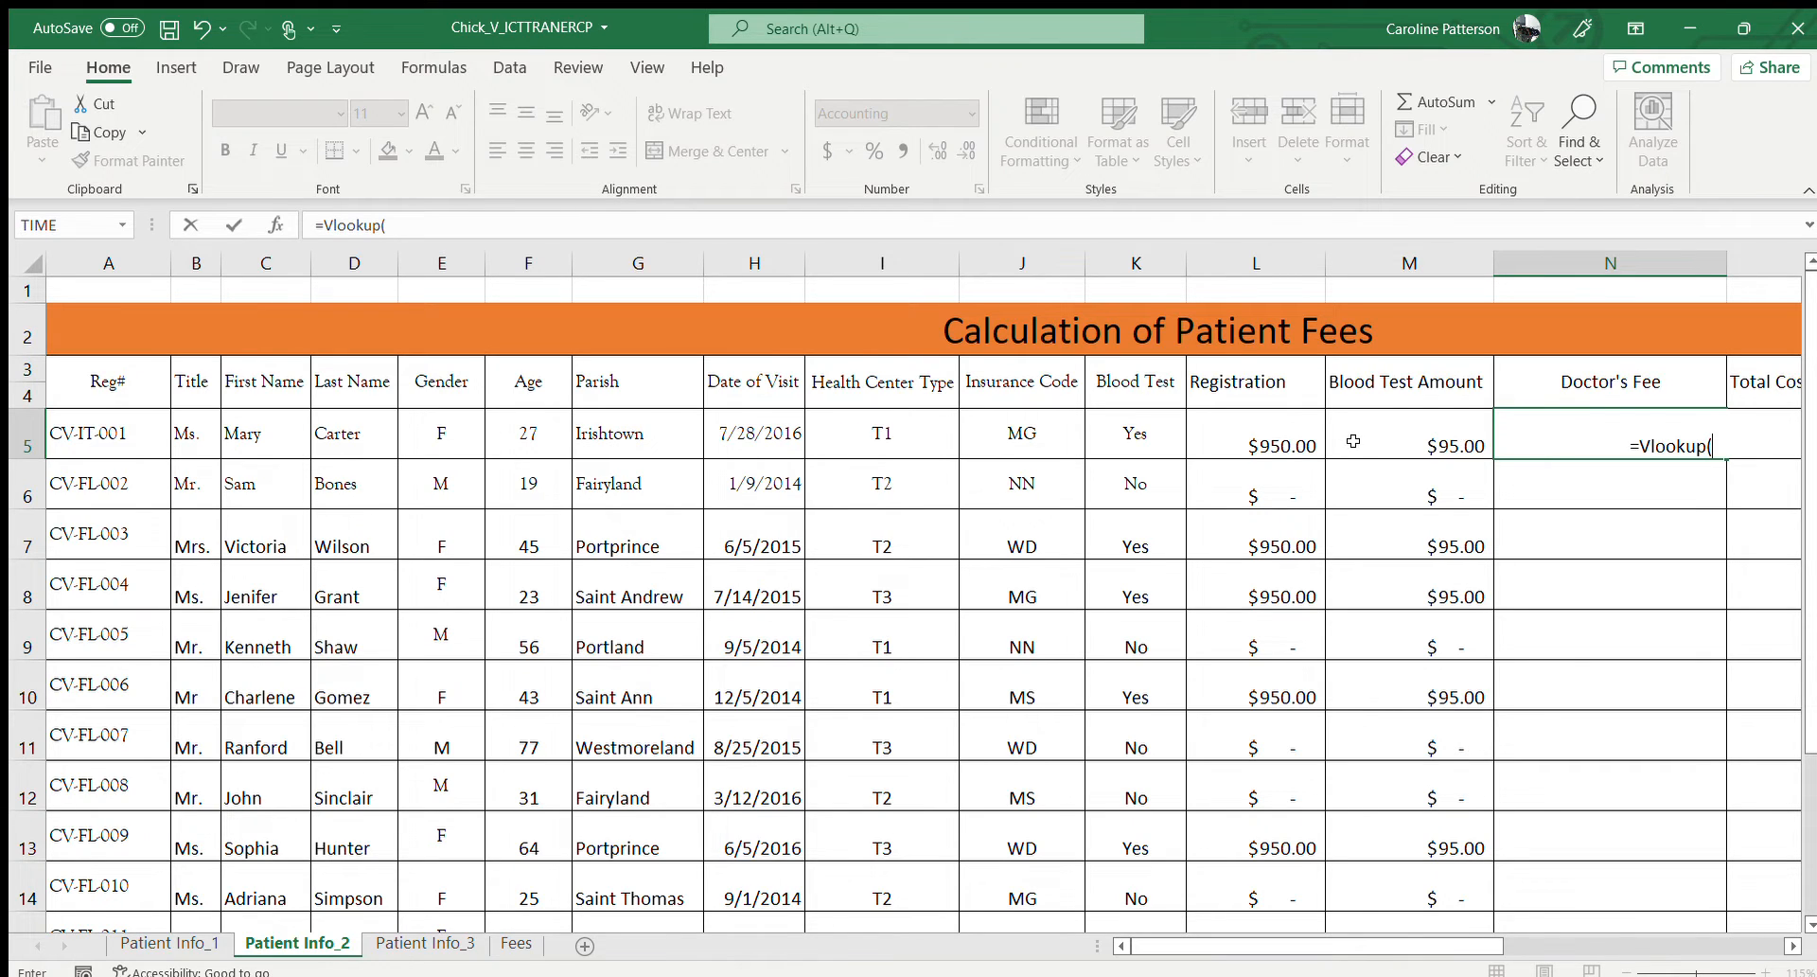
pyautogui.click(888, 439)
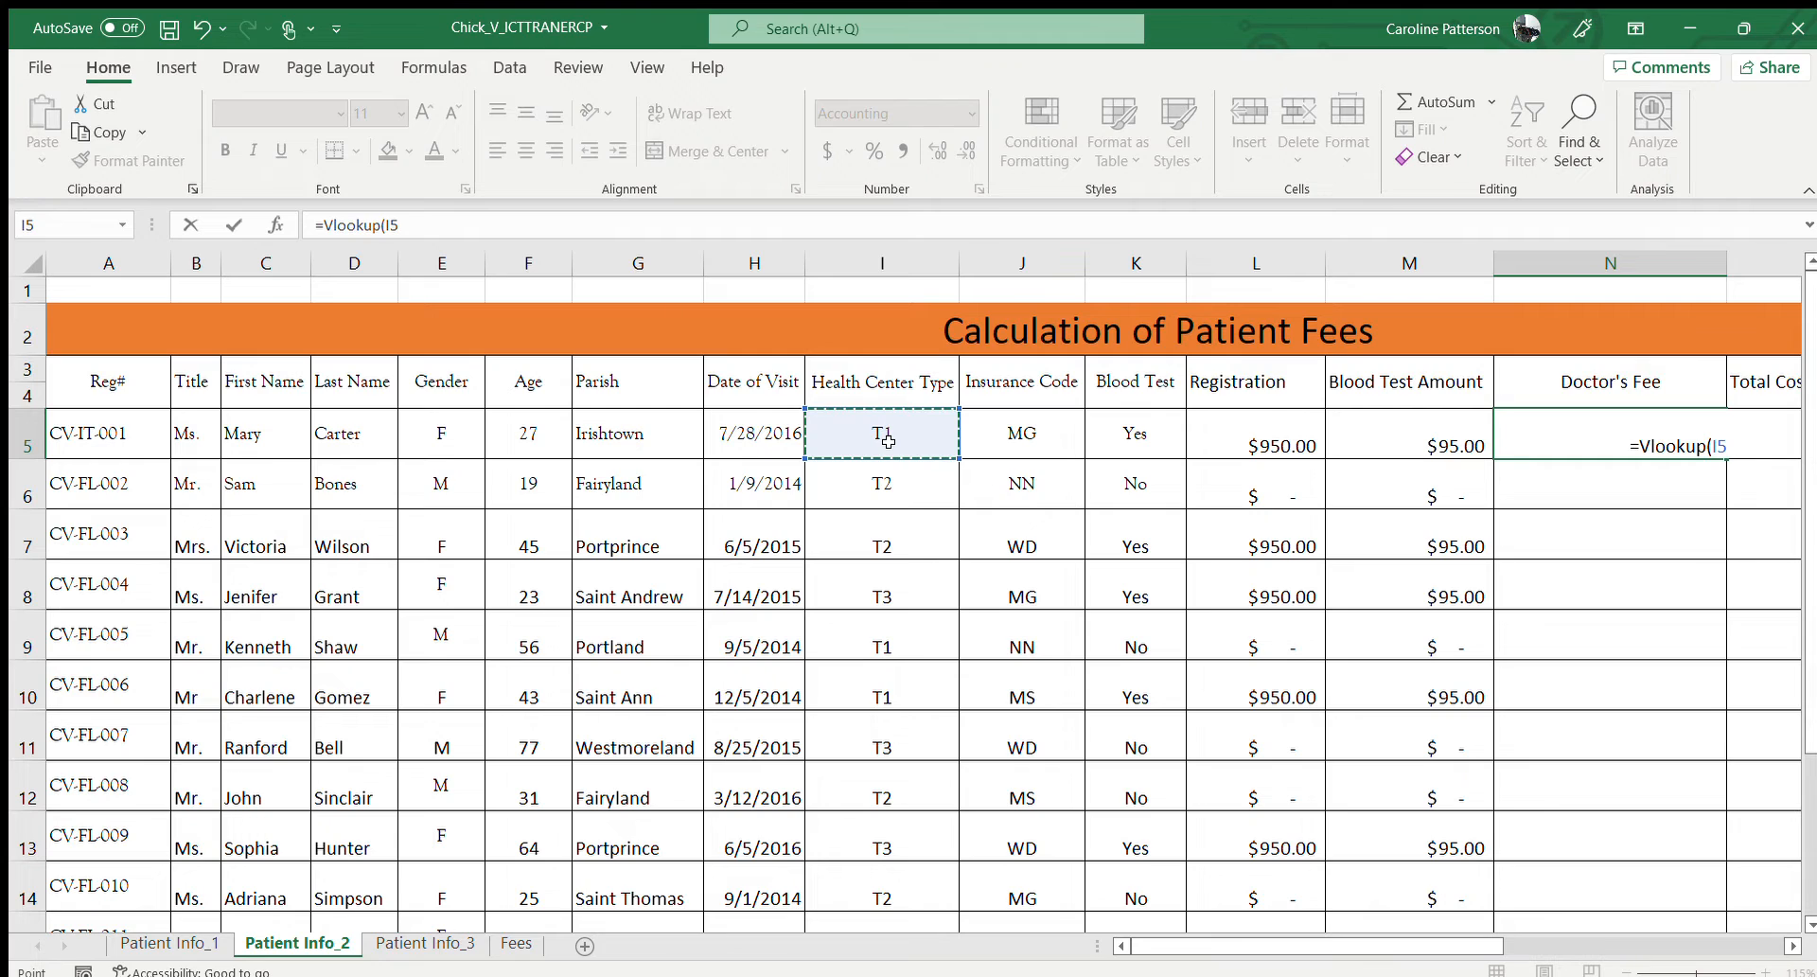
pyautogui.write(',')
pyautogui.click(516, 942)
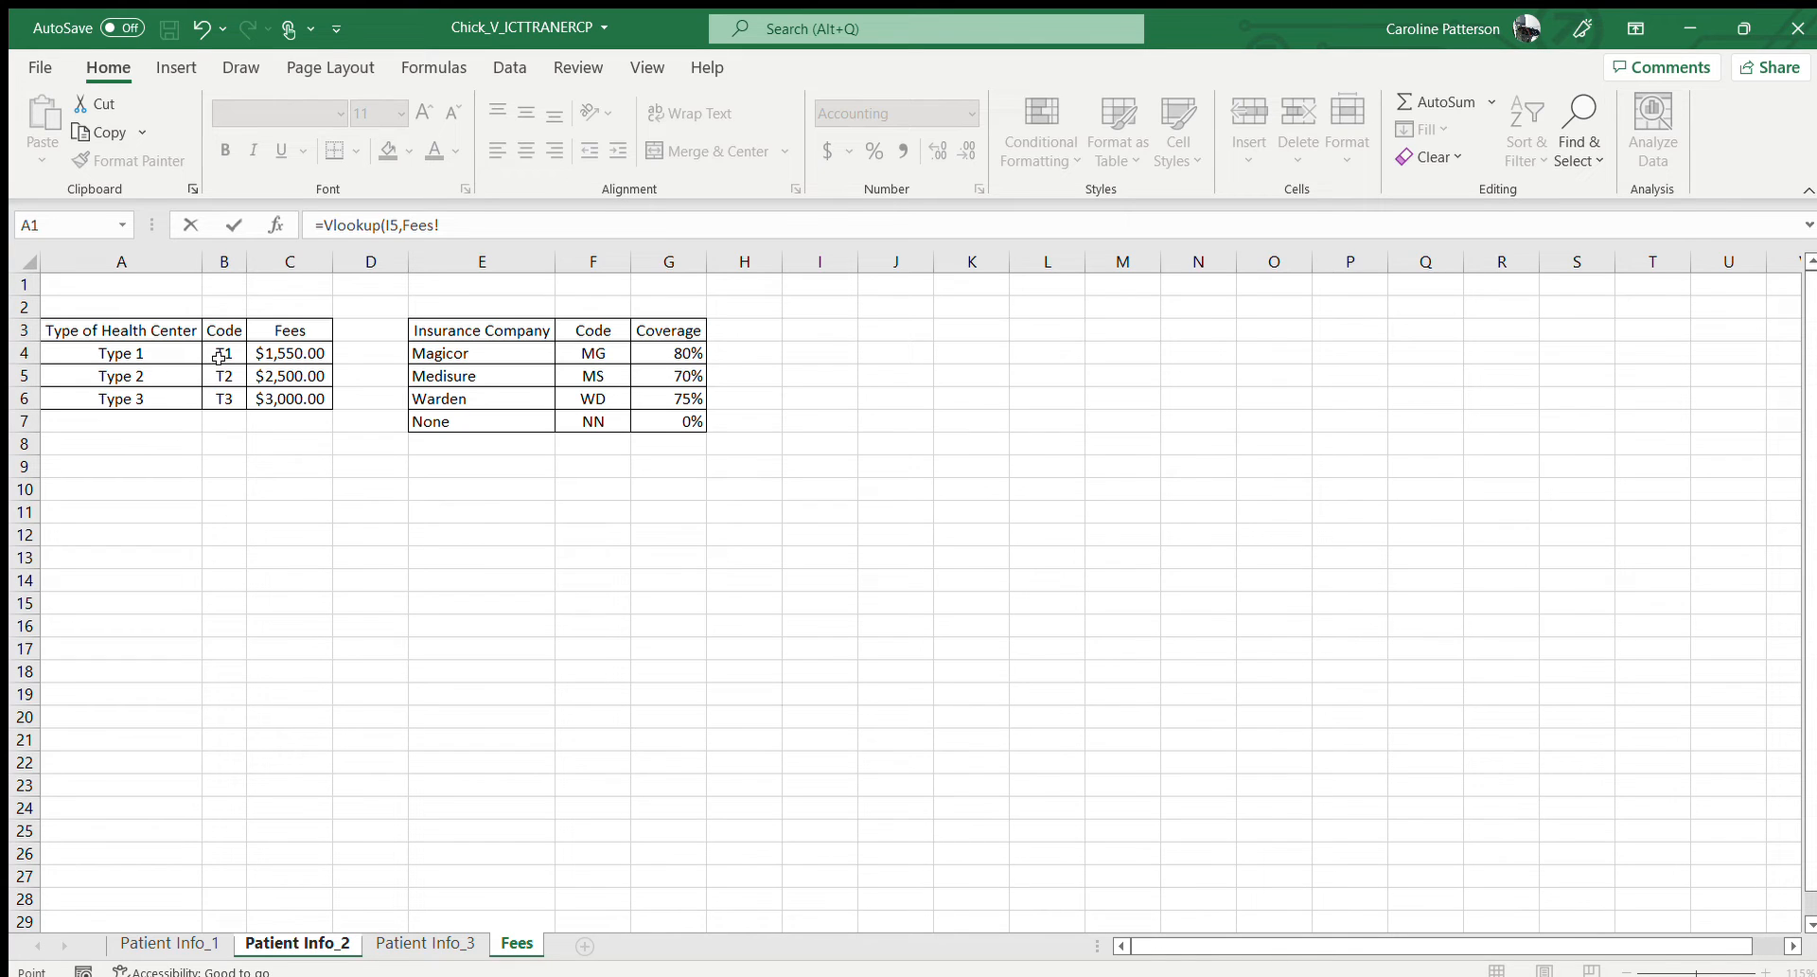
pyautogui.moveTo(222, 355); pyautogui.dragTo(257, 391)
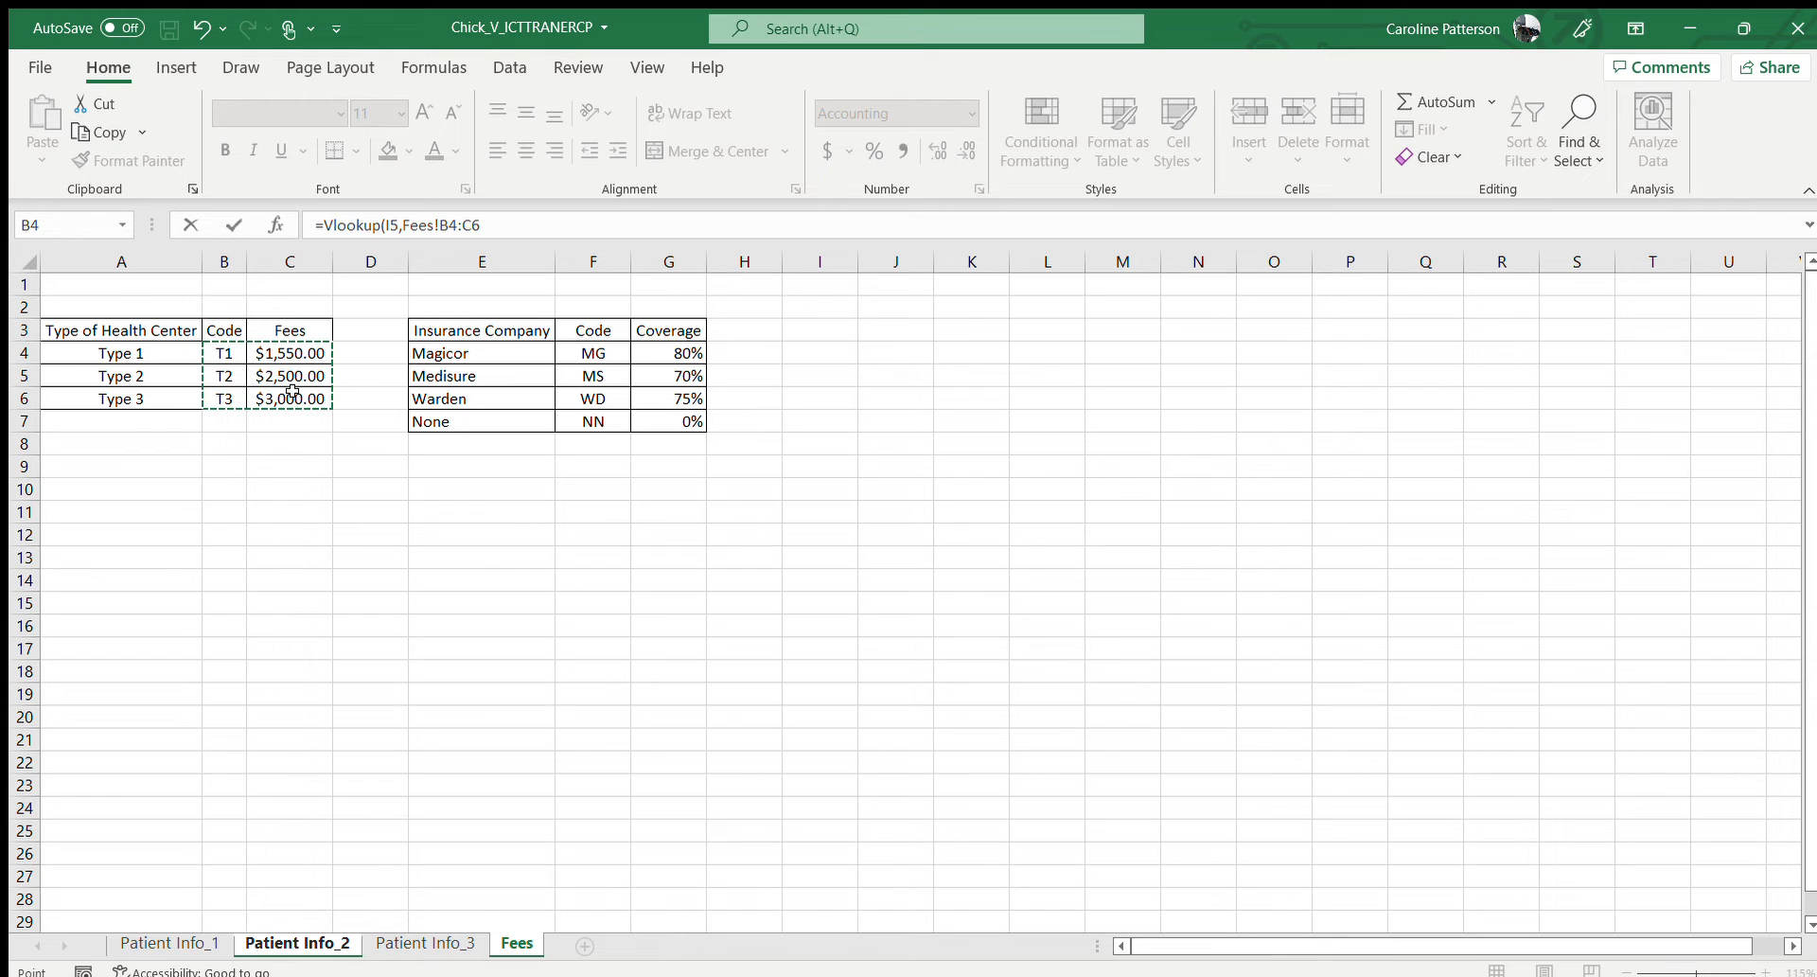
pyautogui.hotkey('alt', 'Tab')
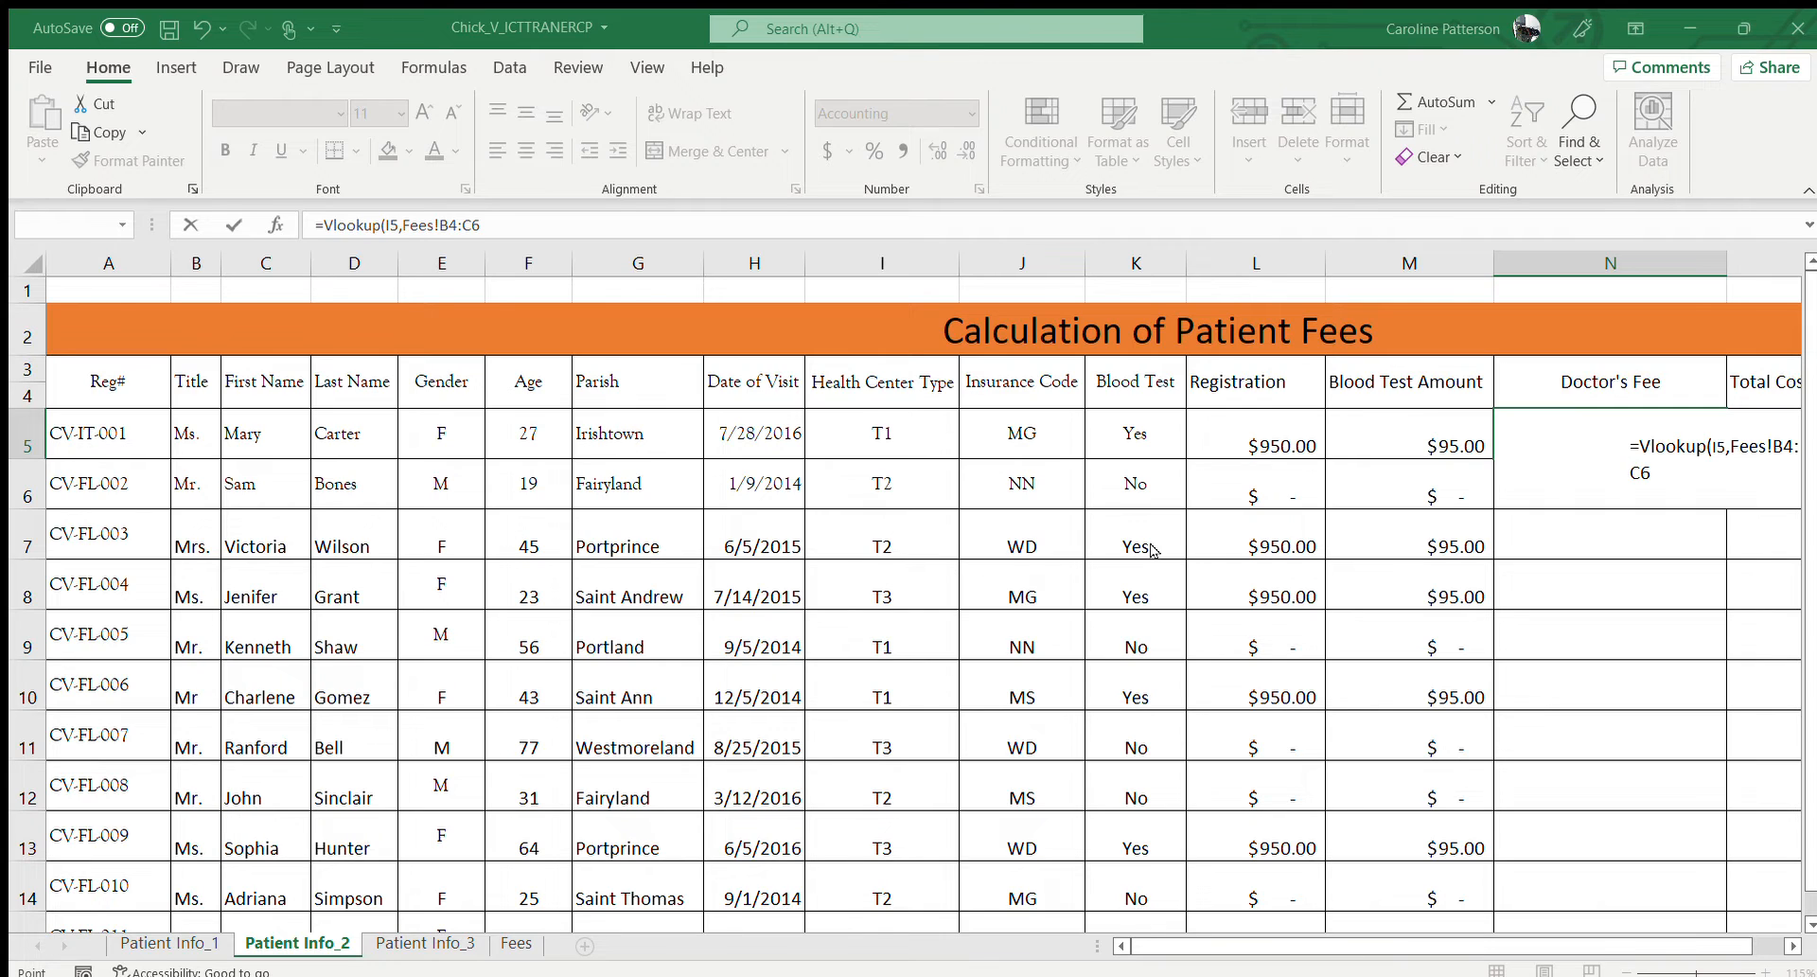
# - Complete the N5 lookup formula with column index 2 and FALSE for an exact match
pyautogui.click(932, 573)
pyautogui.hscroll(4, 1174, 590)
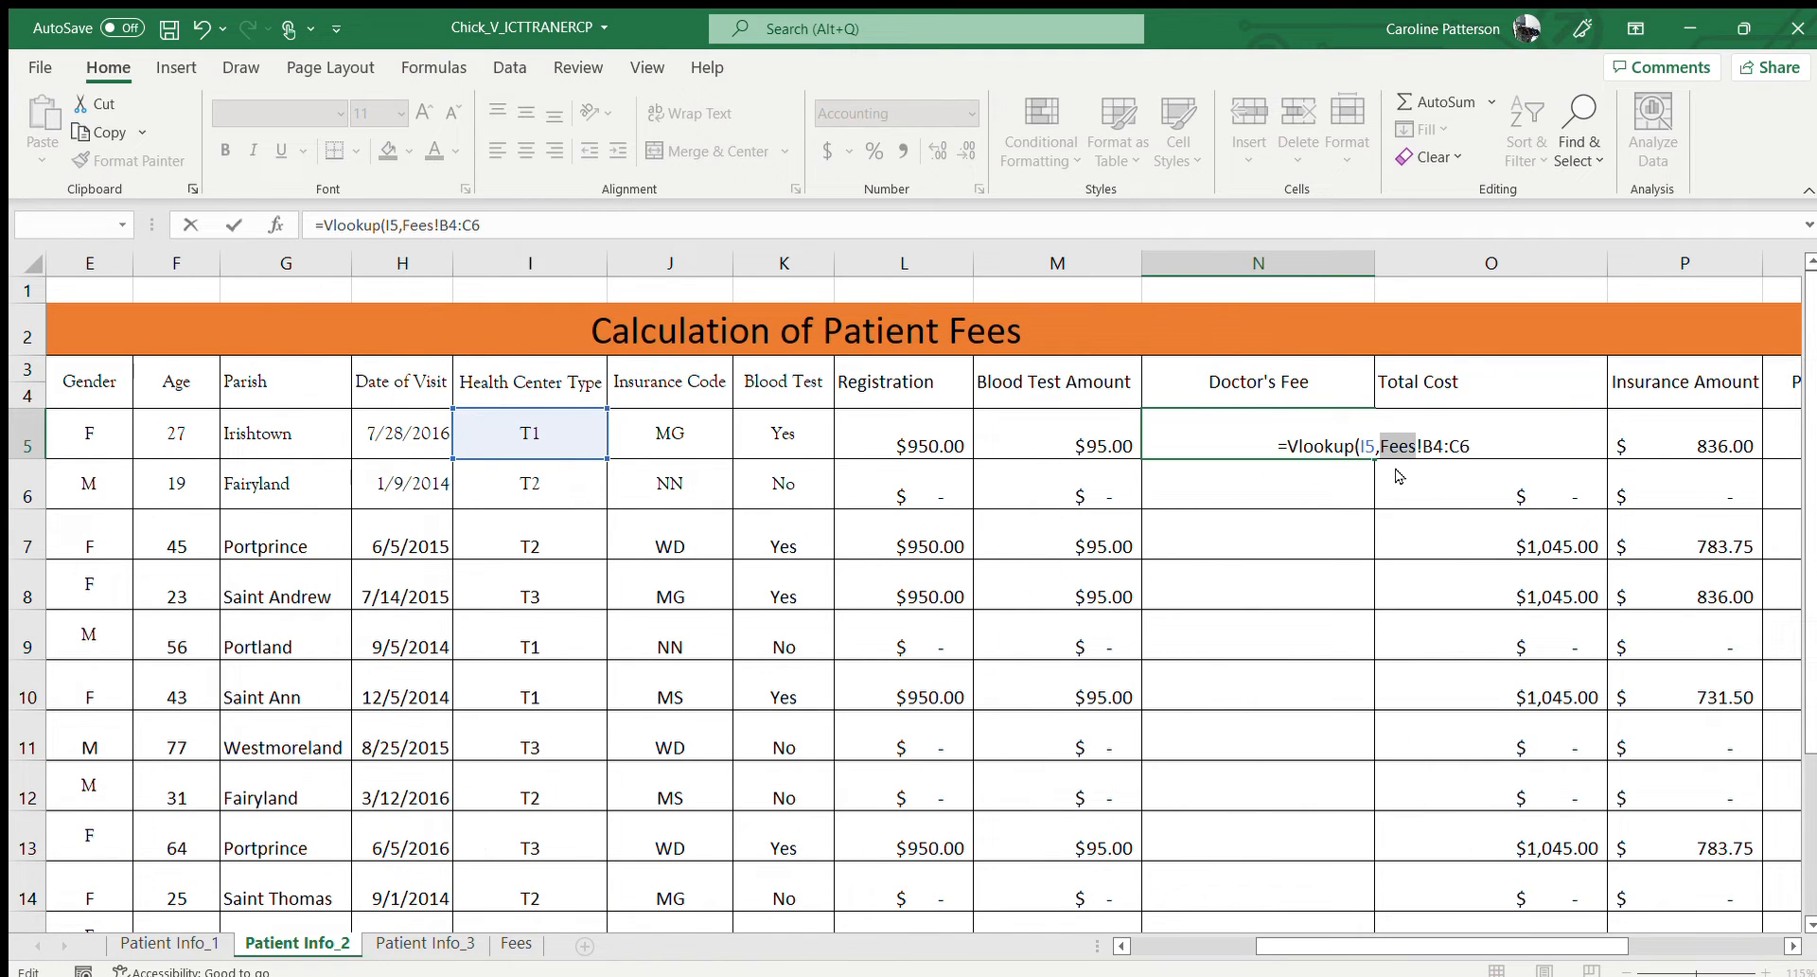
pyautogui.click(1495, 452)
pyautogui.write(',')
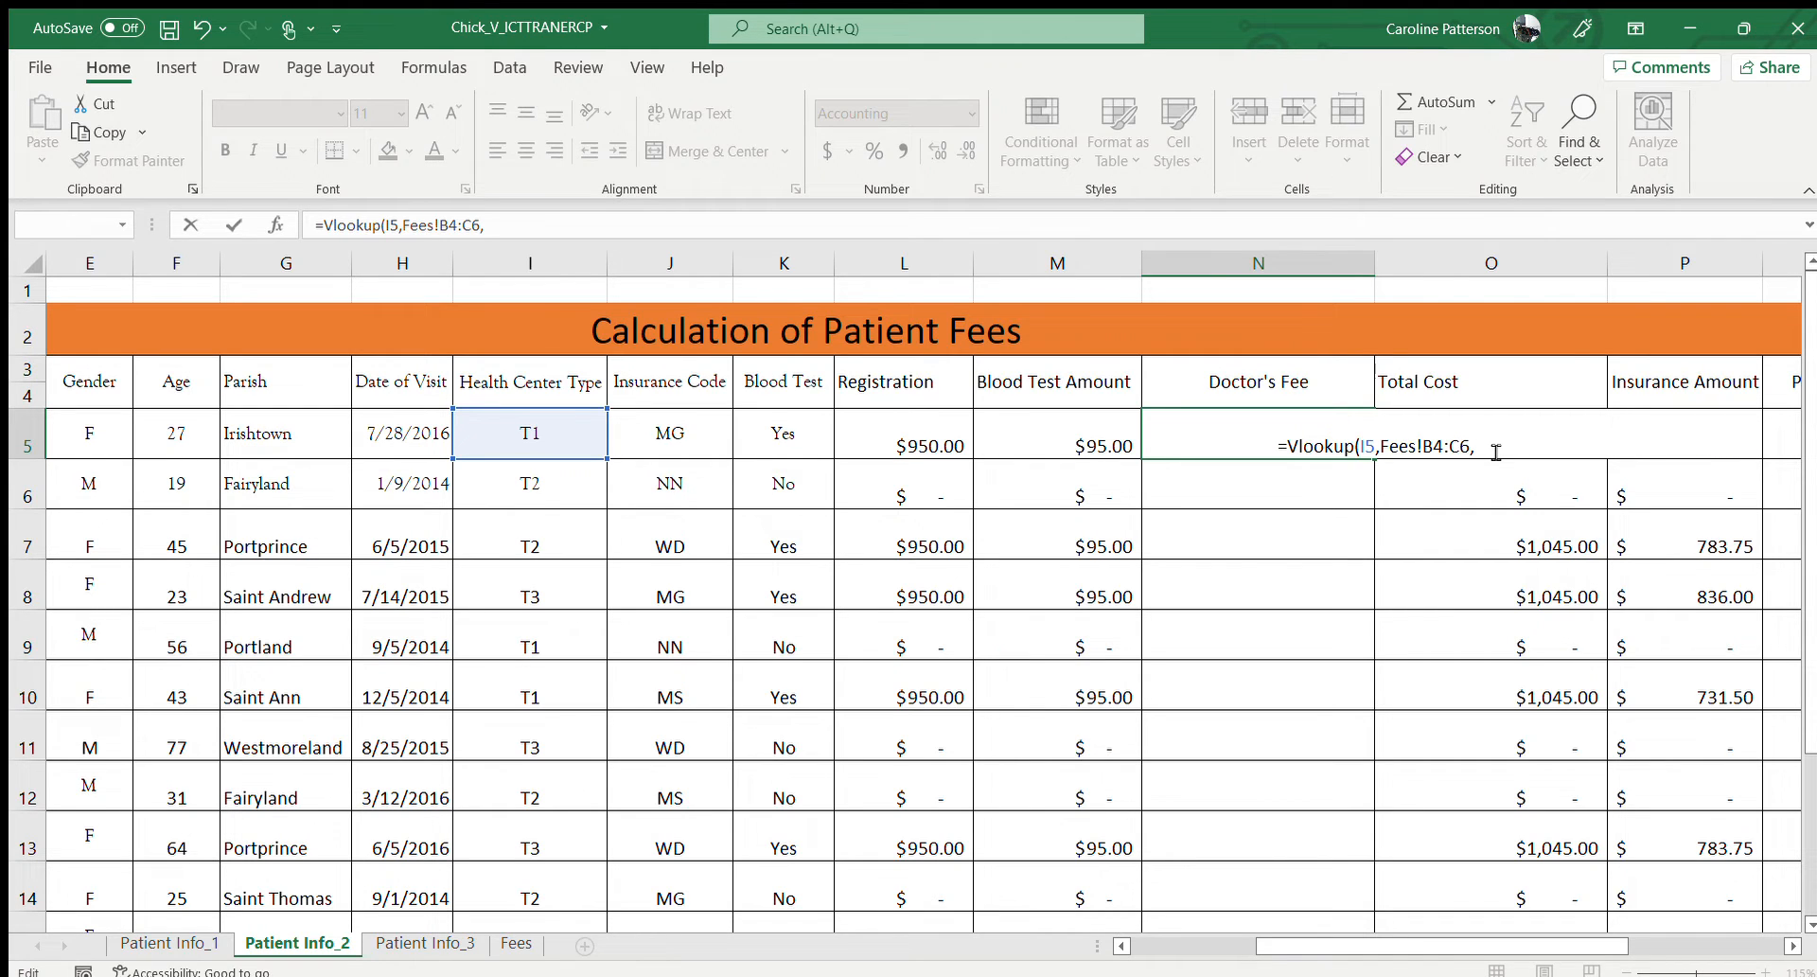
pyautogui.write('2,')
pyautogui.doubleClick(1517, 497)
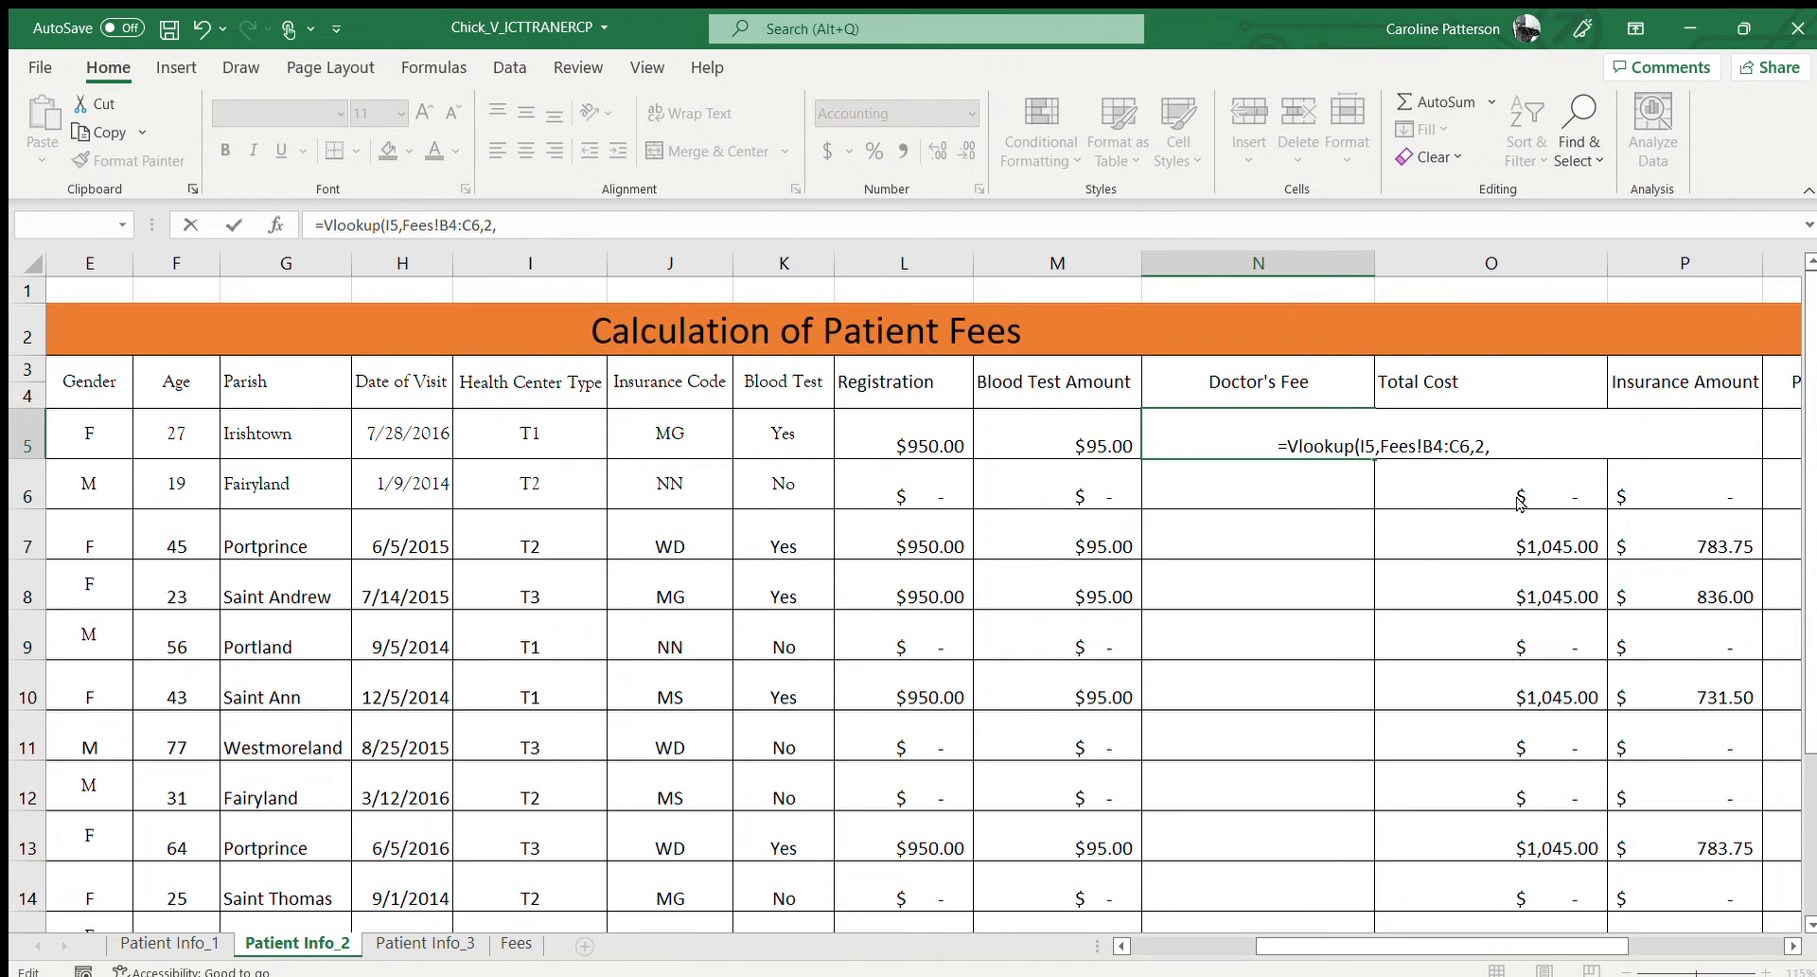
pyautogui.write('FALSE')
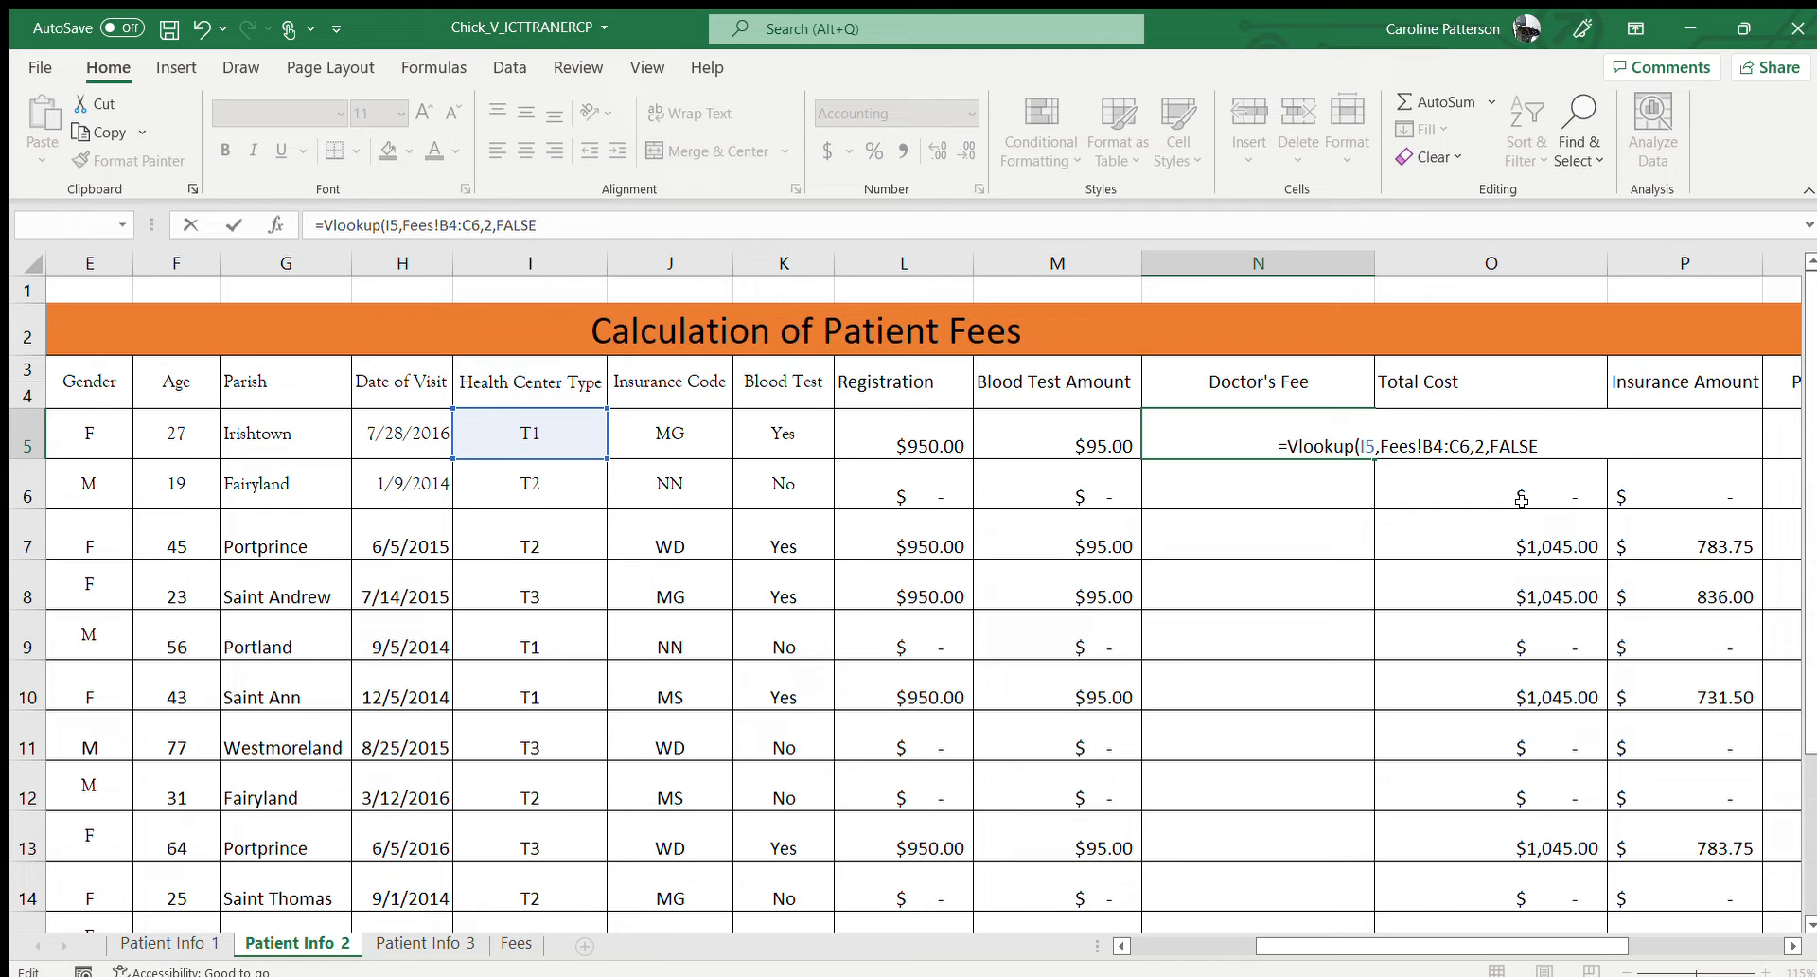
pyautogui.press('Return')
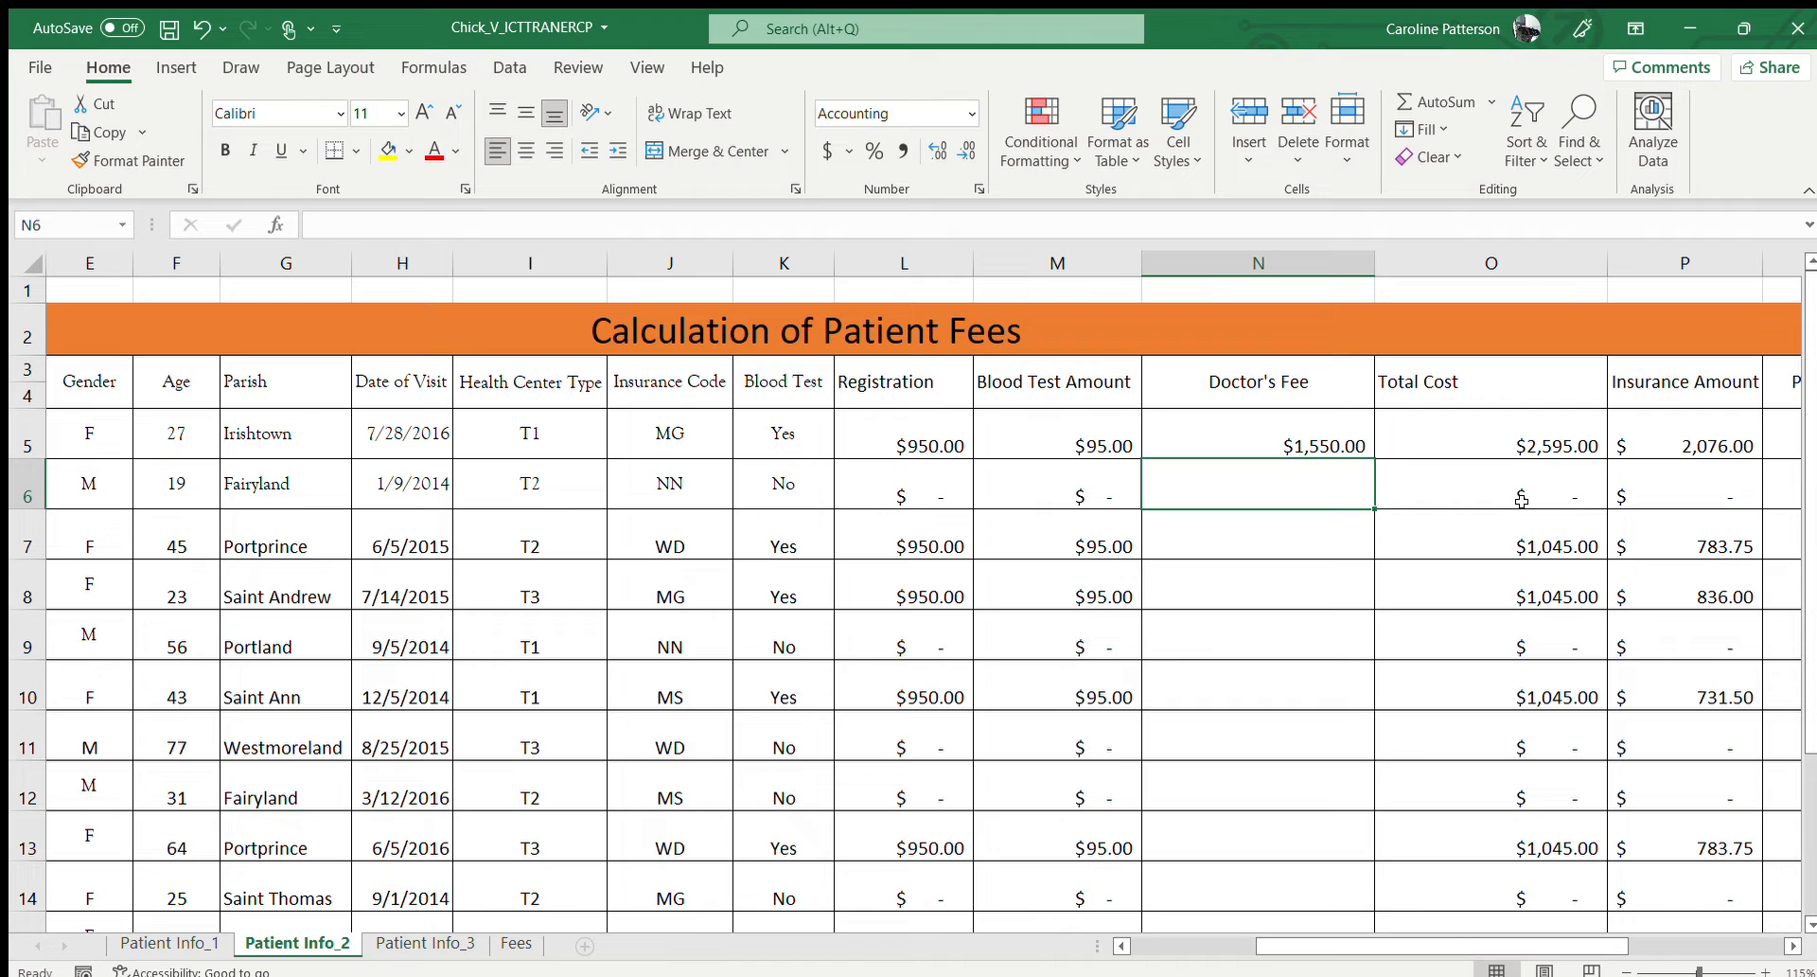
# - Make the start of the Fees lookup range in the N5 formula absolute as $B$4
pyautogui.click(1332, 446)
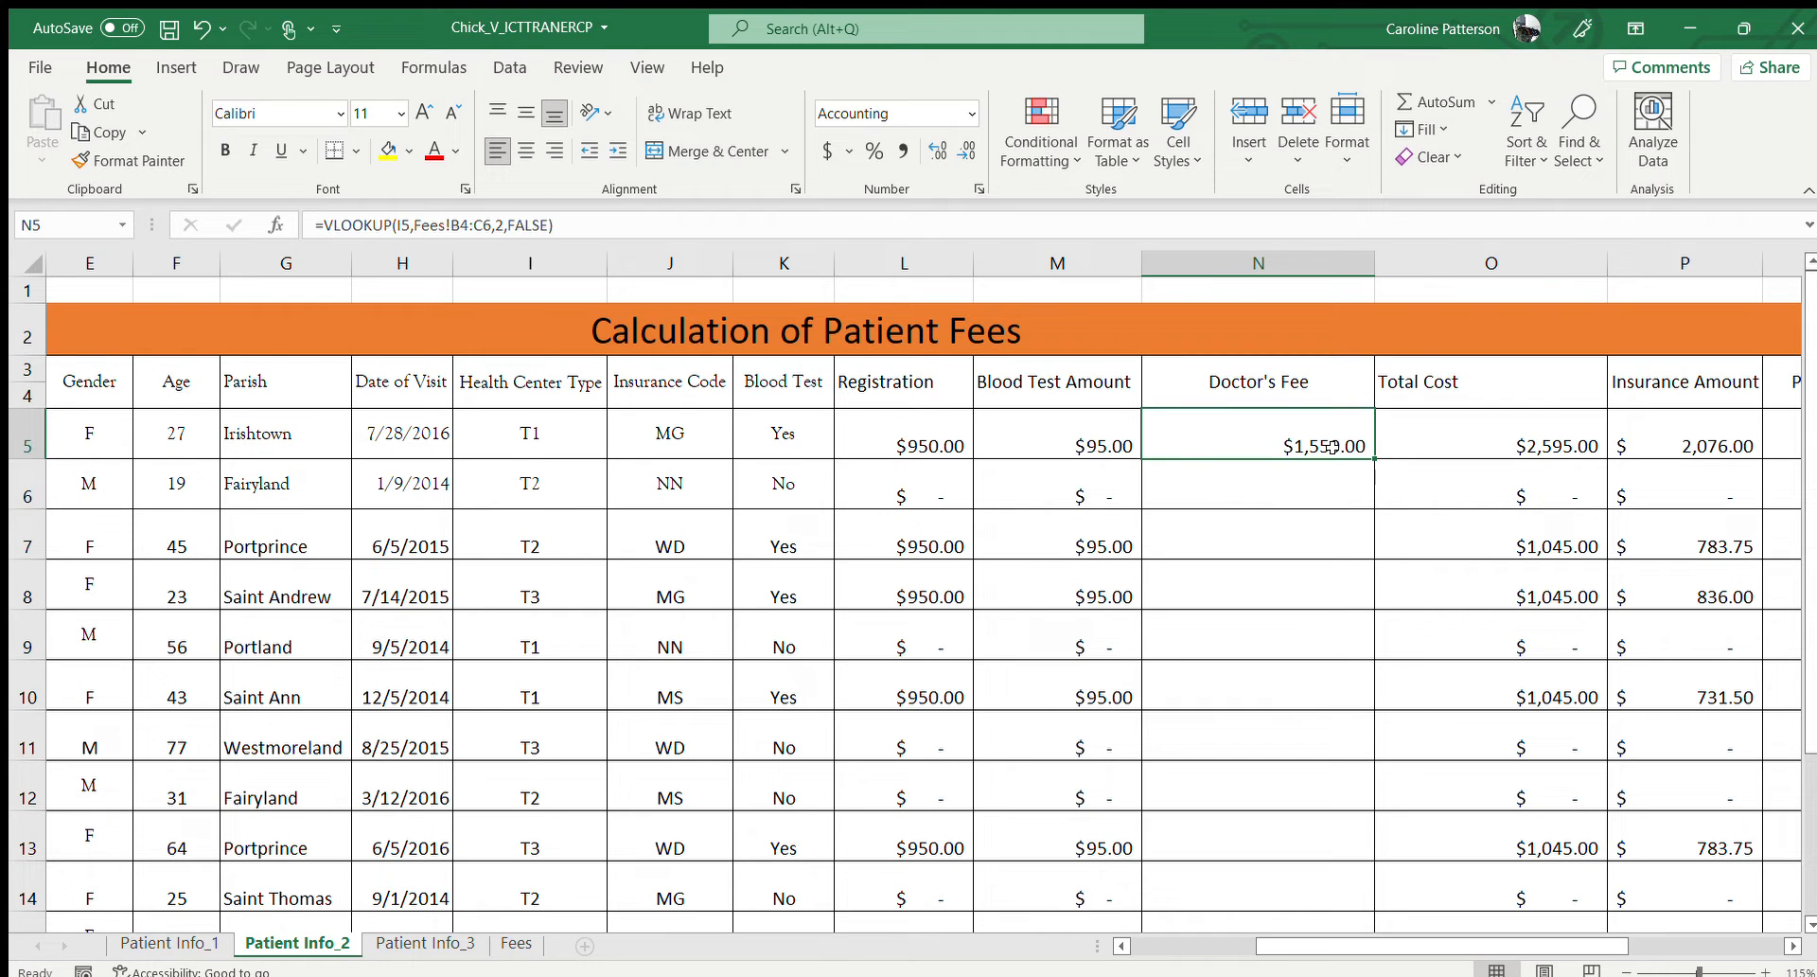
pyautogui.scroll(-5, 1331, 447)
pyautogui.scroll(-1, 1332, 447)
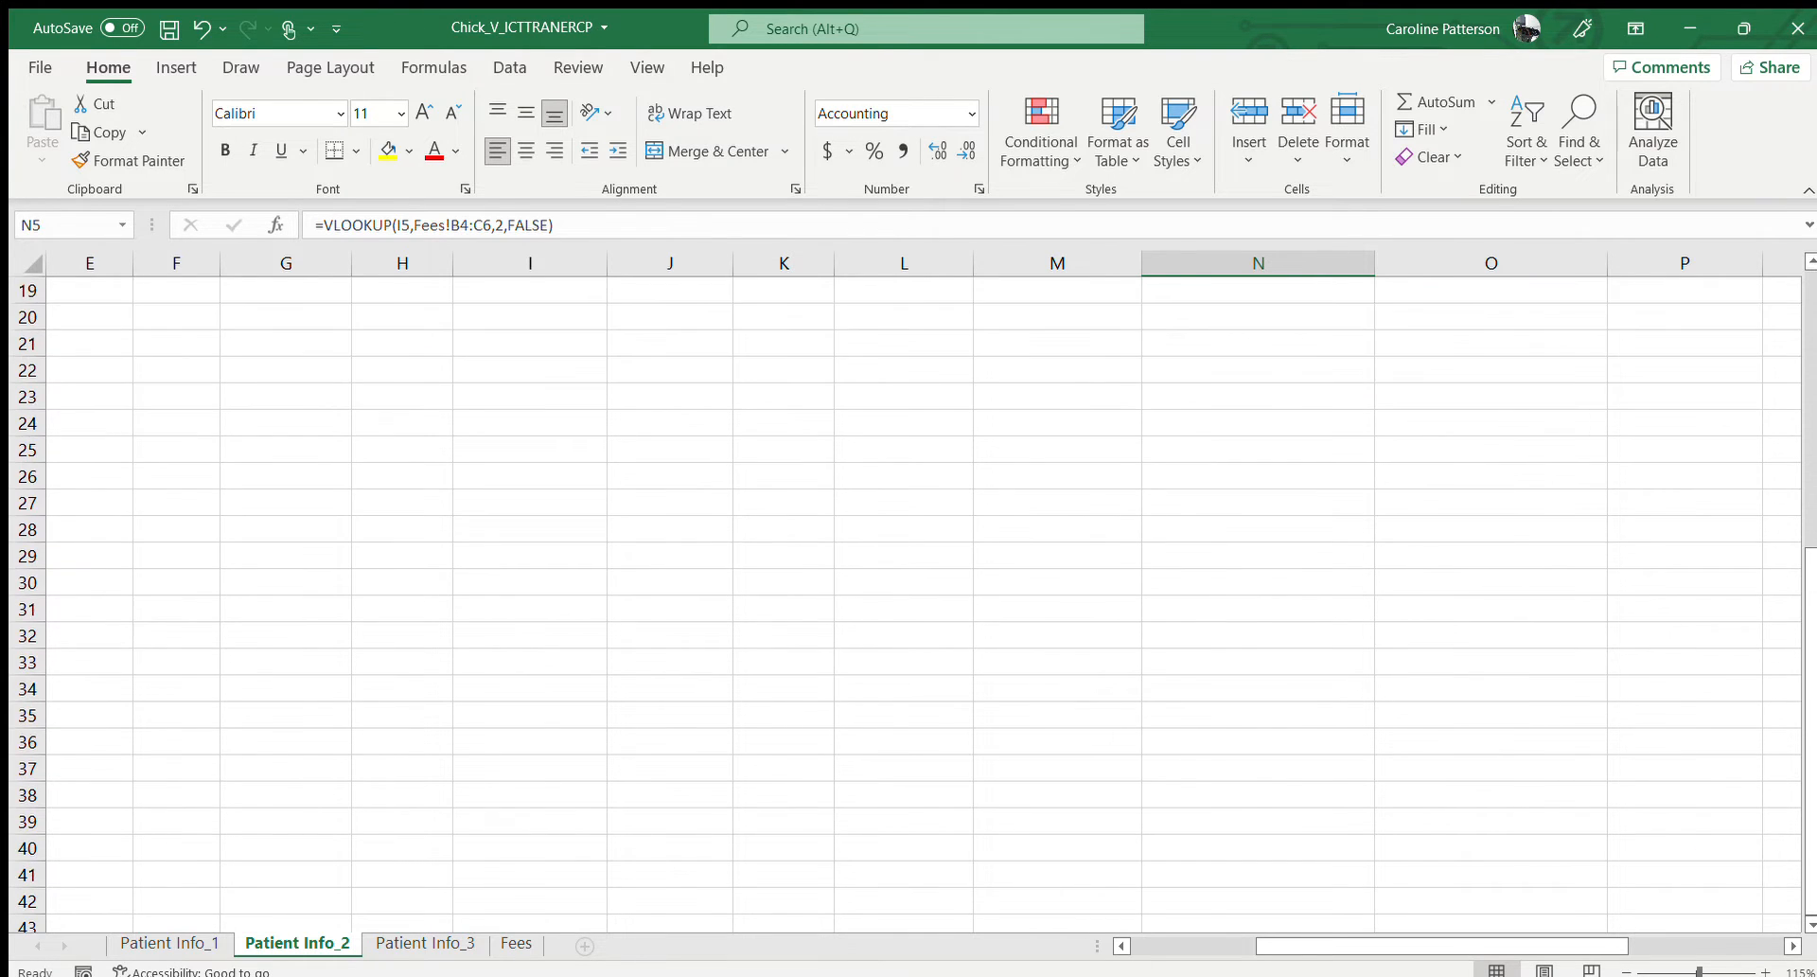
pyautogui.scroll(6, 1331, 446)
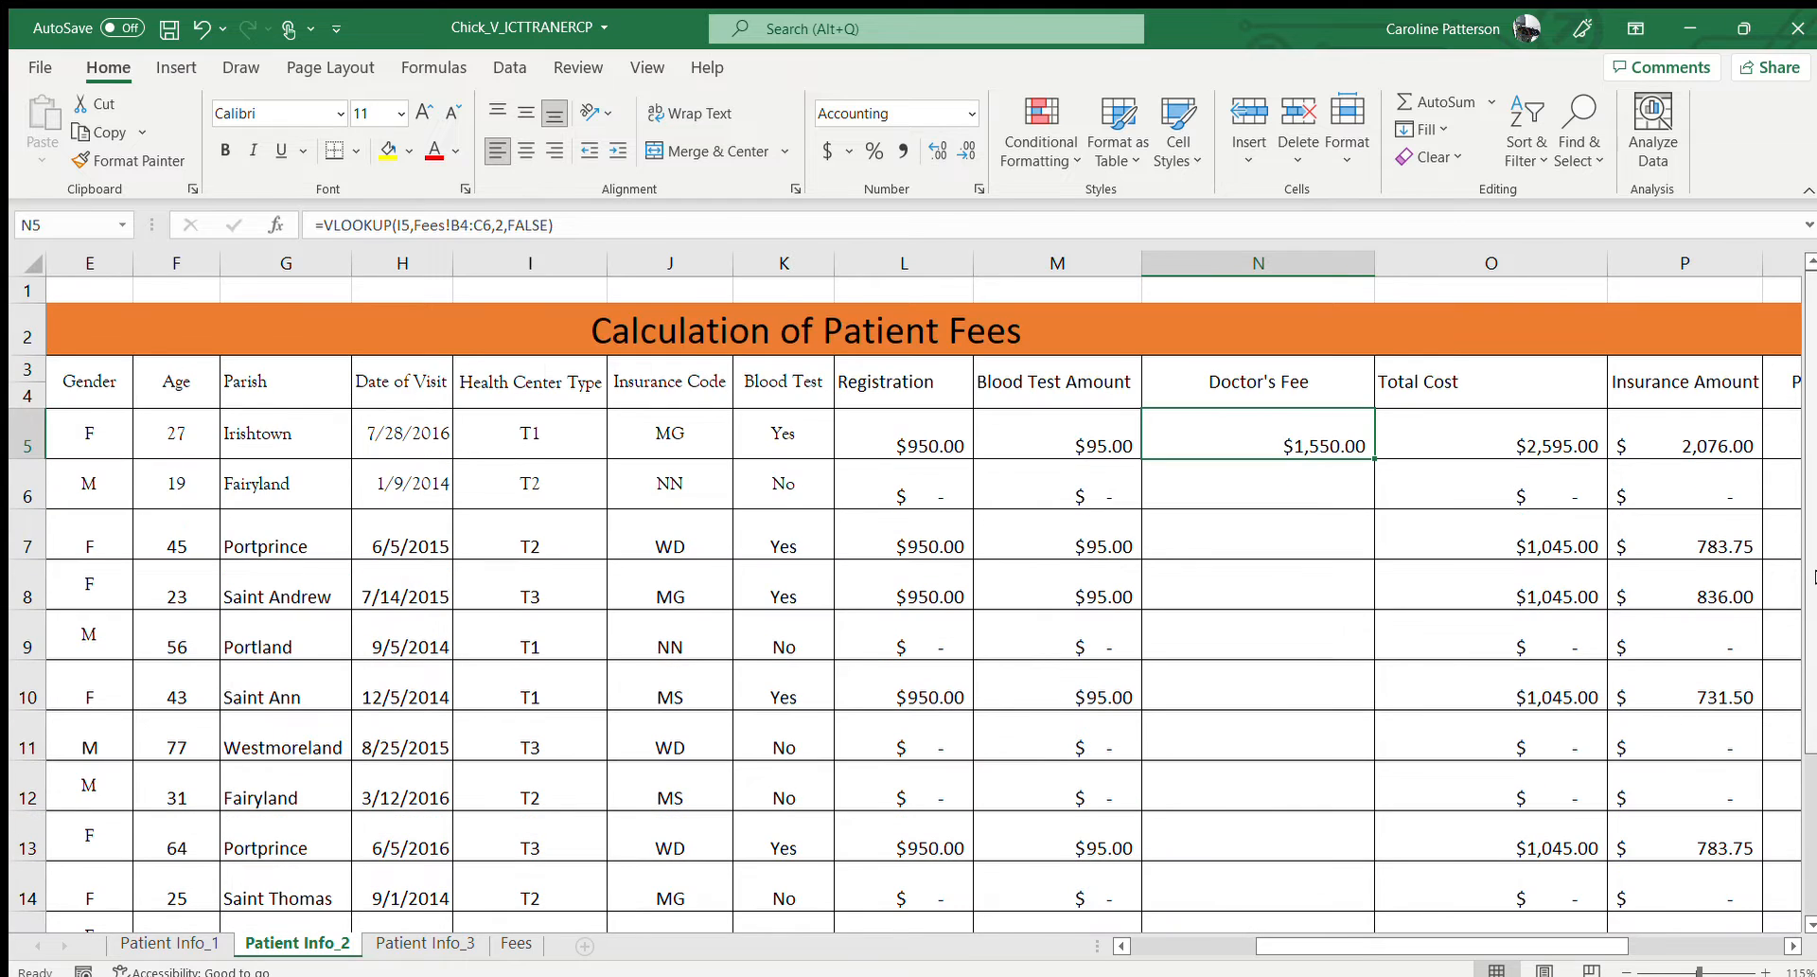
pyautogui.doubleClick(1345, 448)
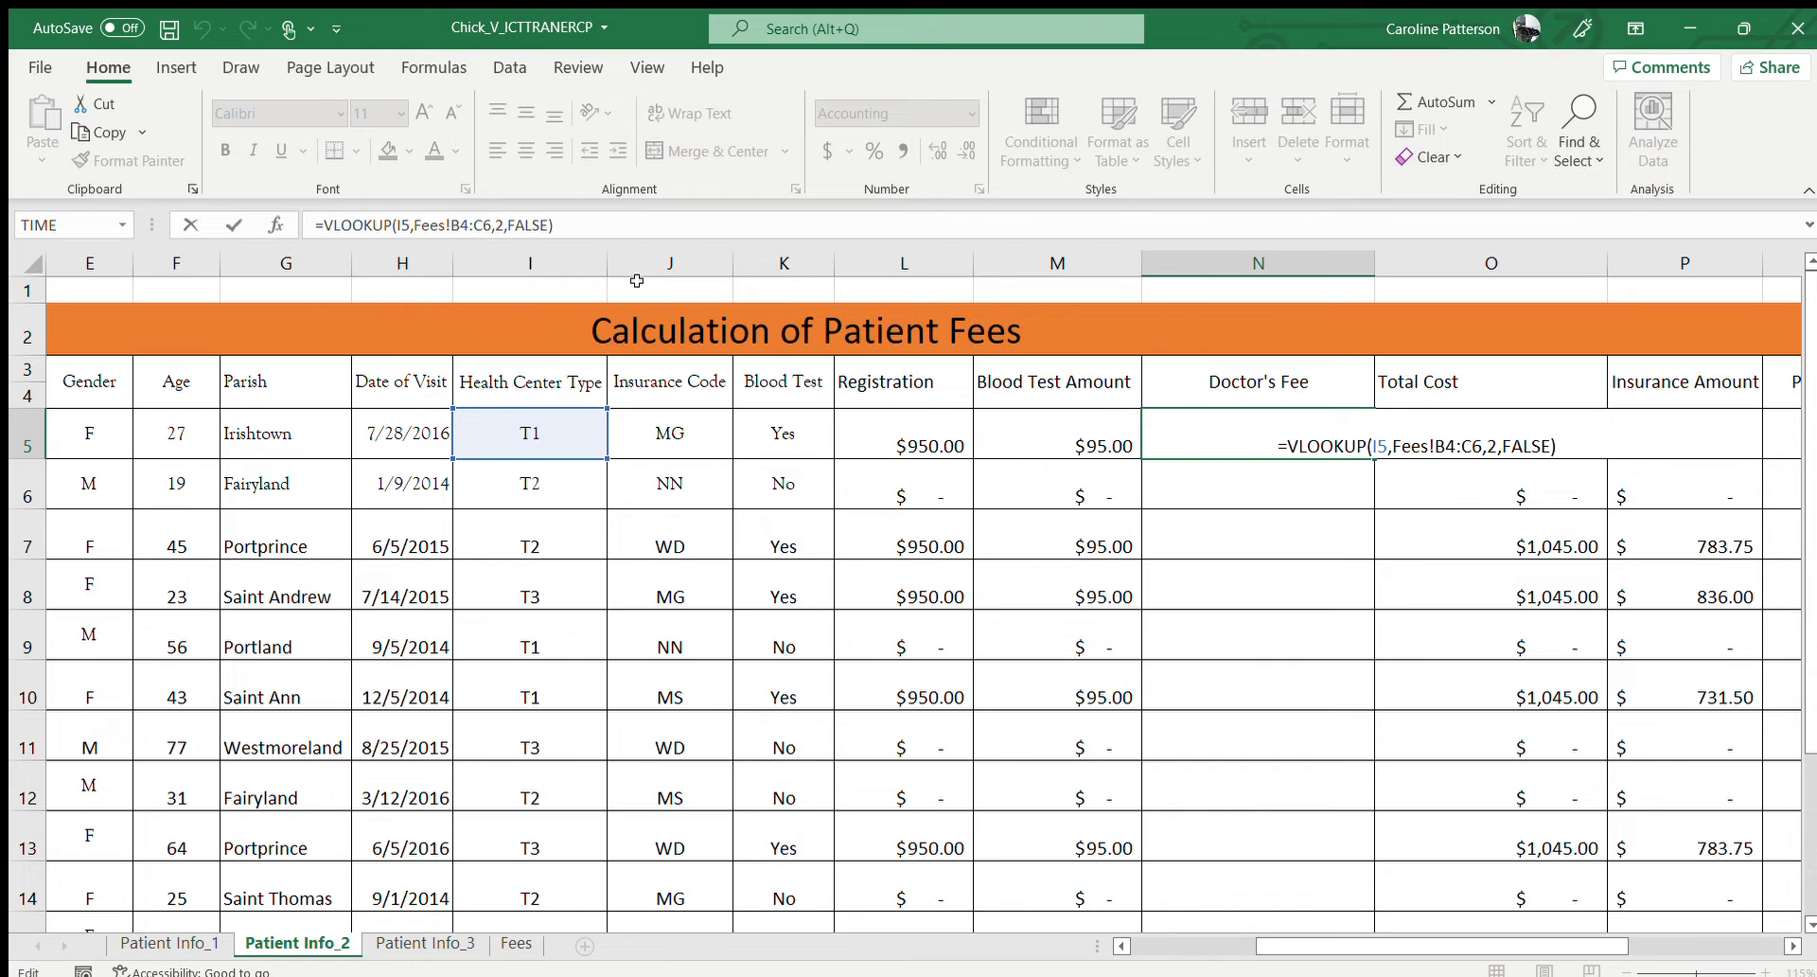
pyautogui.click(461, 233)
pyautogui.click(460, 224)
pyautogui.write('$')
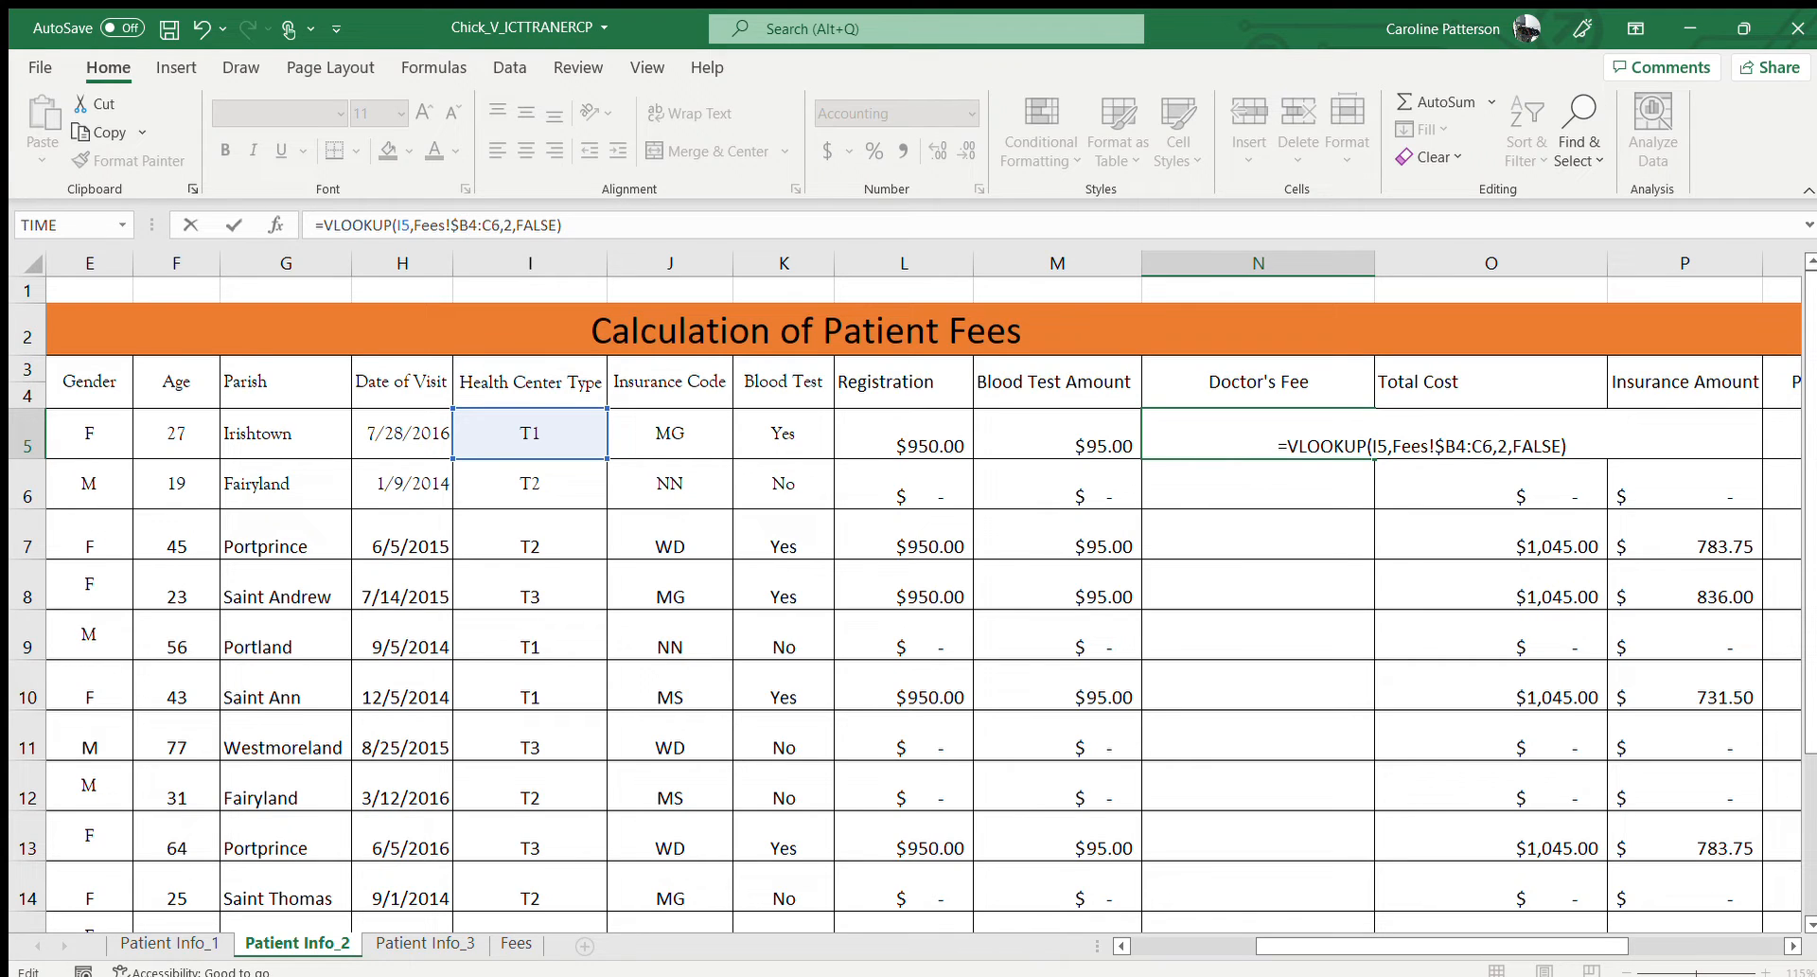
pyautogui.write('$')
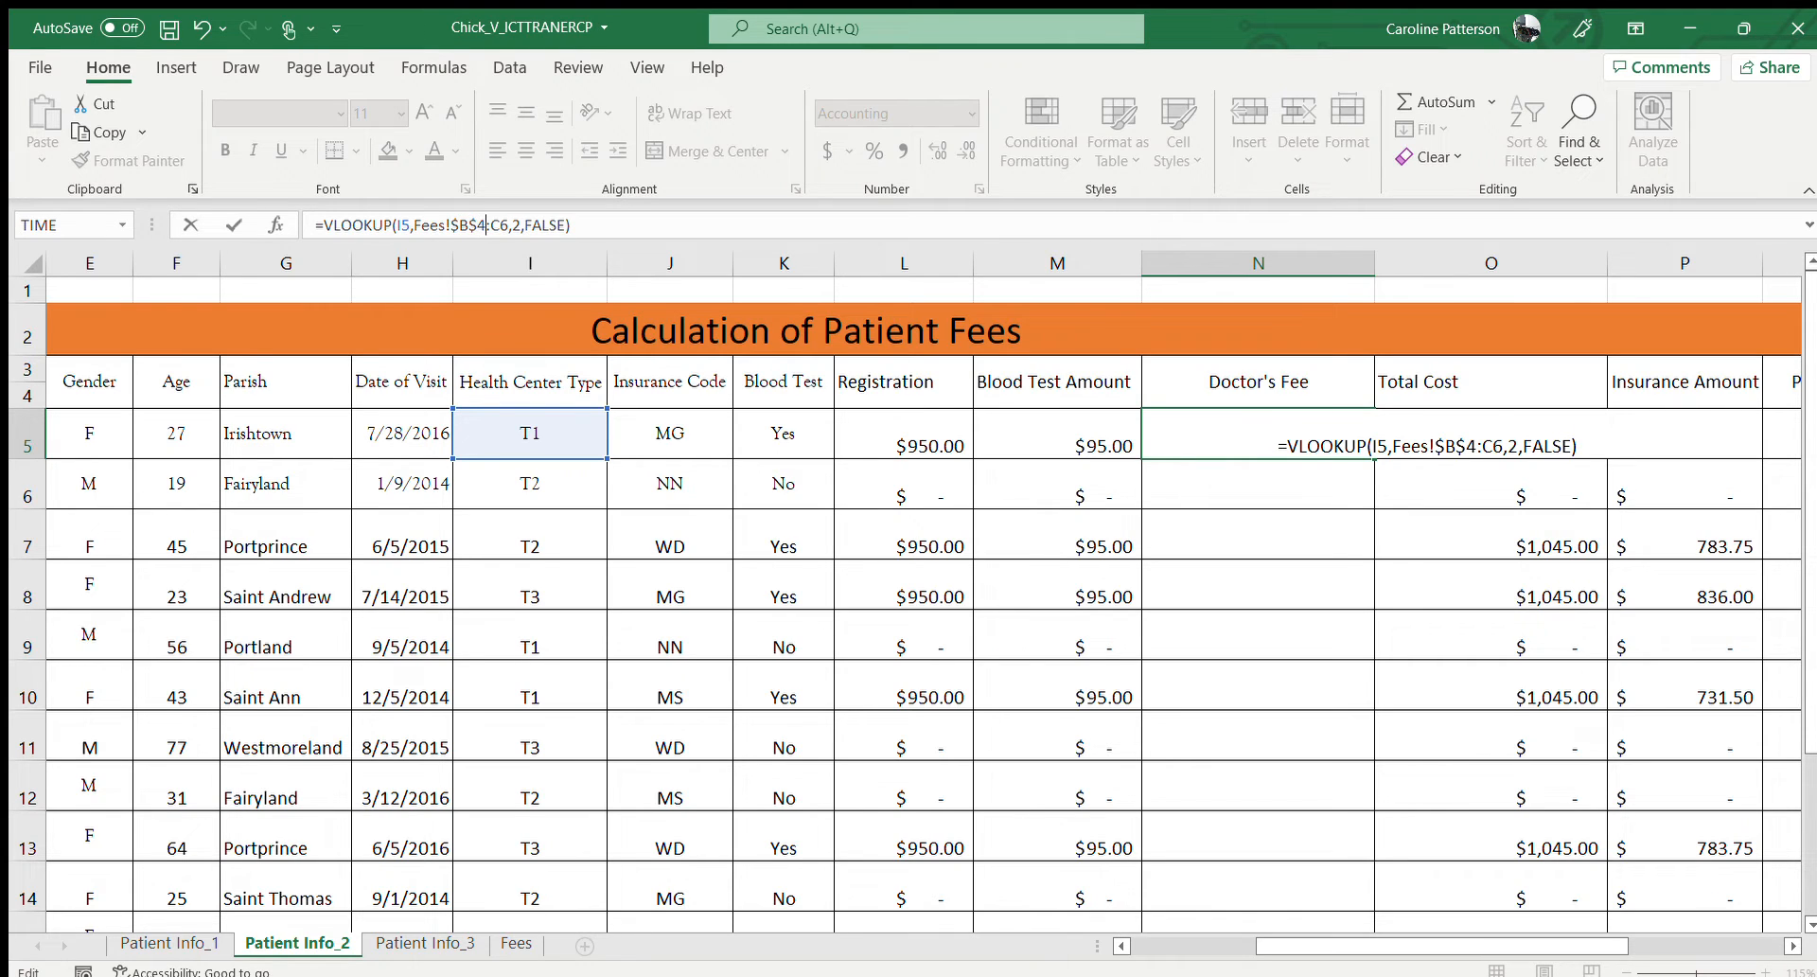
pyautogui.press('Right')
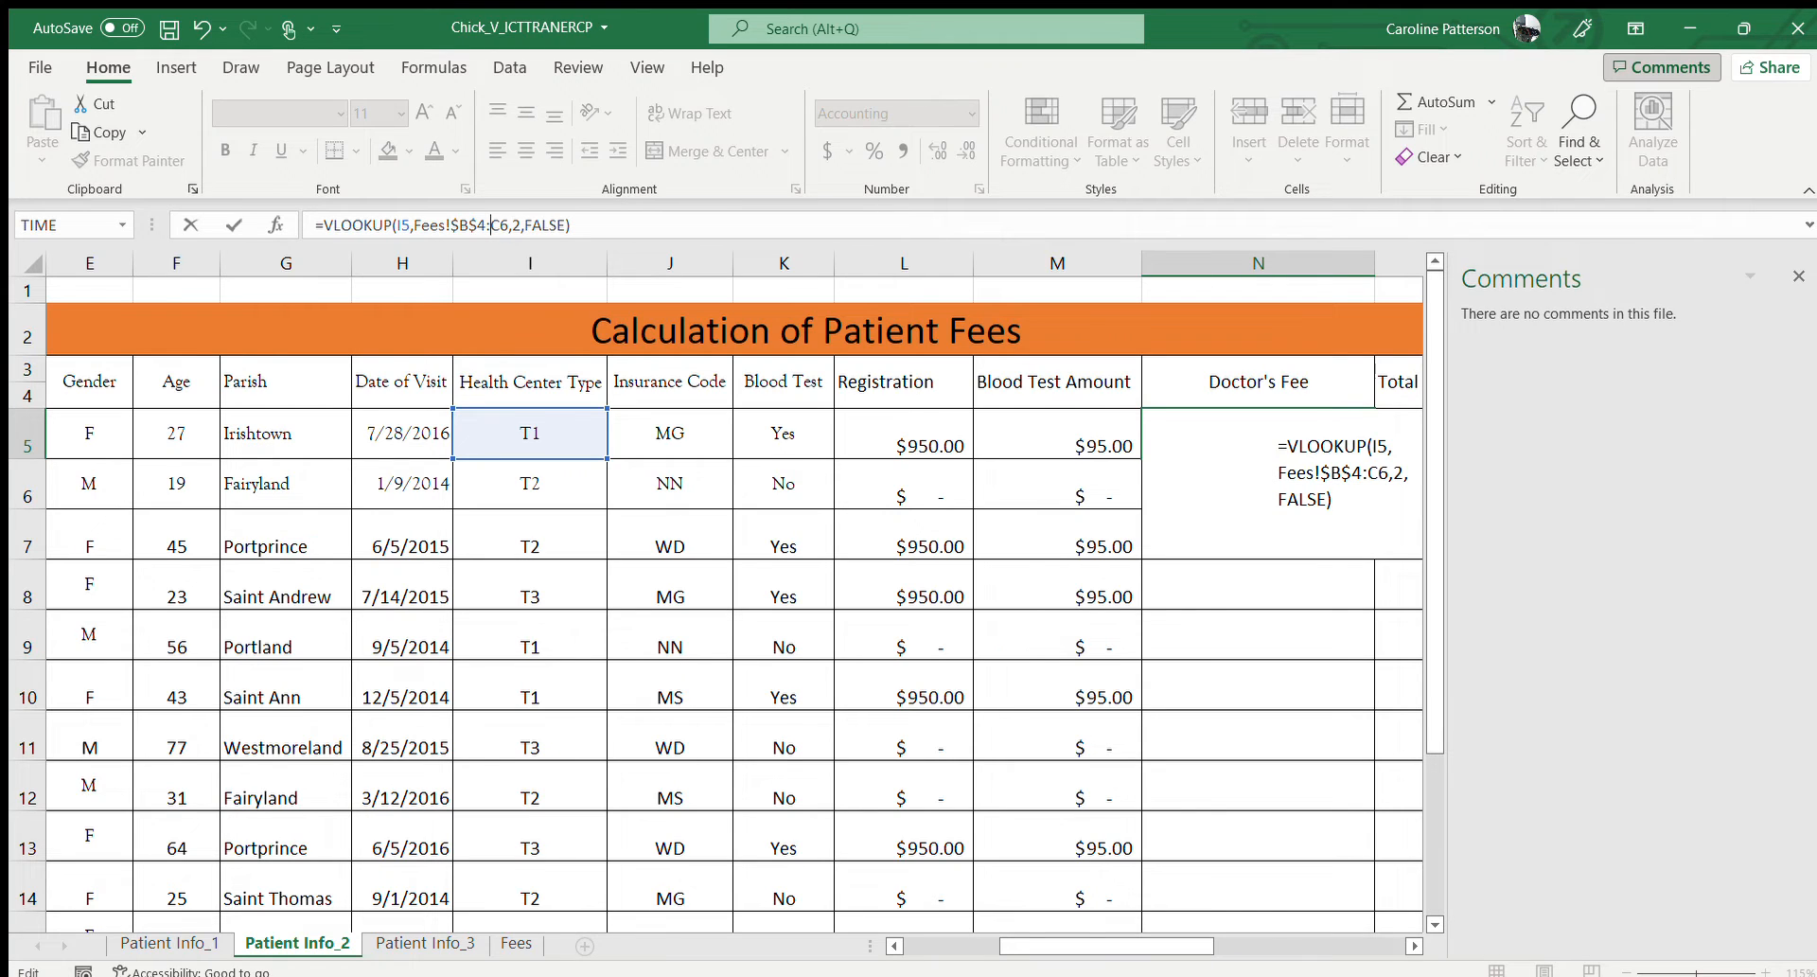
# - Make the end of the lookup range in the N5 formula absolute as $C$6 and commit the formula
pyautogui.write('$C^')
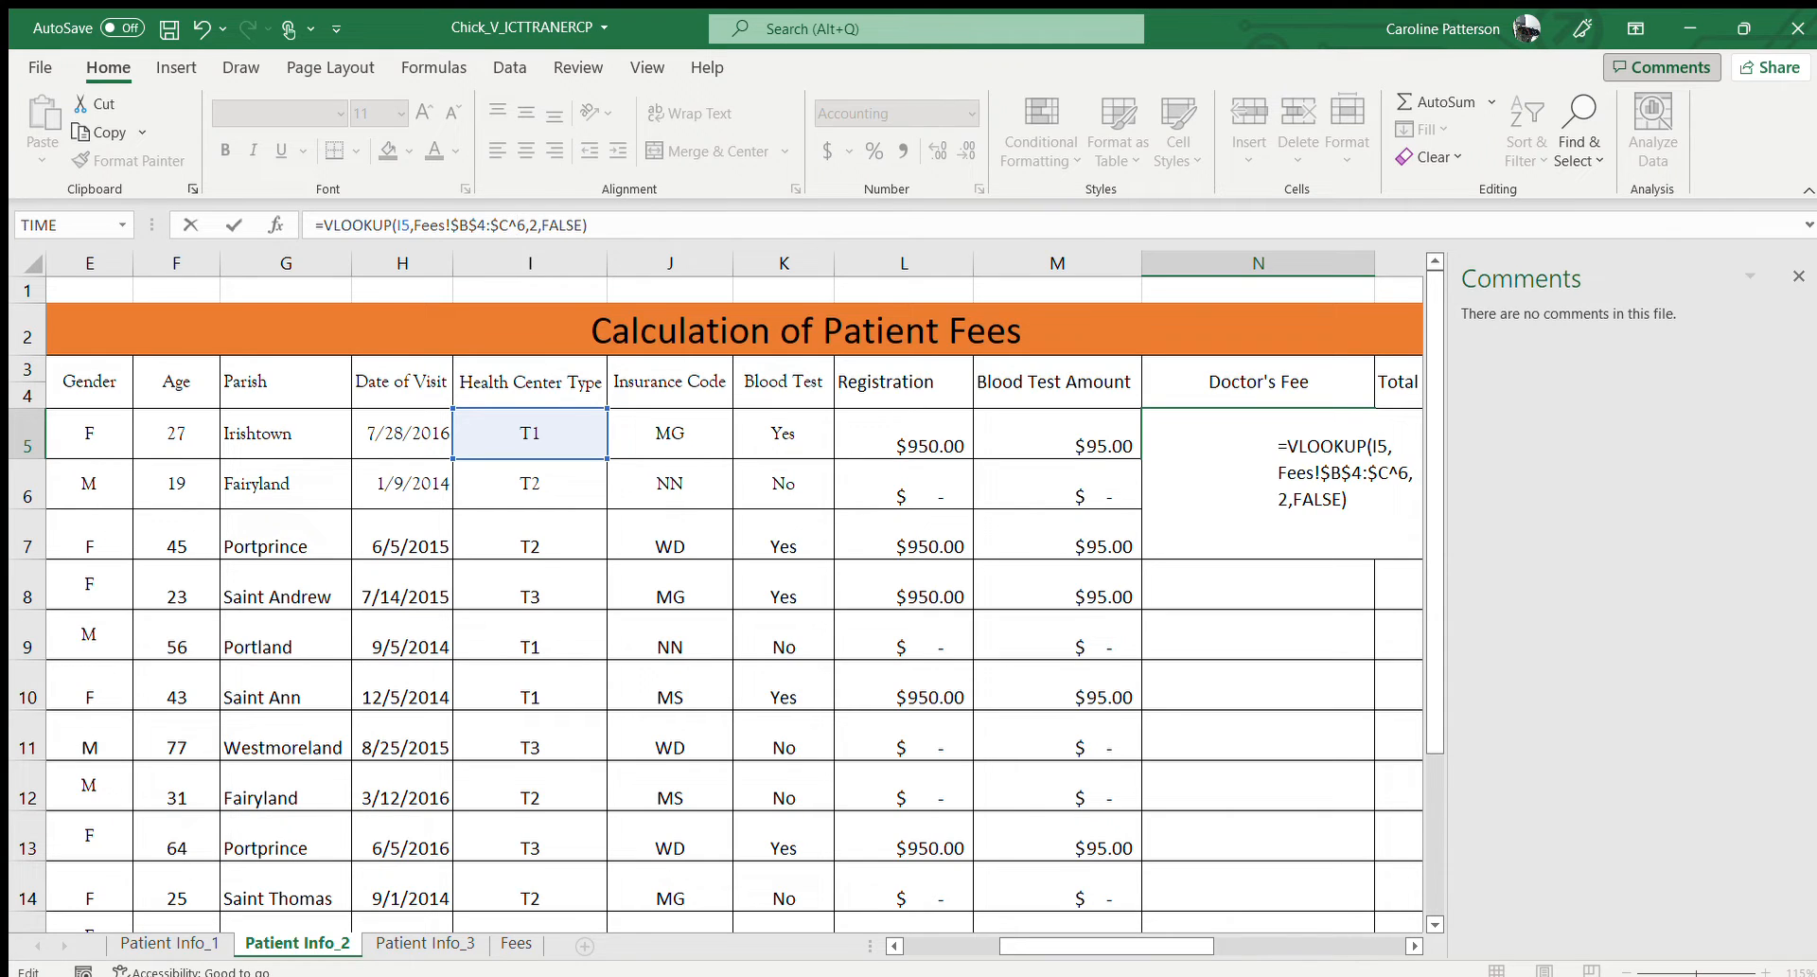
pyautogui.press('Return')
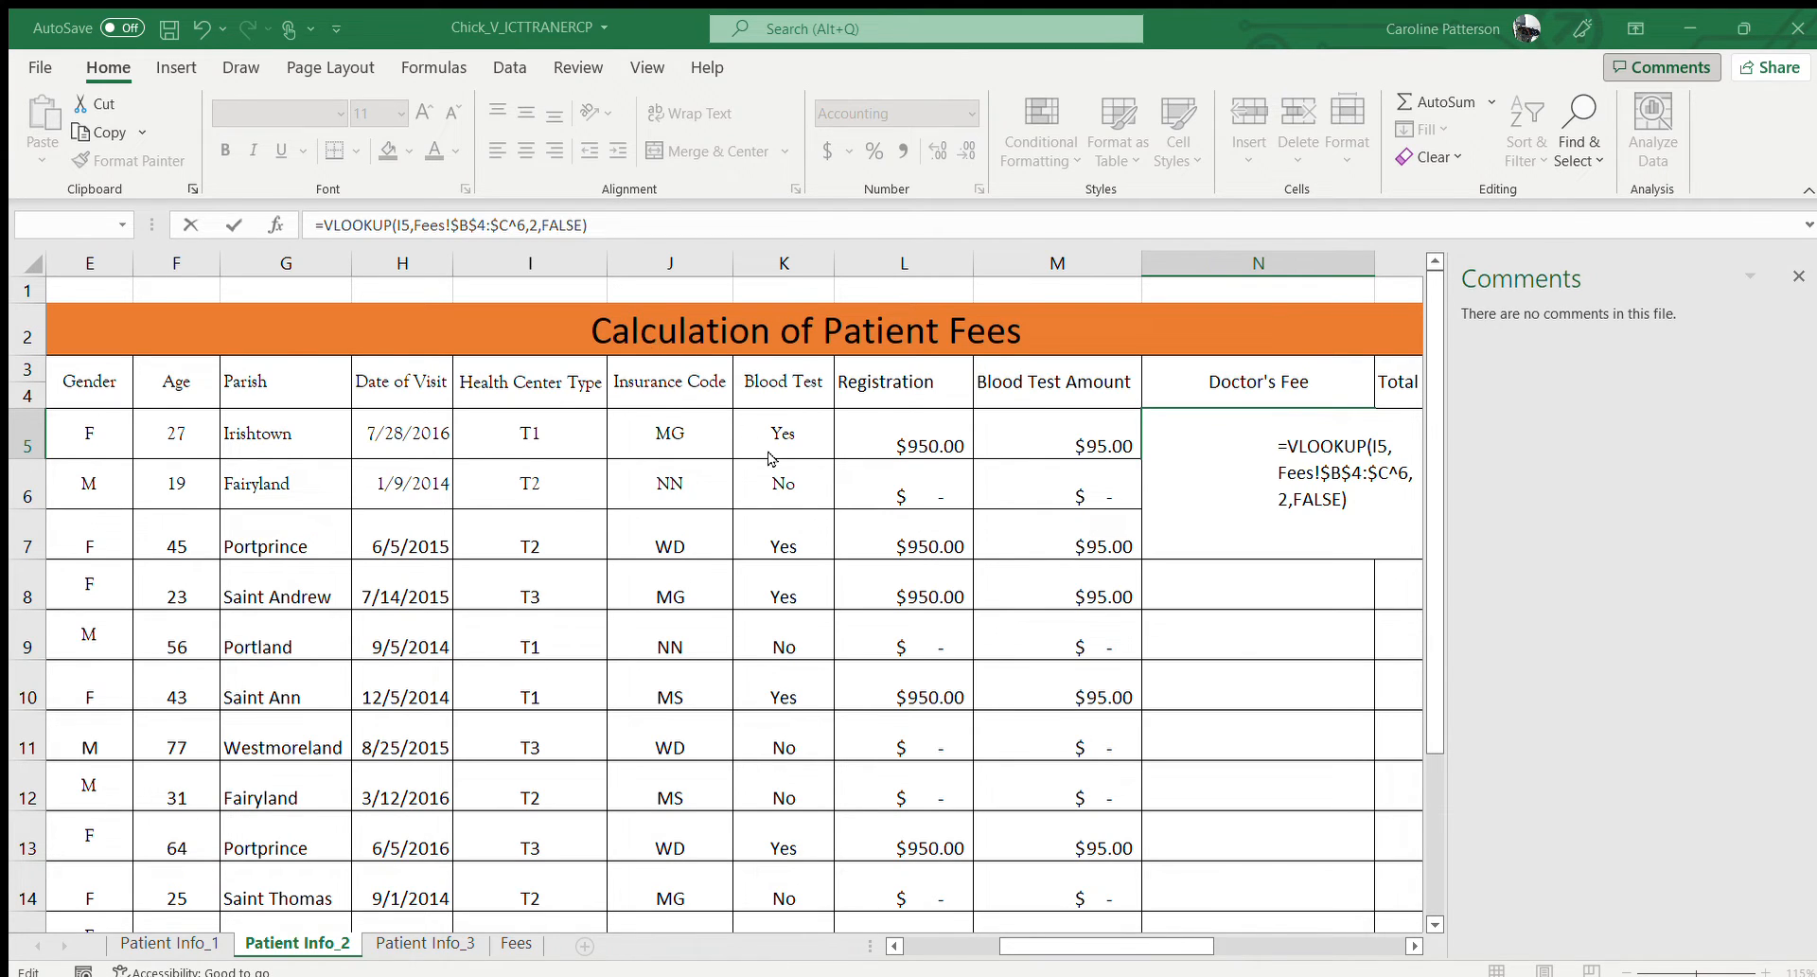
pyautogui.click(887, 631)
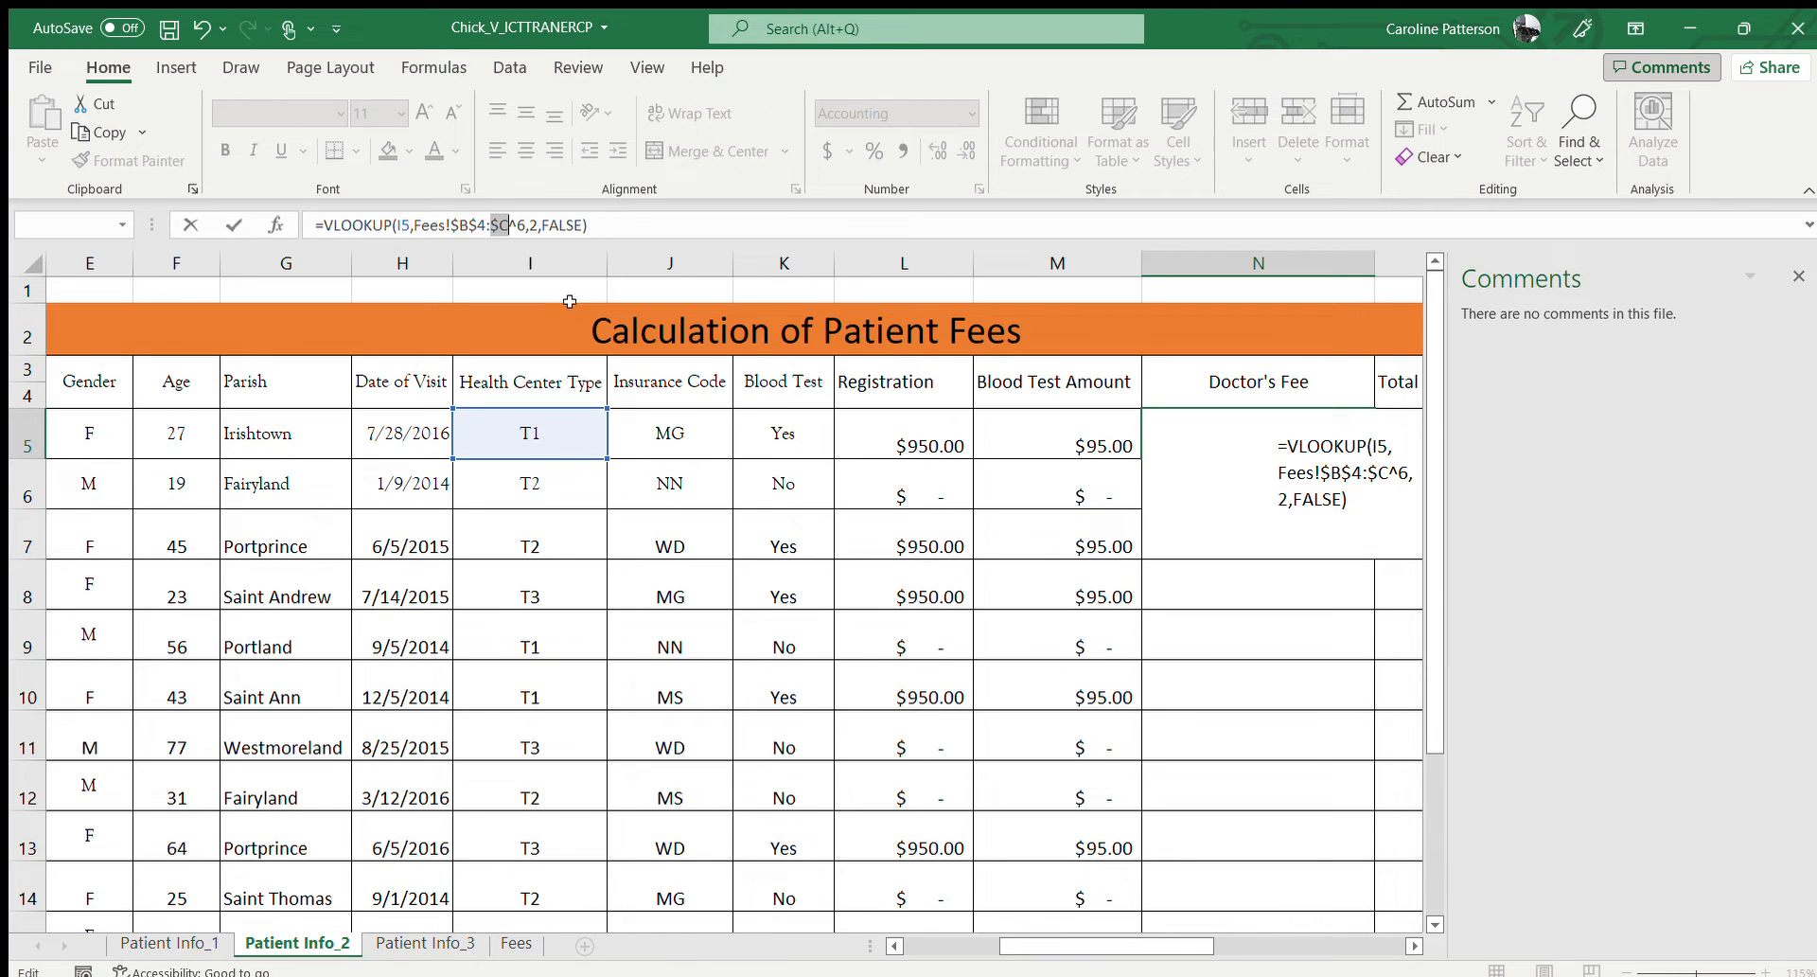
pyautogui.click(518, 226)
pyautogui.press('BackSpace')
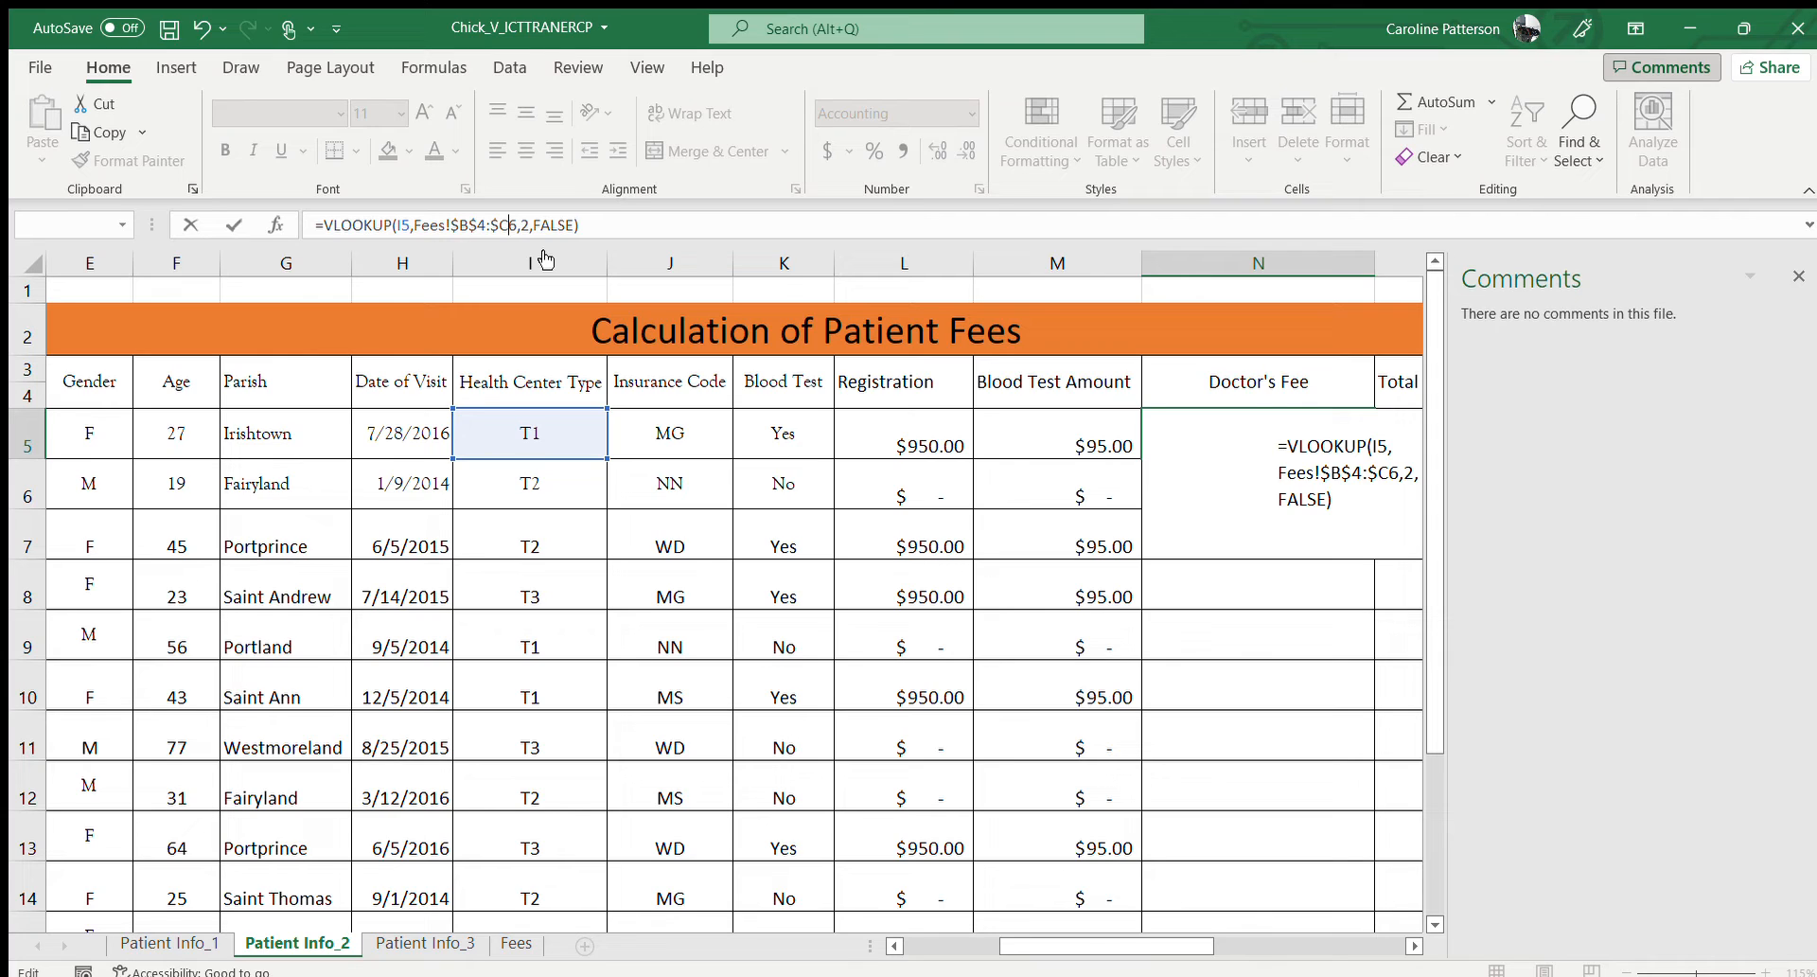
pyautogui.write('$')
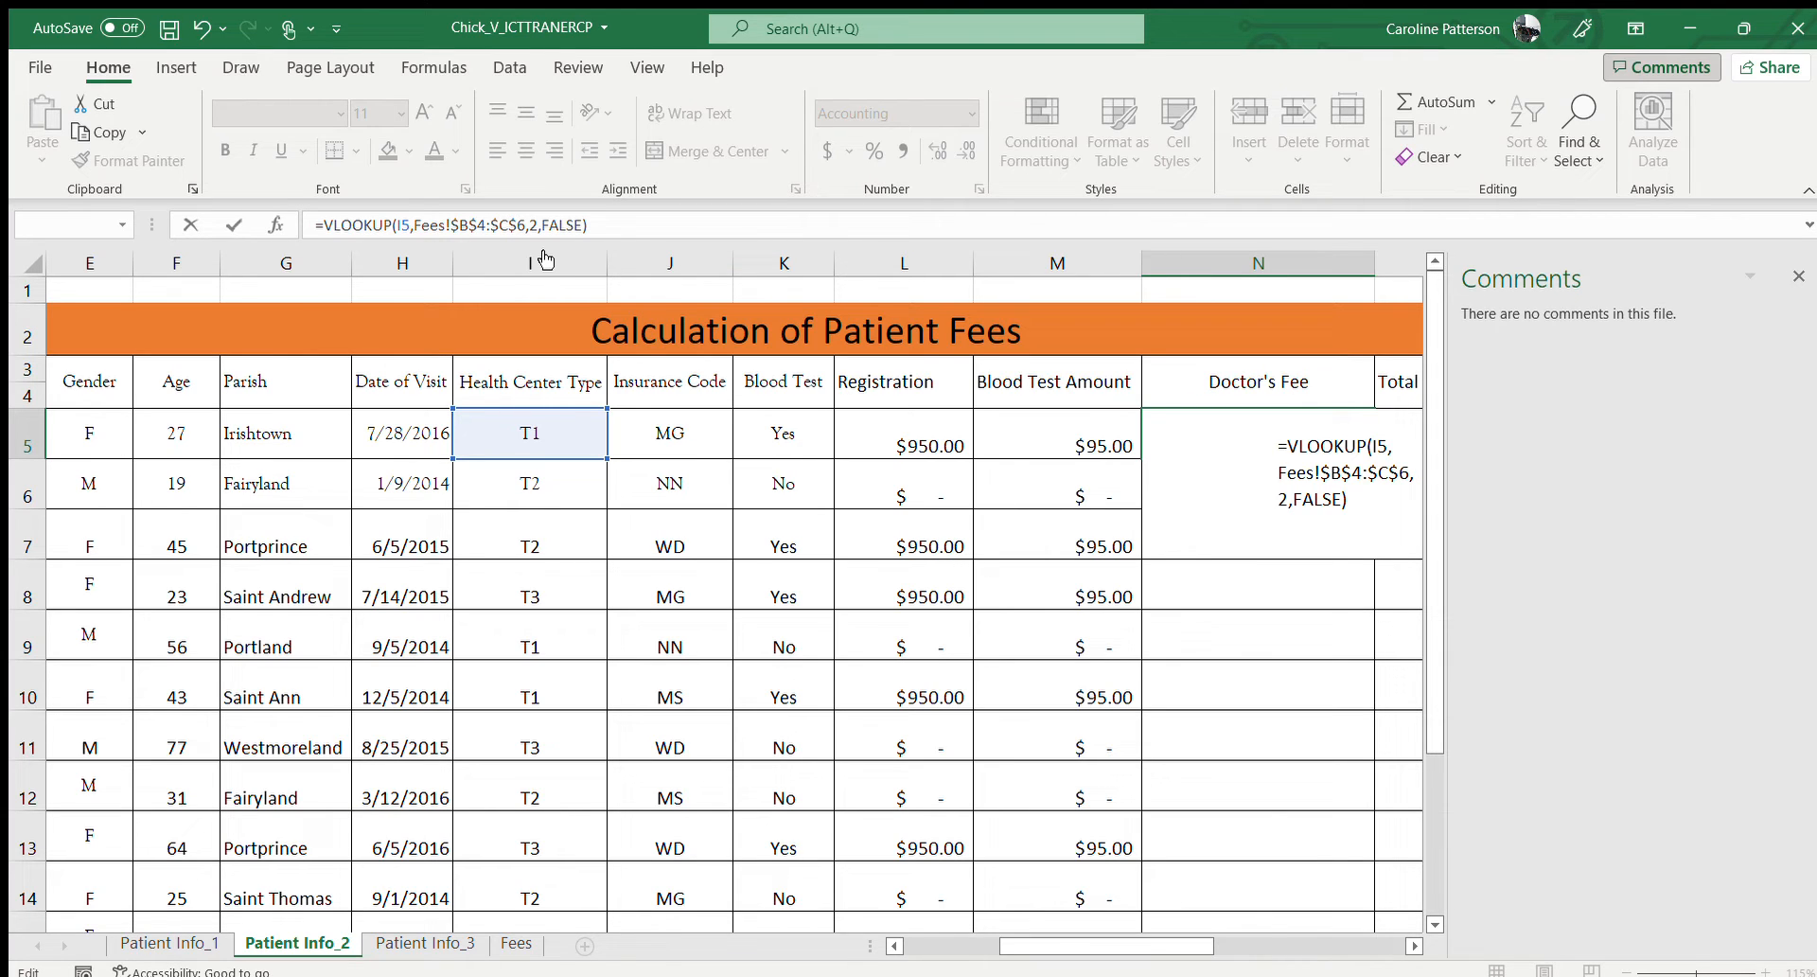
pyautogui.press('Return')
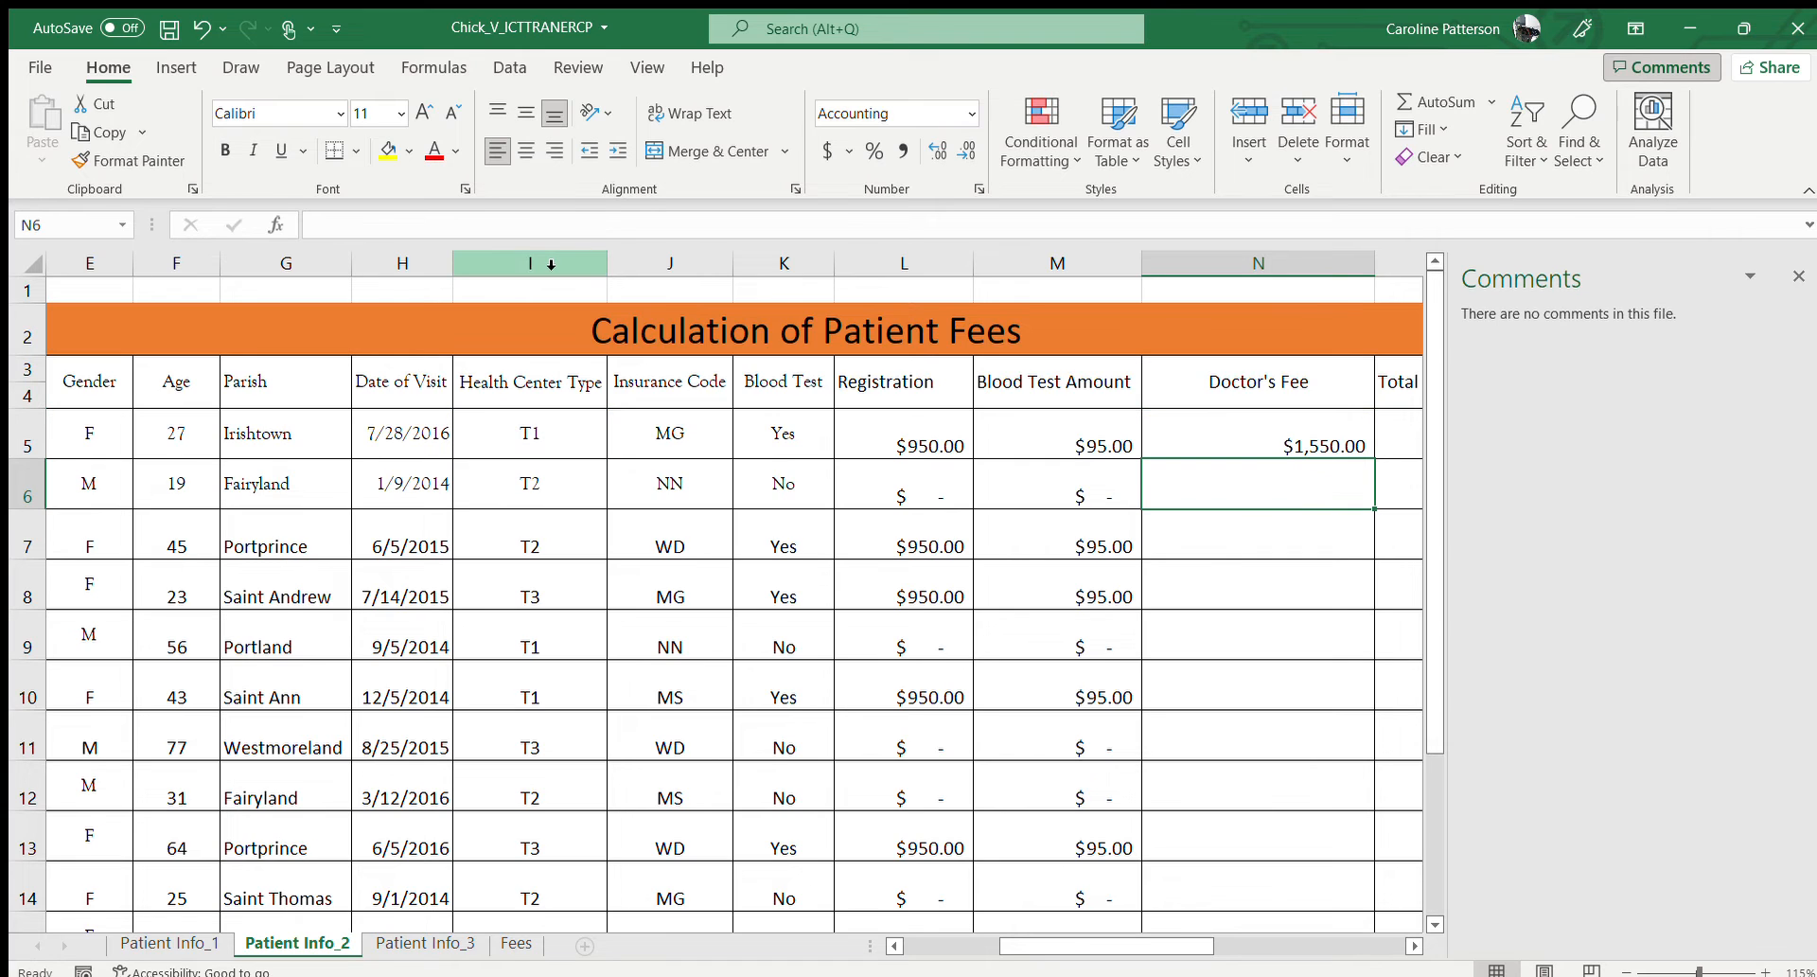
# - Fill the Doctor's Fee formula from N5 down through row 17
pyautogui.click(1196, 431)
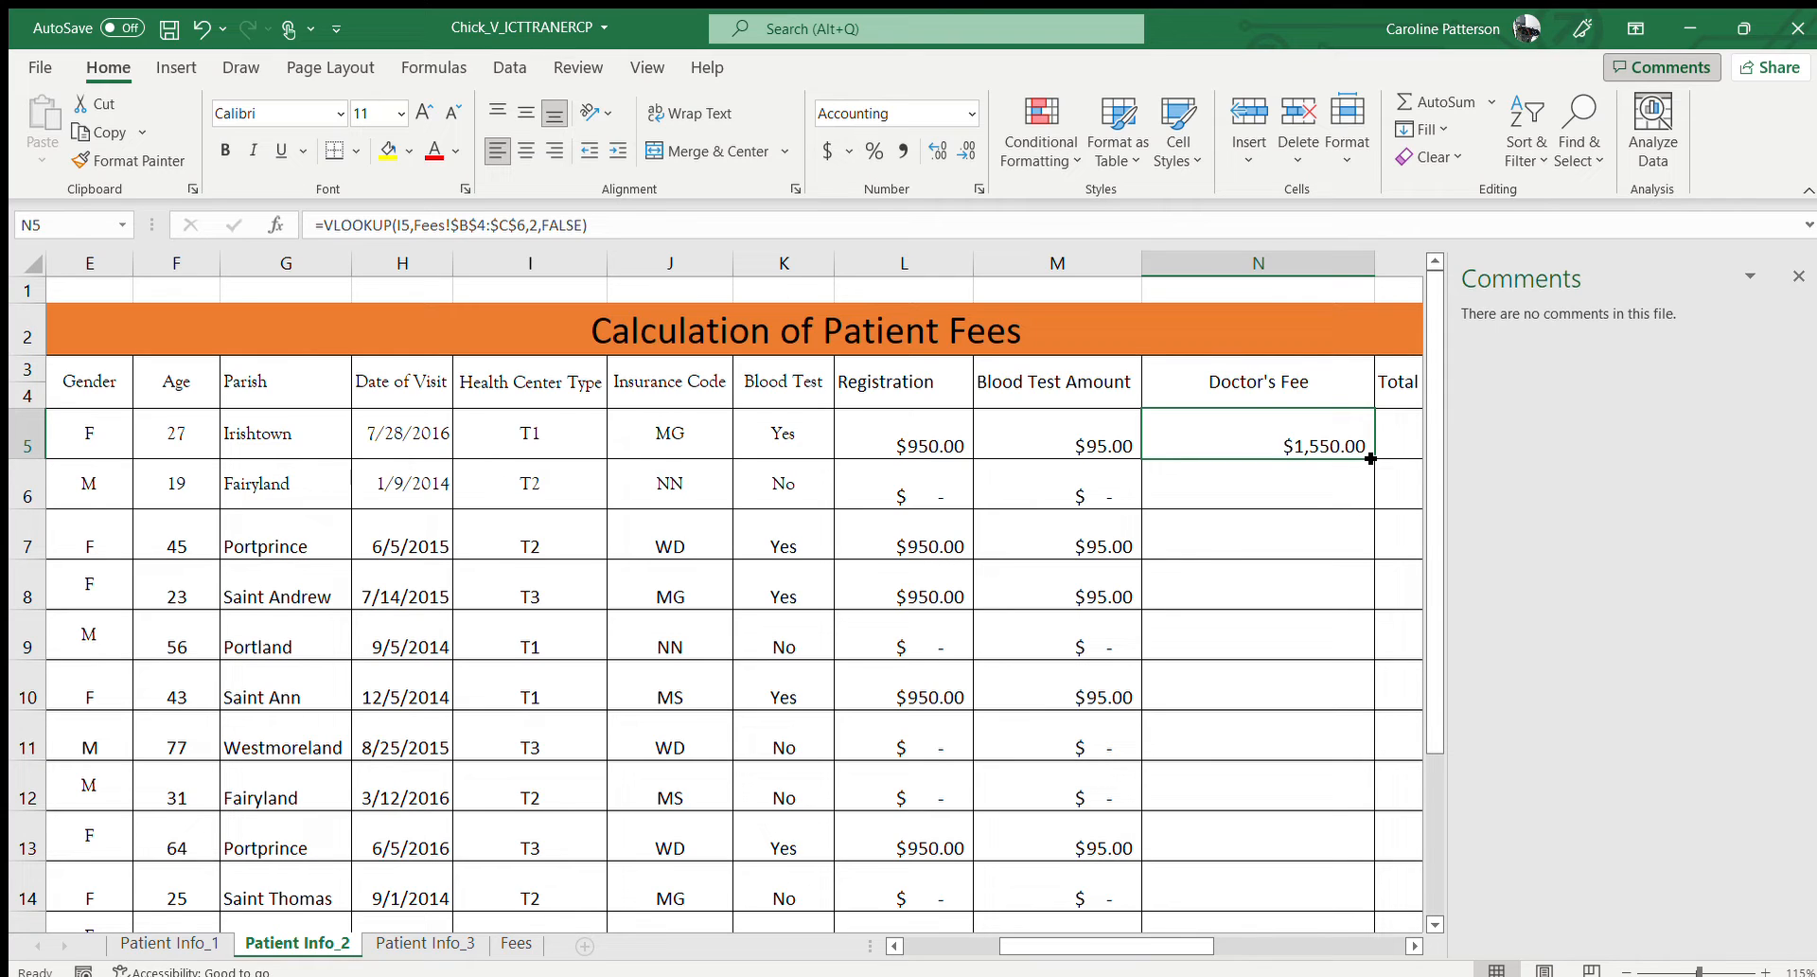
pyautogui.moveTo(1371, 458); pyautogui.dragTo(1363, 537)
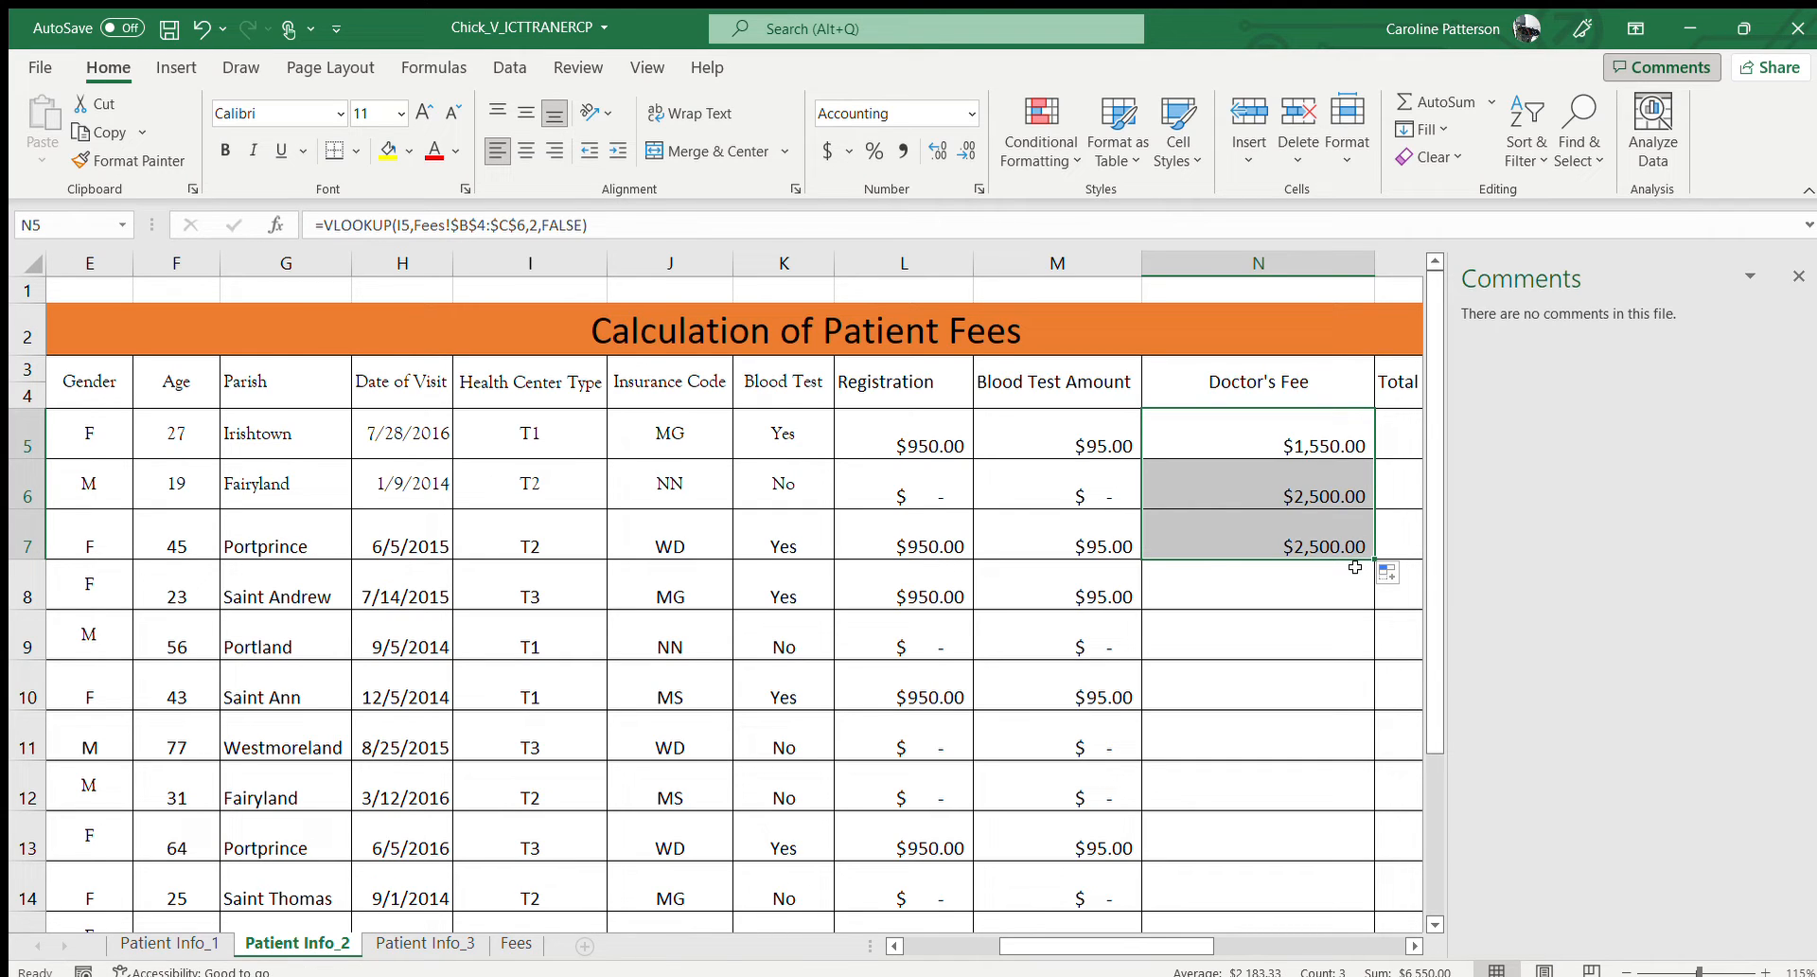
pyautogui.scroll(-1, 1356, 567)
pyautogui.scroll(-4, 1356, 567)
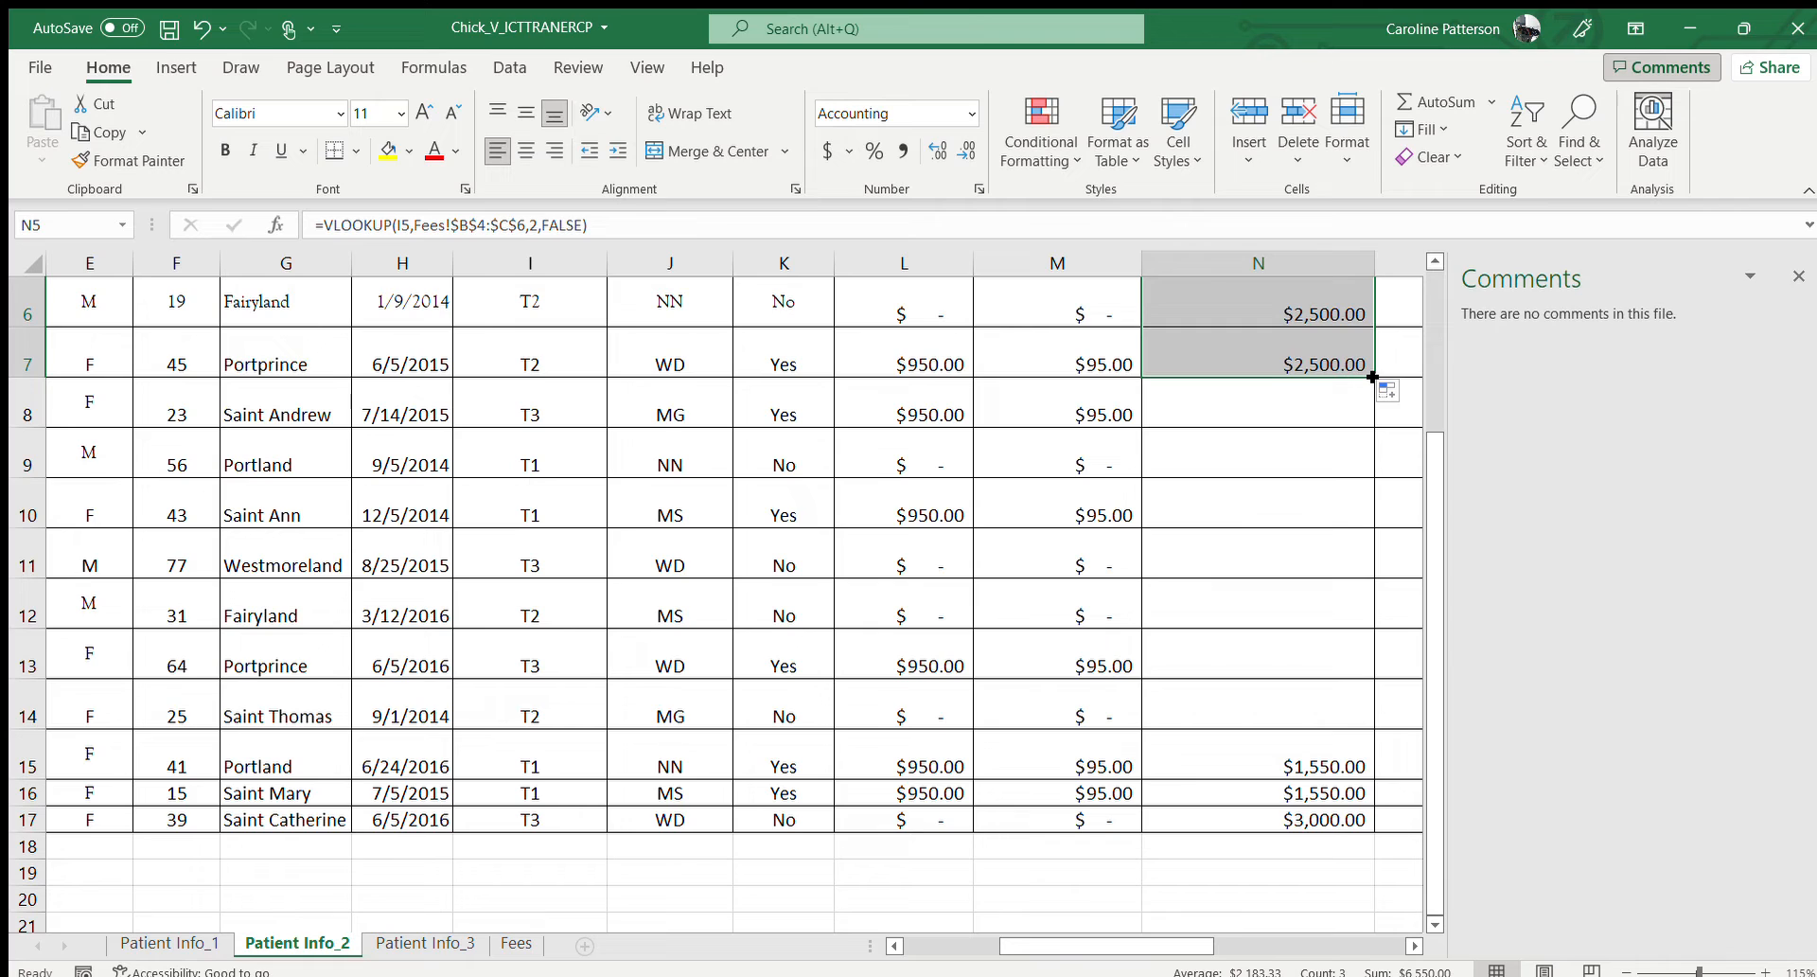
pyautogui.moveTo(1372, 377); pyautogui.dragTo(1399, 818)
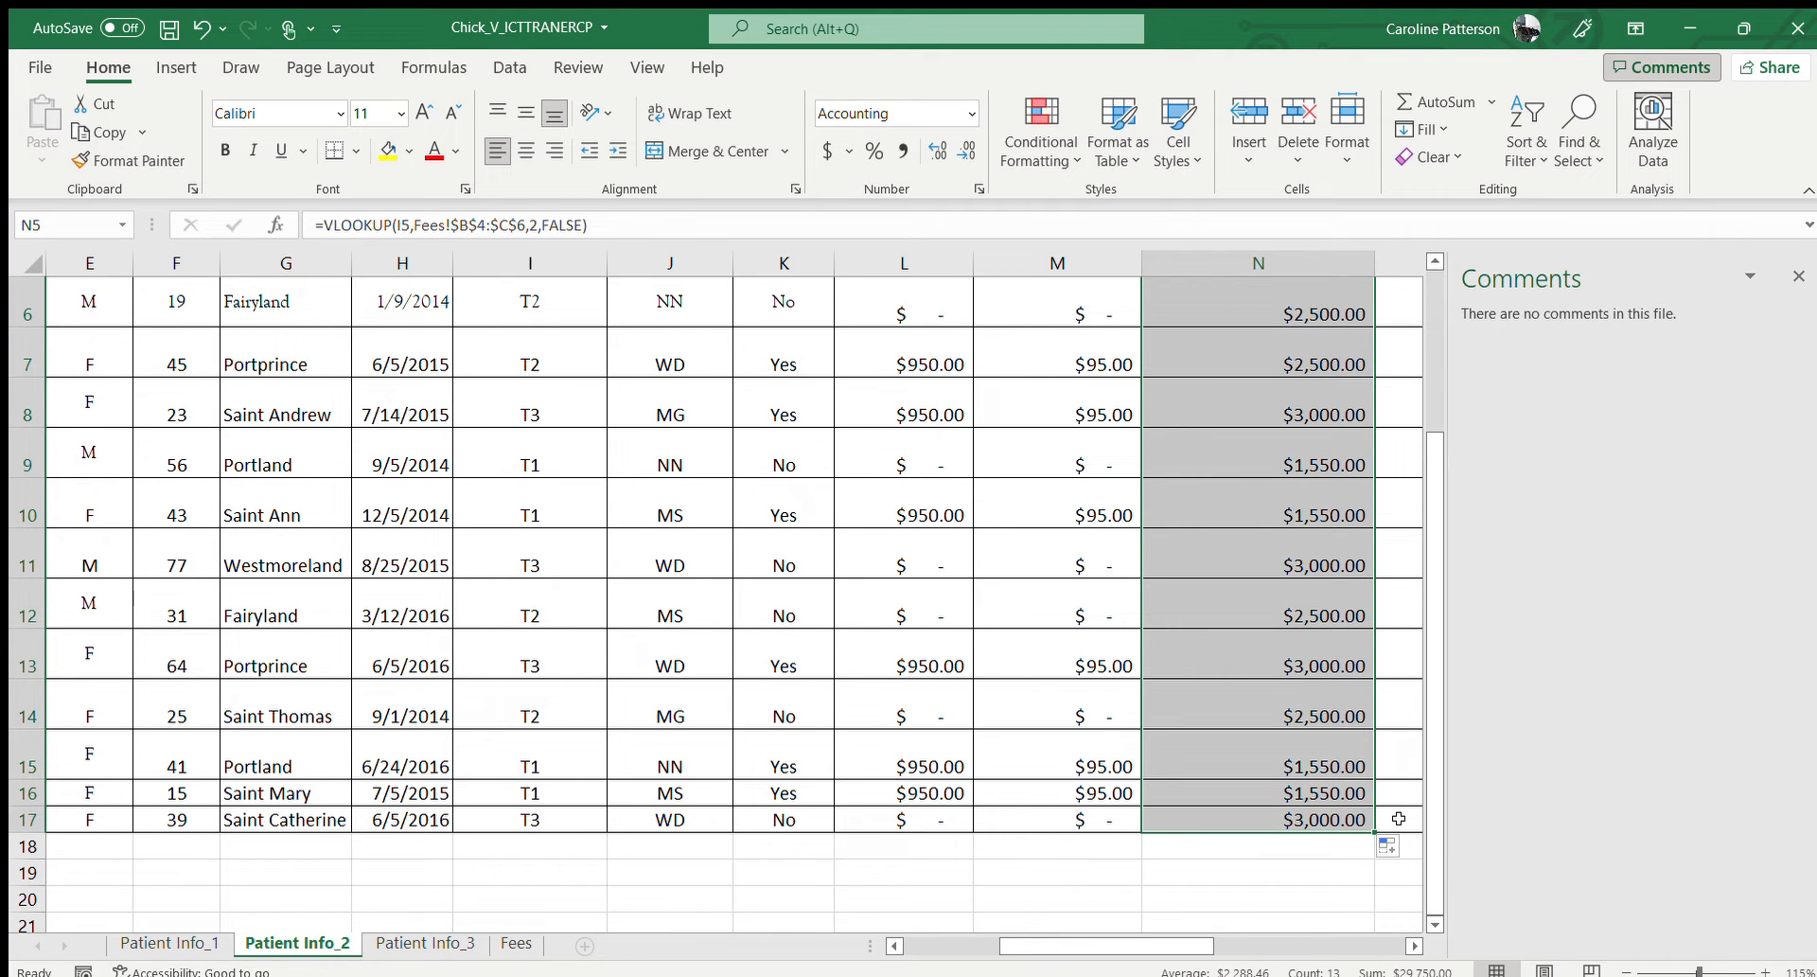
# - Review the Total Cost column from the first patient down to row 17
pyautogui.click(1412, 943)
pyautogui.click(1412, 943)
pyautogui.click(1412, 944)
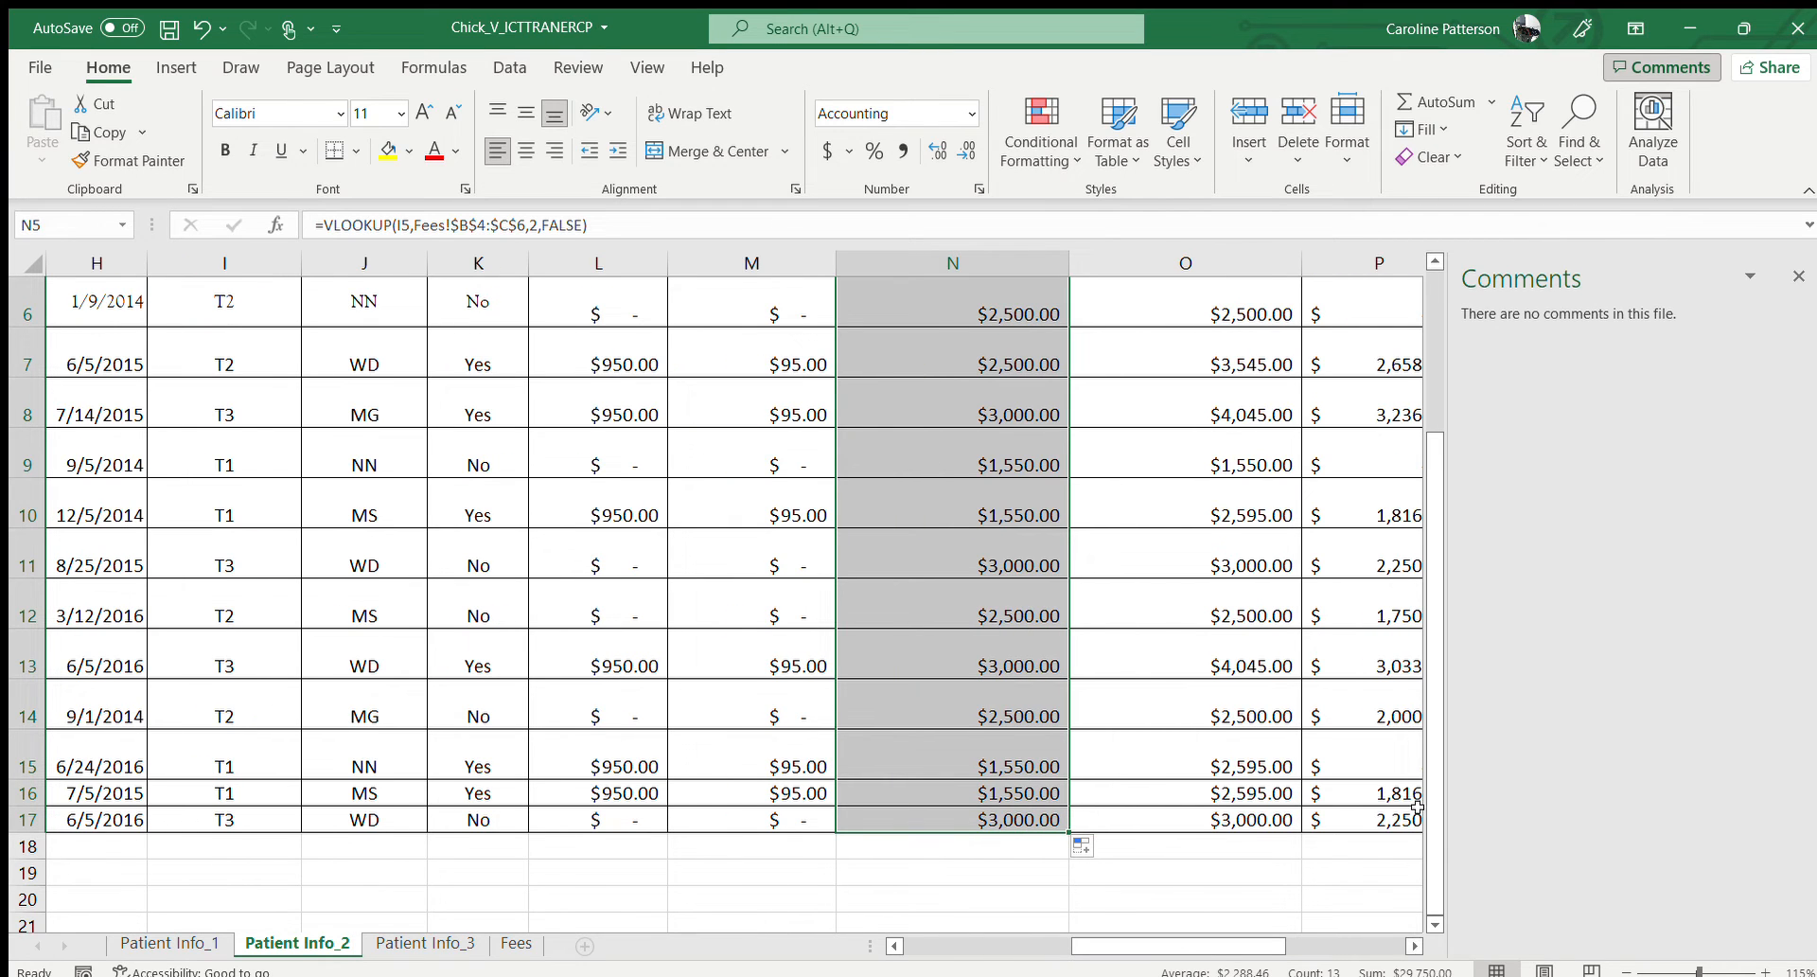
pyautogui.moveTo(1430, 703); pyautogui.dragTo(1410, 558)
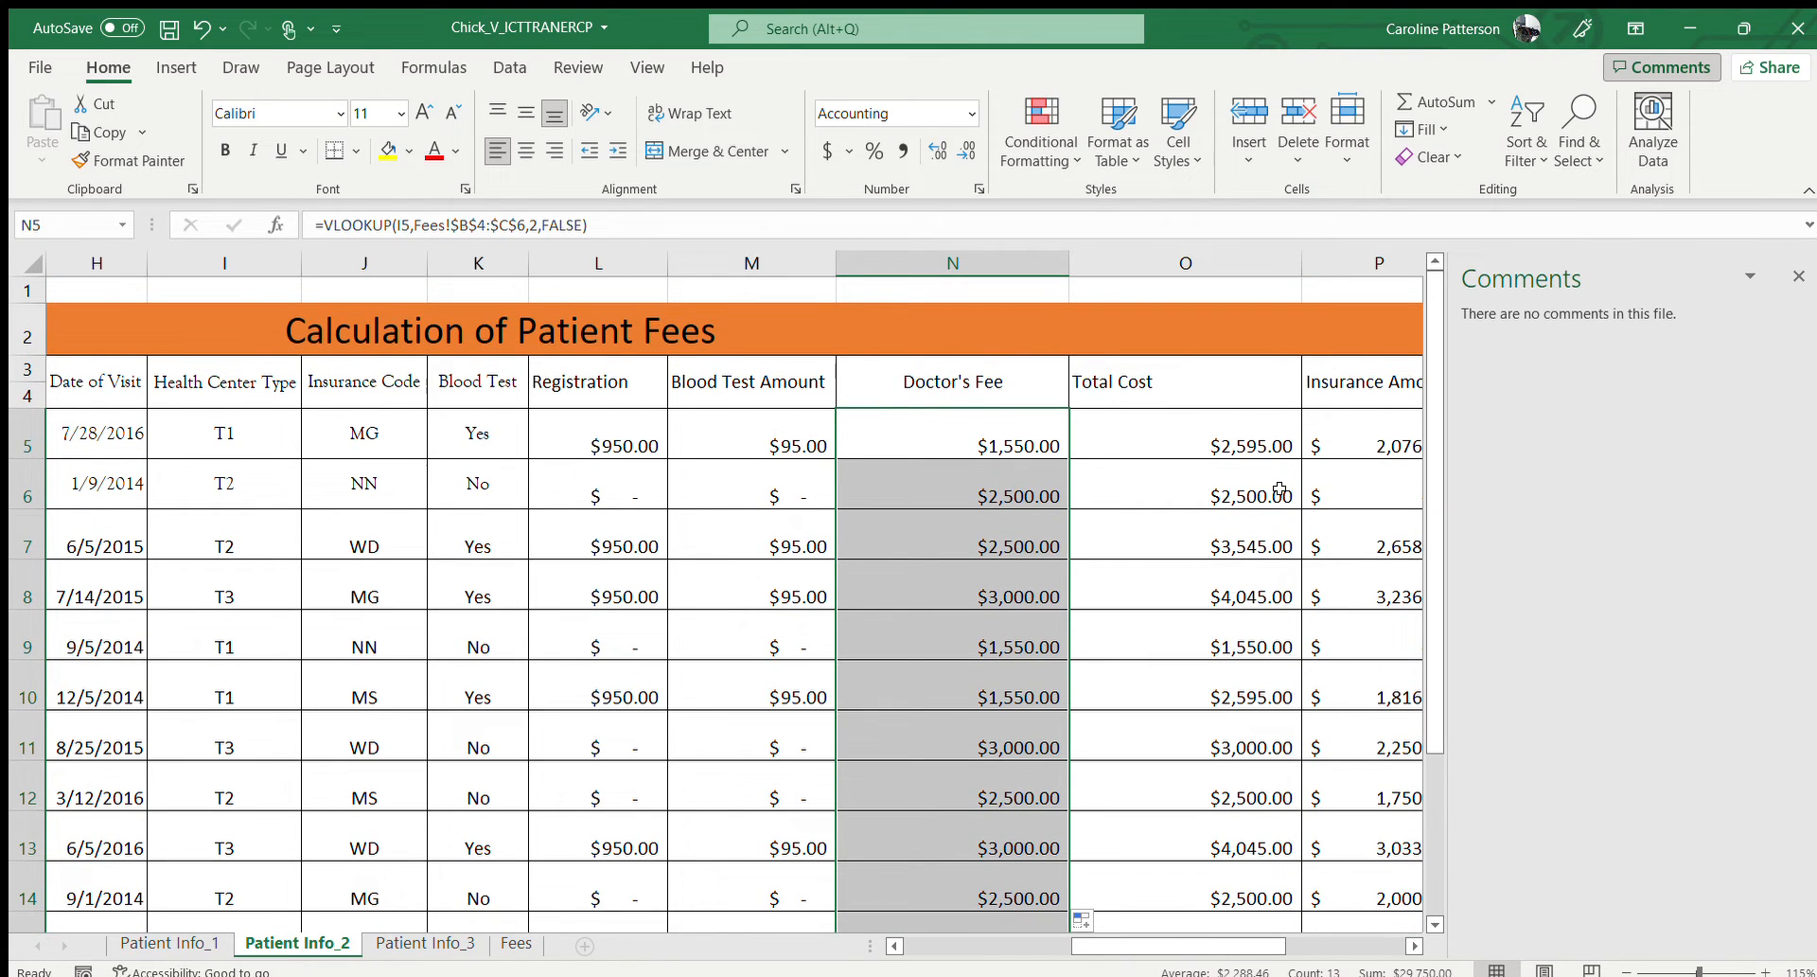
pyautogui.click(1264, 451)
pyautogui.hotkey('ctrl', 'Down')
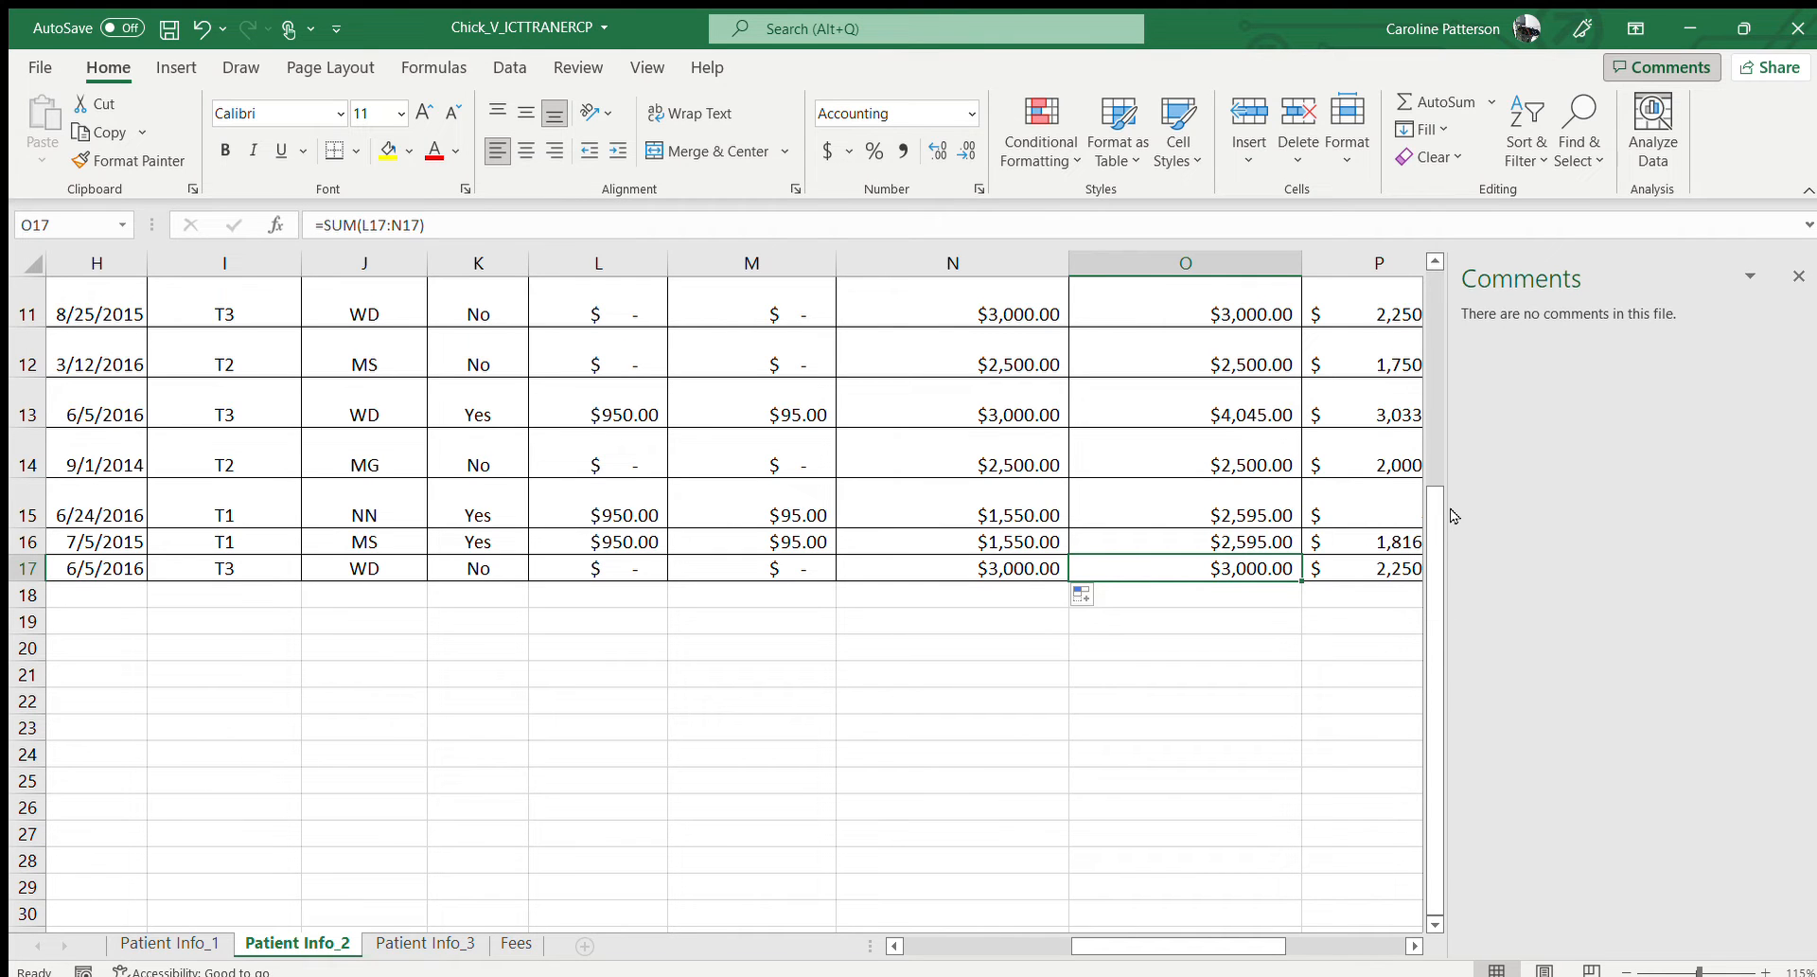
pyautogui.moveTo(1441, 527); pyautogui.dragTo(1415, 309)
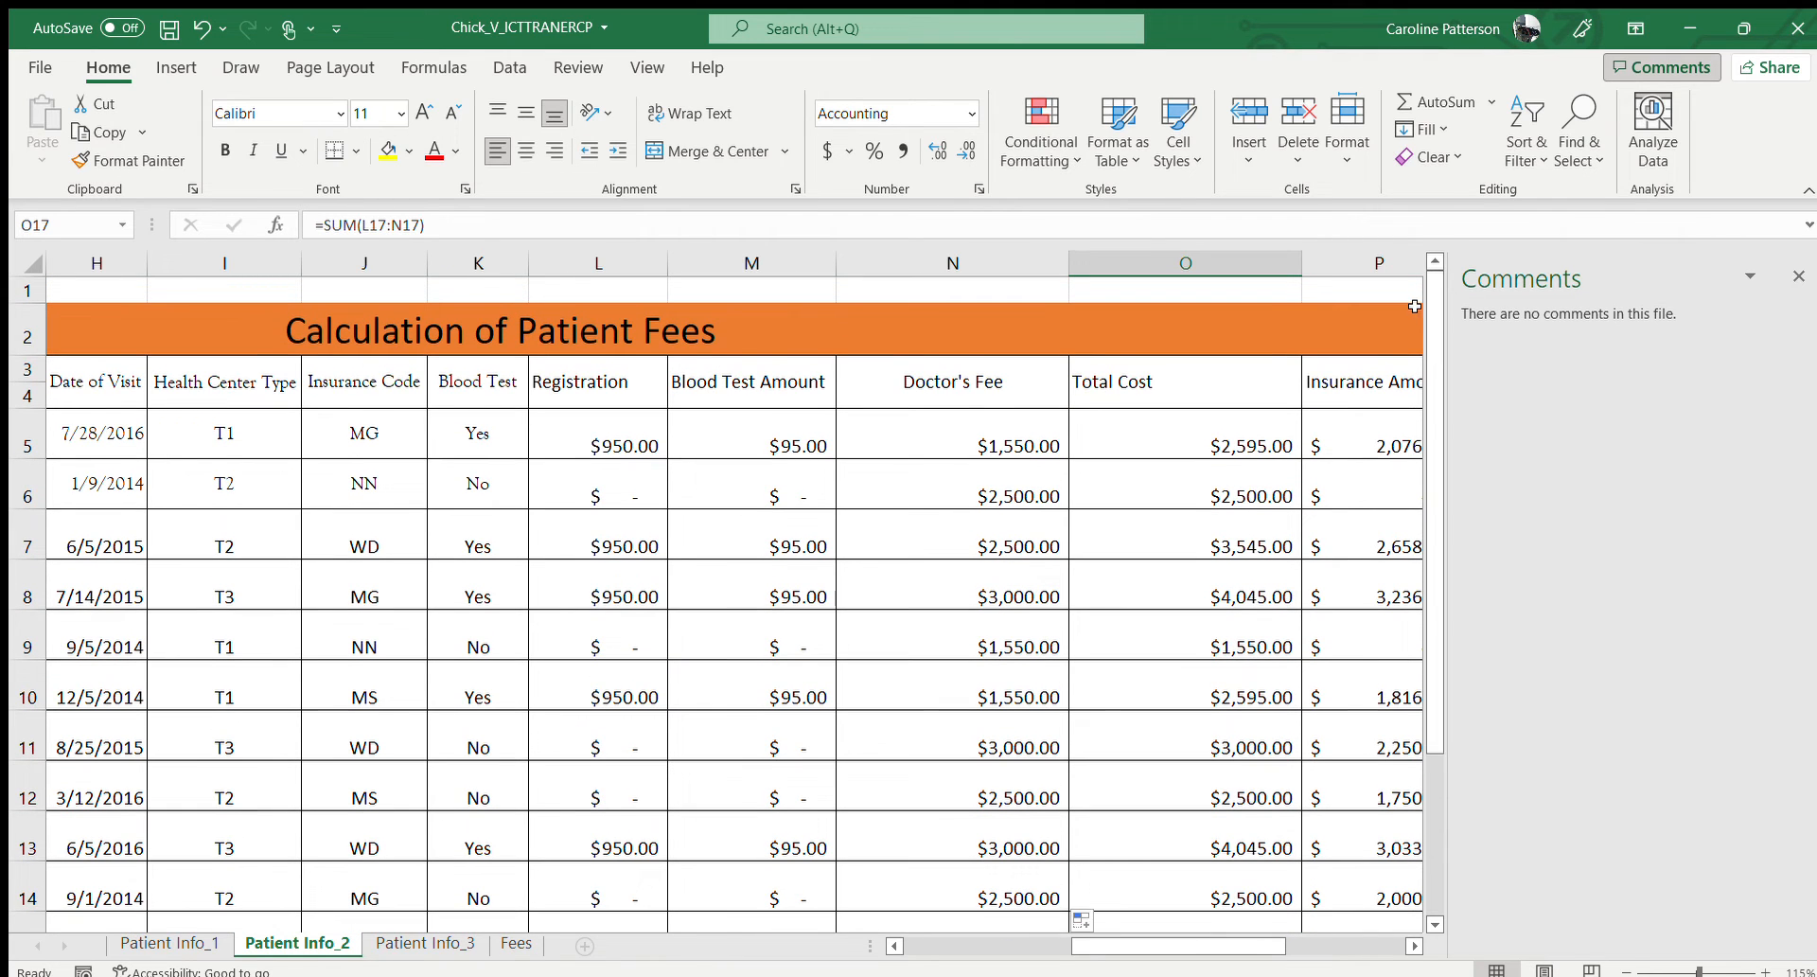
# - Recommit the Total Cost formula =SUM(L5:N5) in O5 and fill it down through row 17
pyautogui.click(1254, 428)
pyautogui.doubleClick(1254, 428)
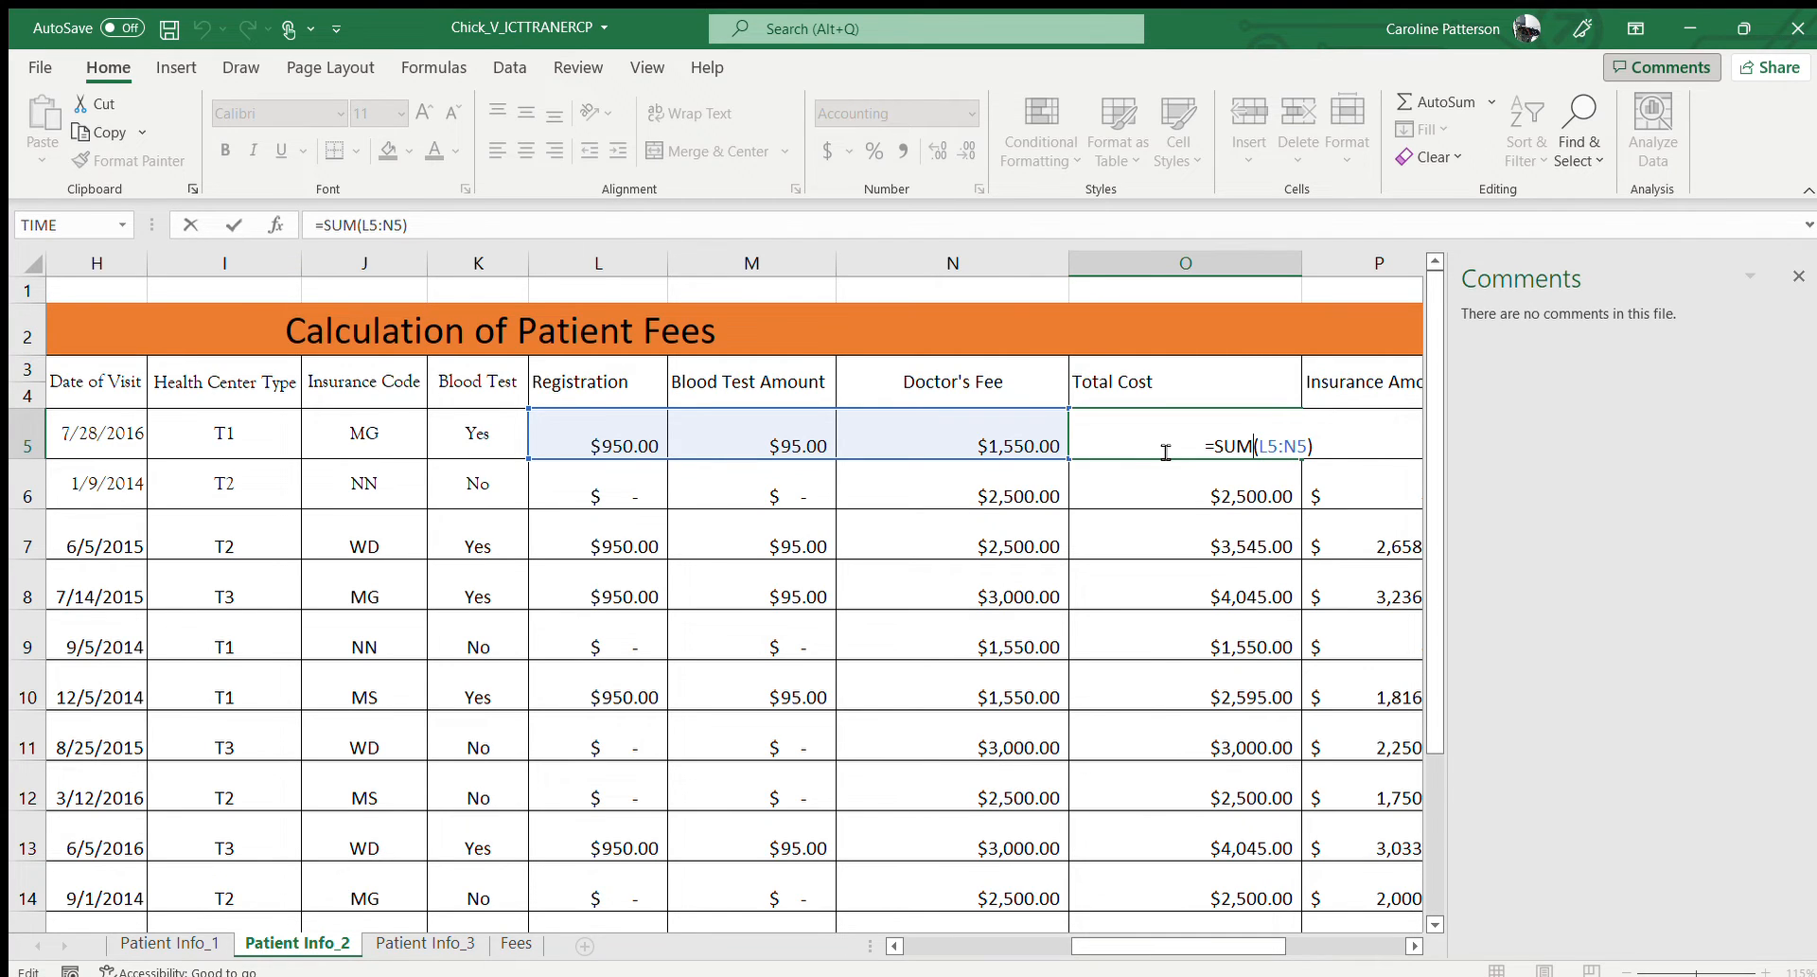
pyautogui.hotkey('ctrl', 'Return')
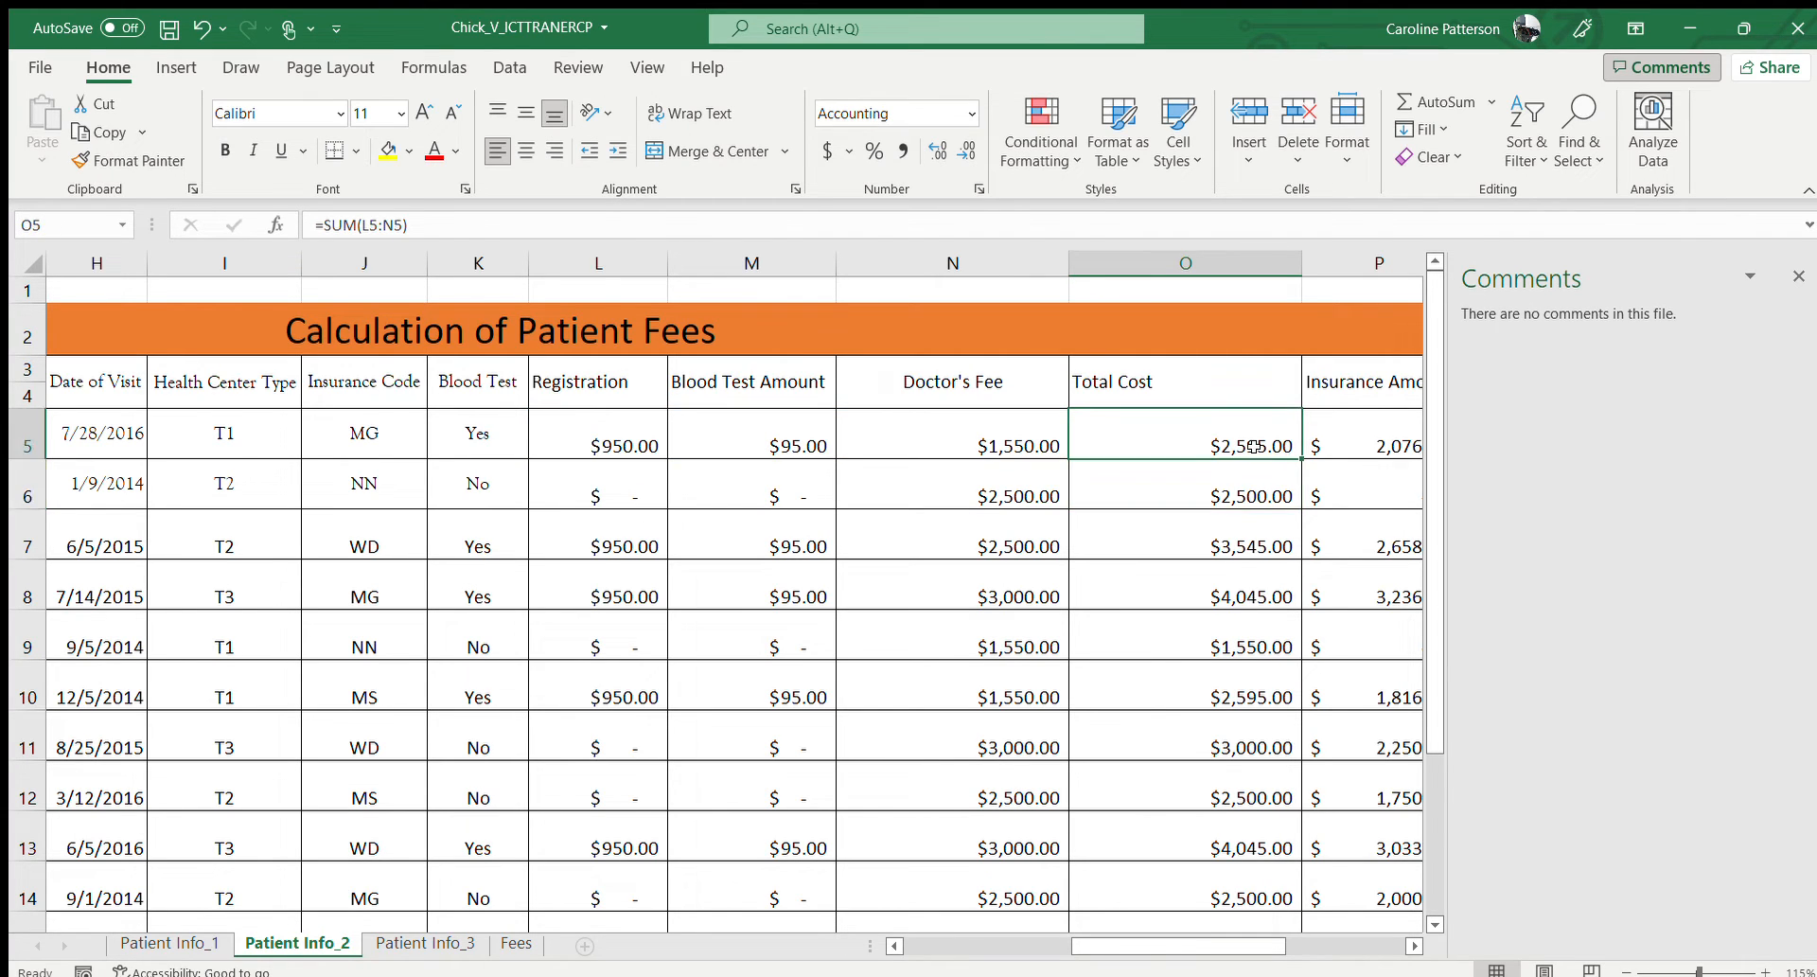
pyautogui.moveTo(1298, 456); pyautogui.dragTo(1280, 890)
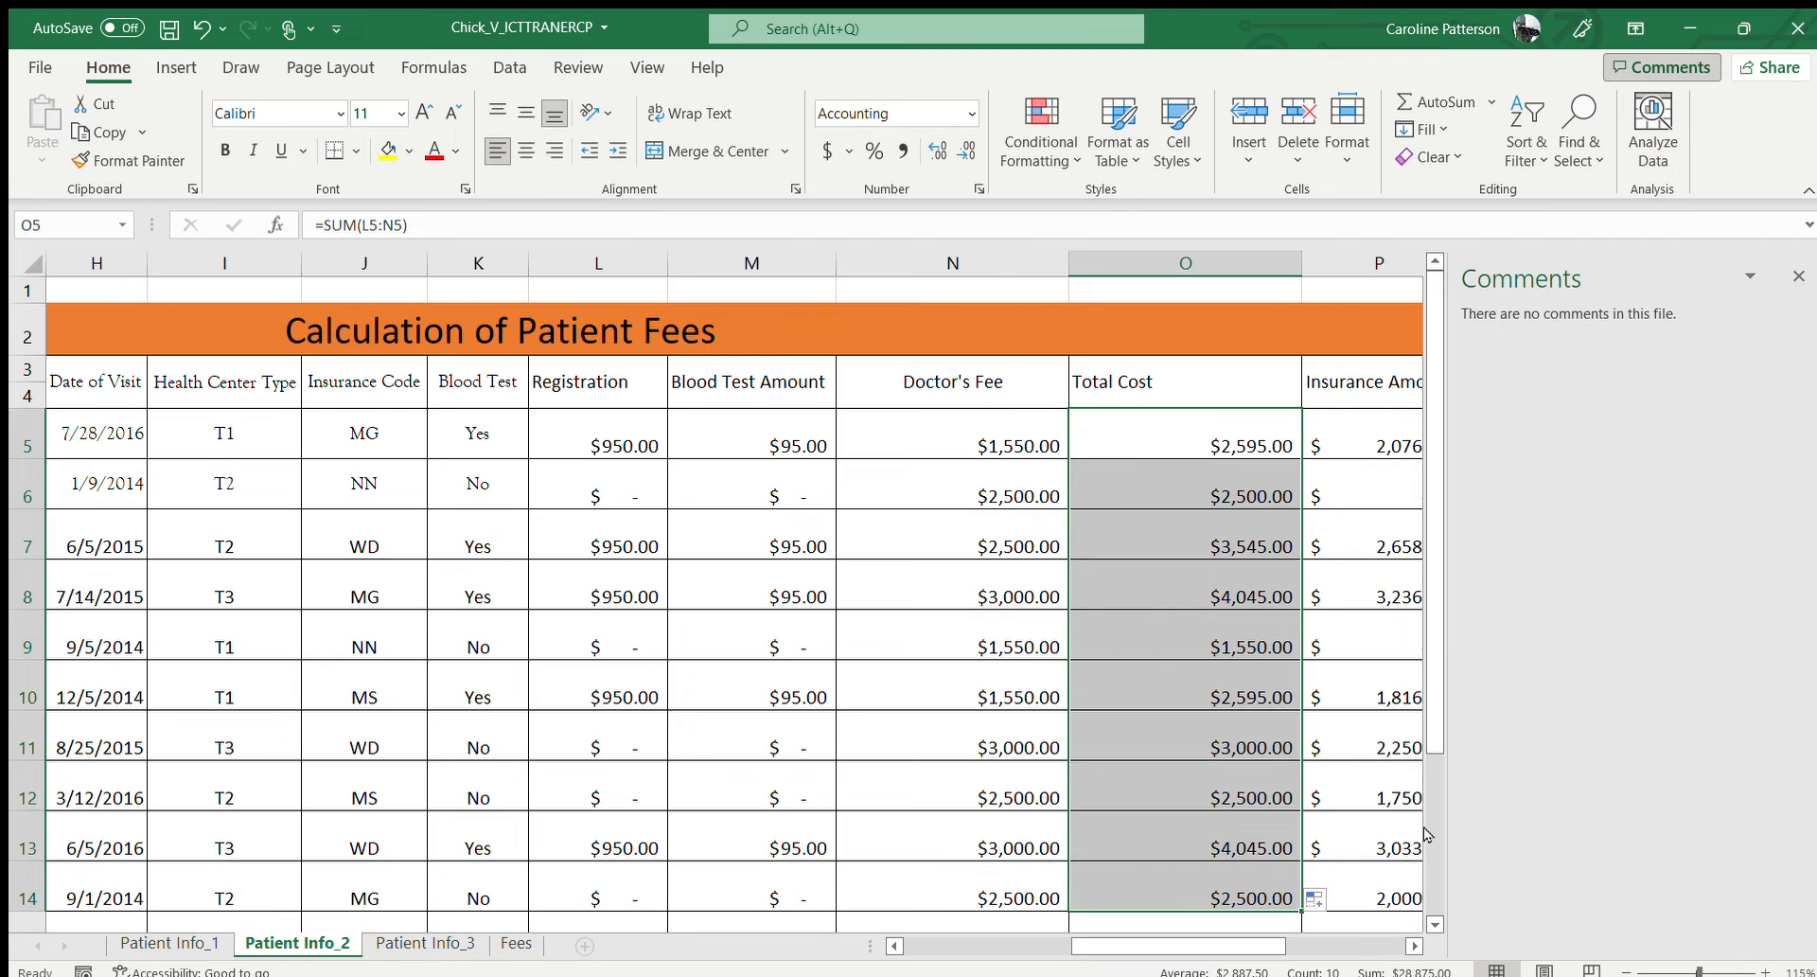
pyautogui.click(1429, 909)
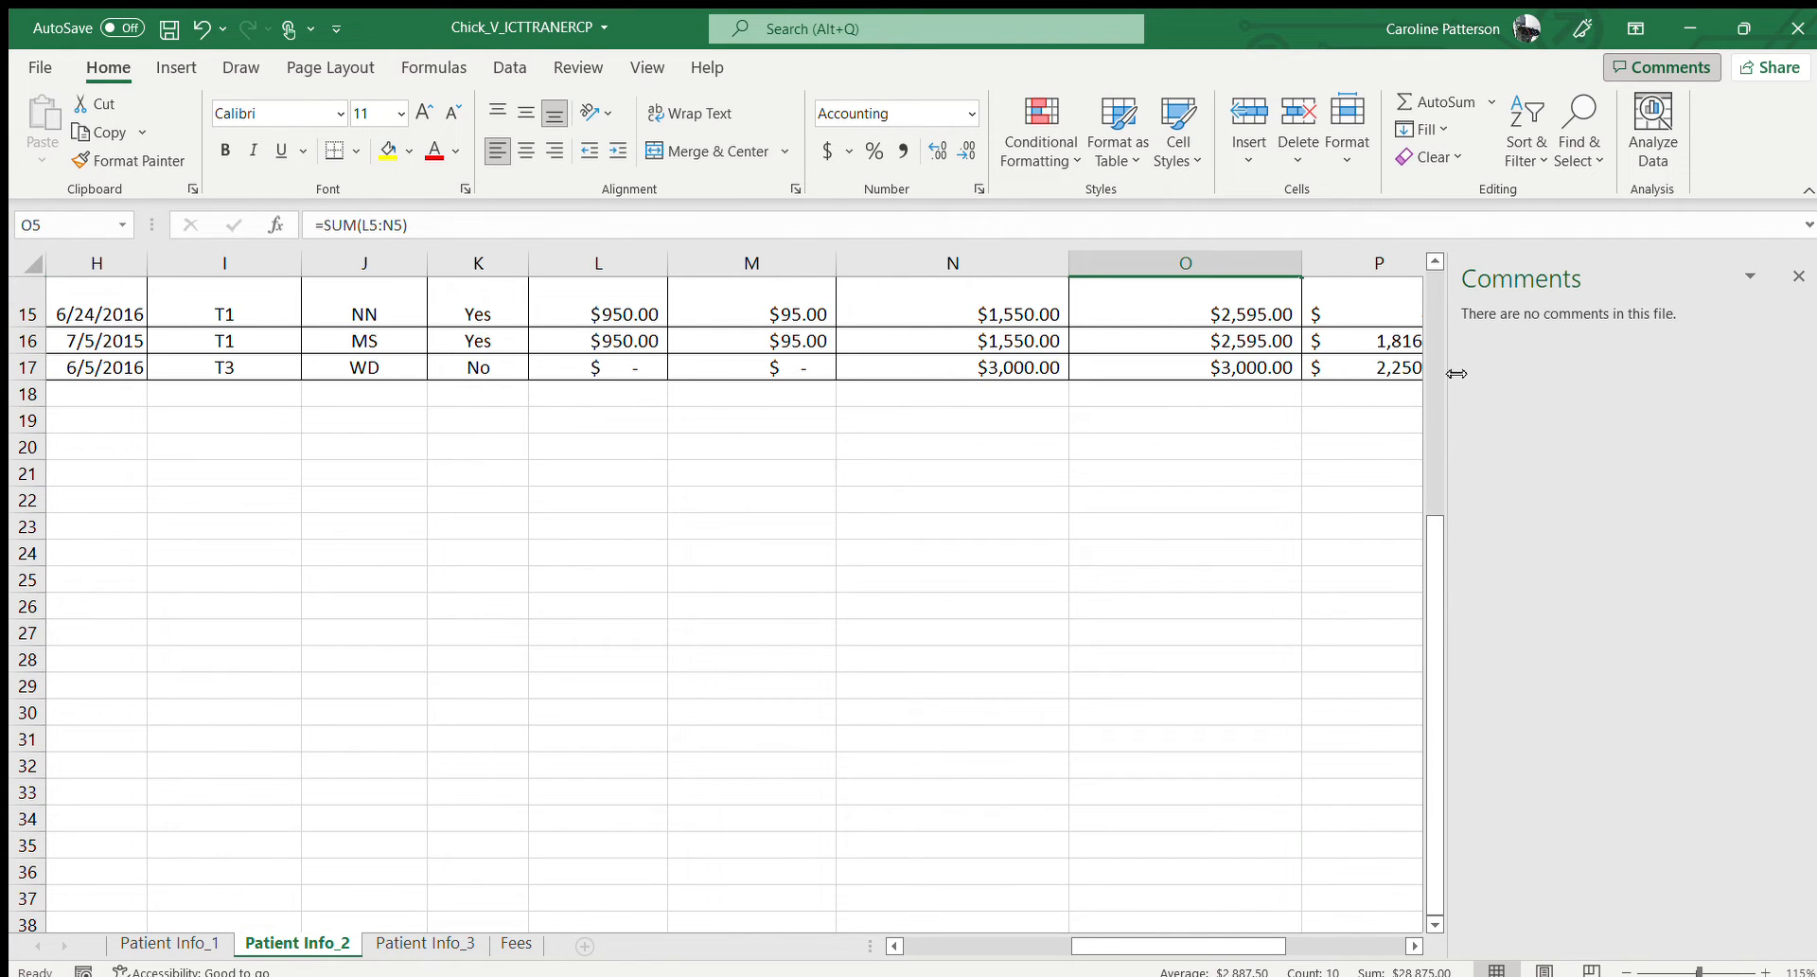
pyautogui.click(1435, 280)
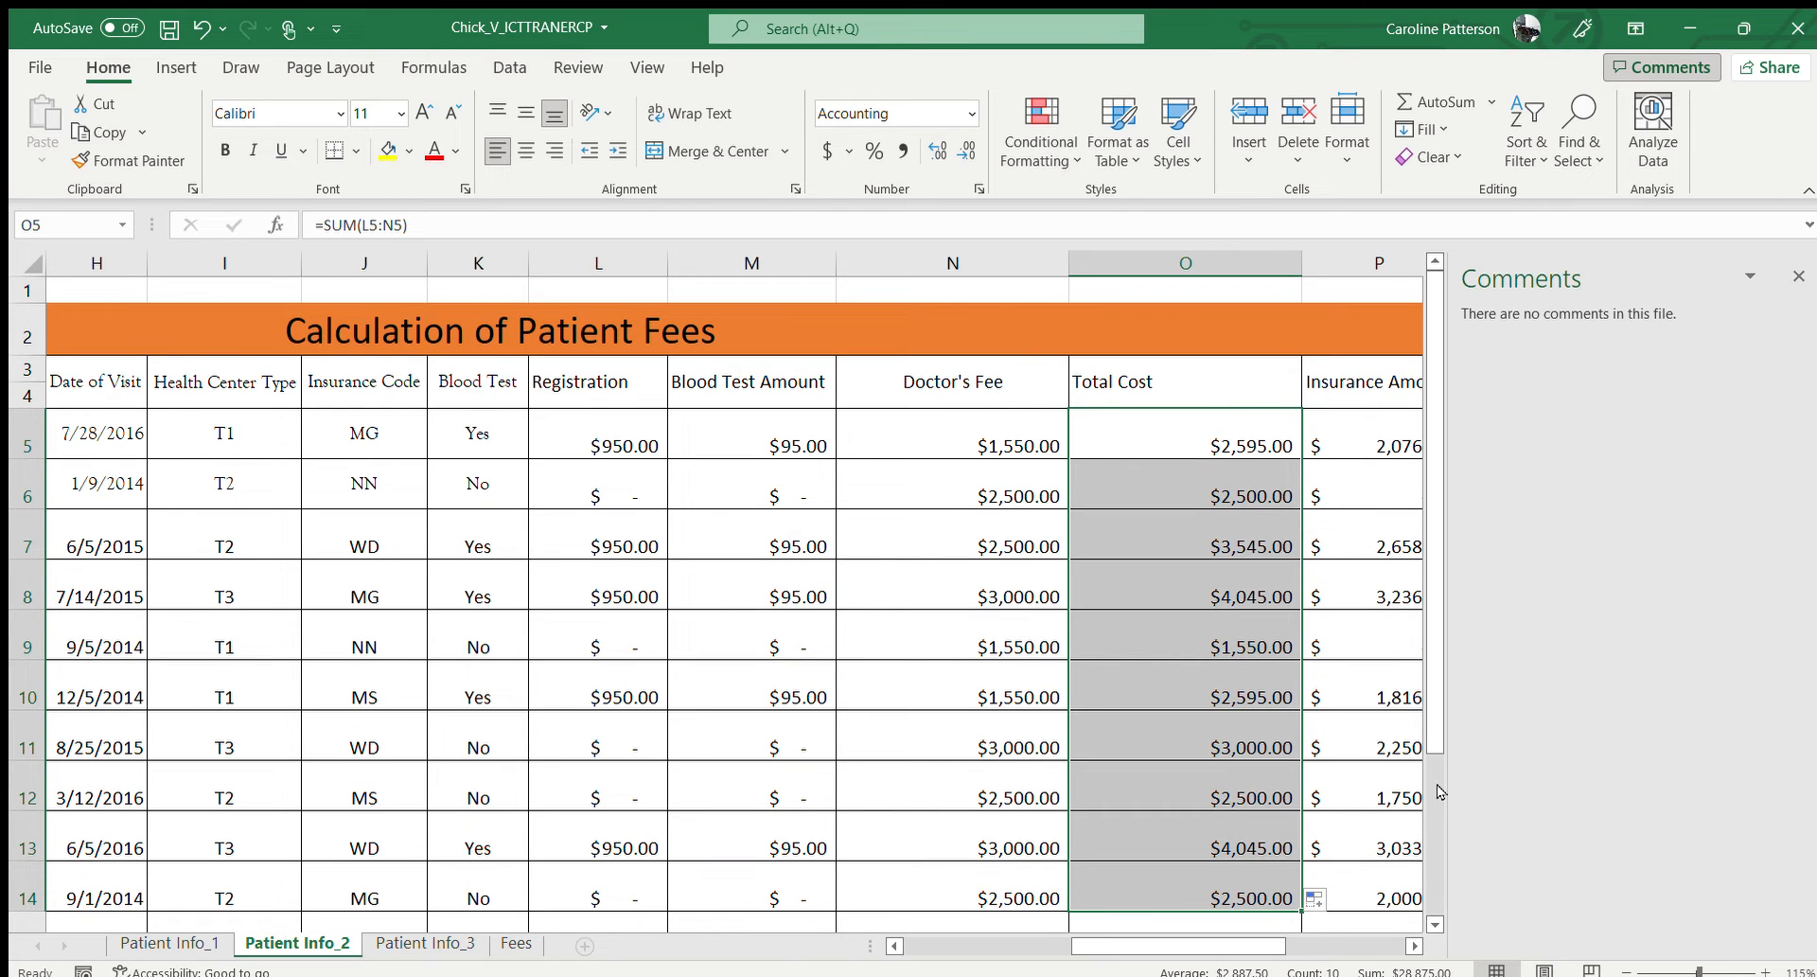
pyautogui.click(1435, 911)
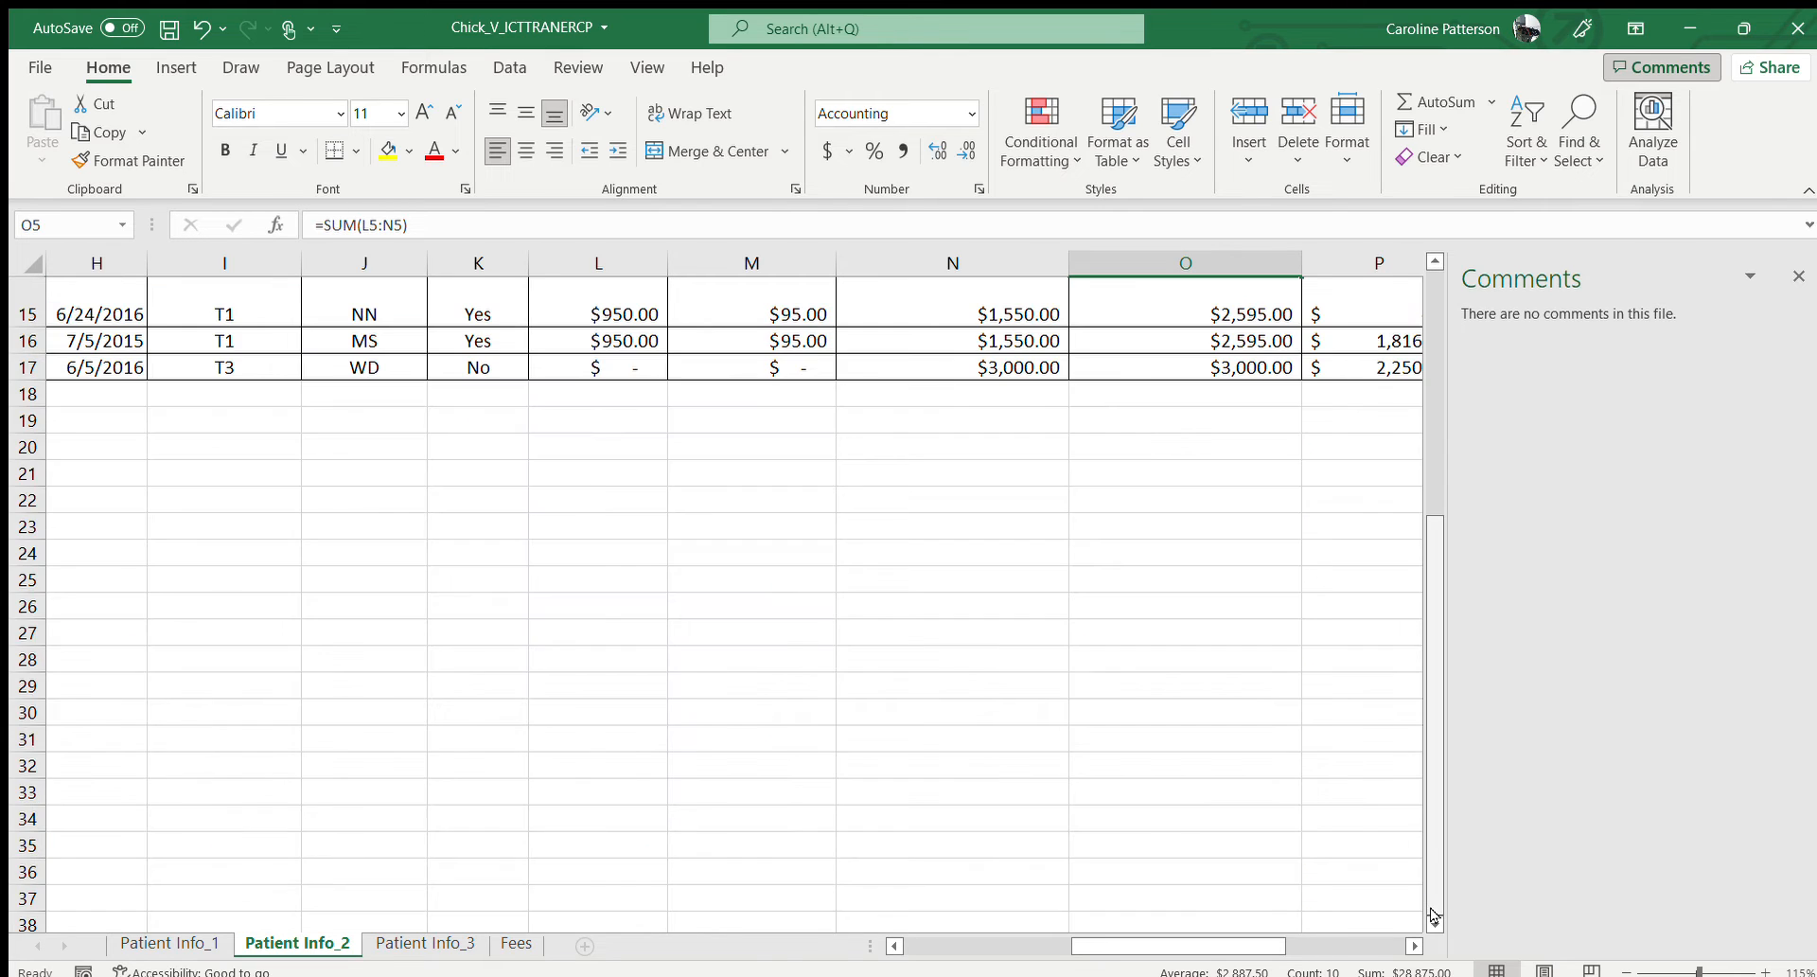
pyautogui.moveTo(1429, 735); pyautogui.dragTo(1415, 671)
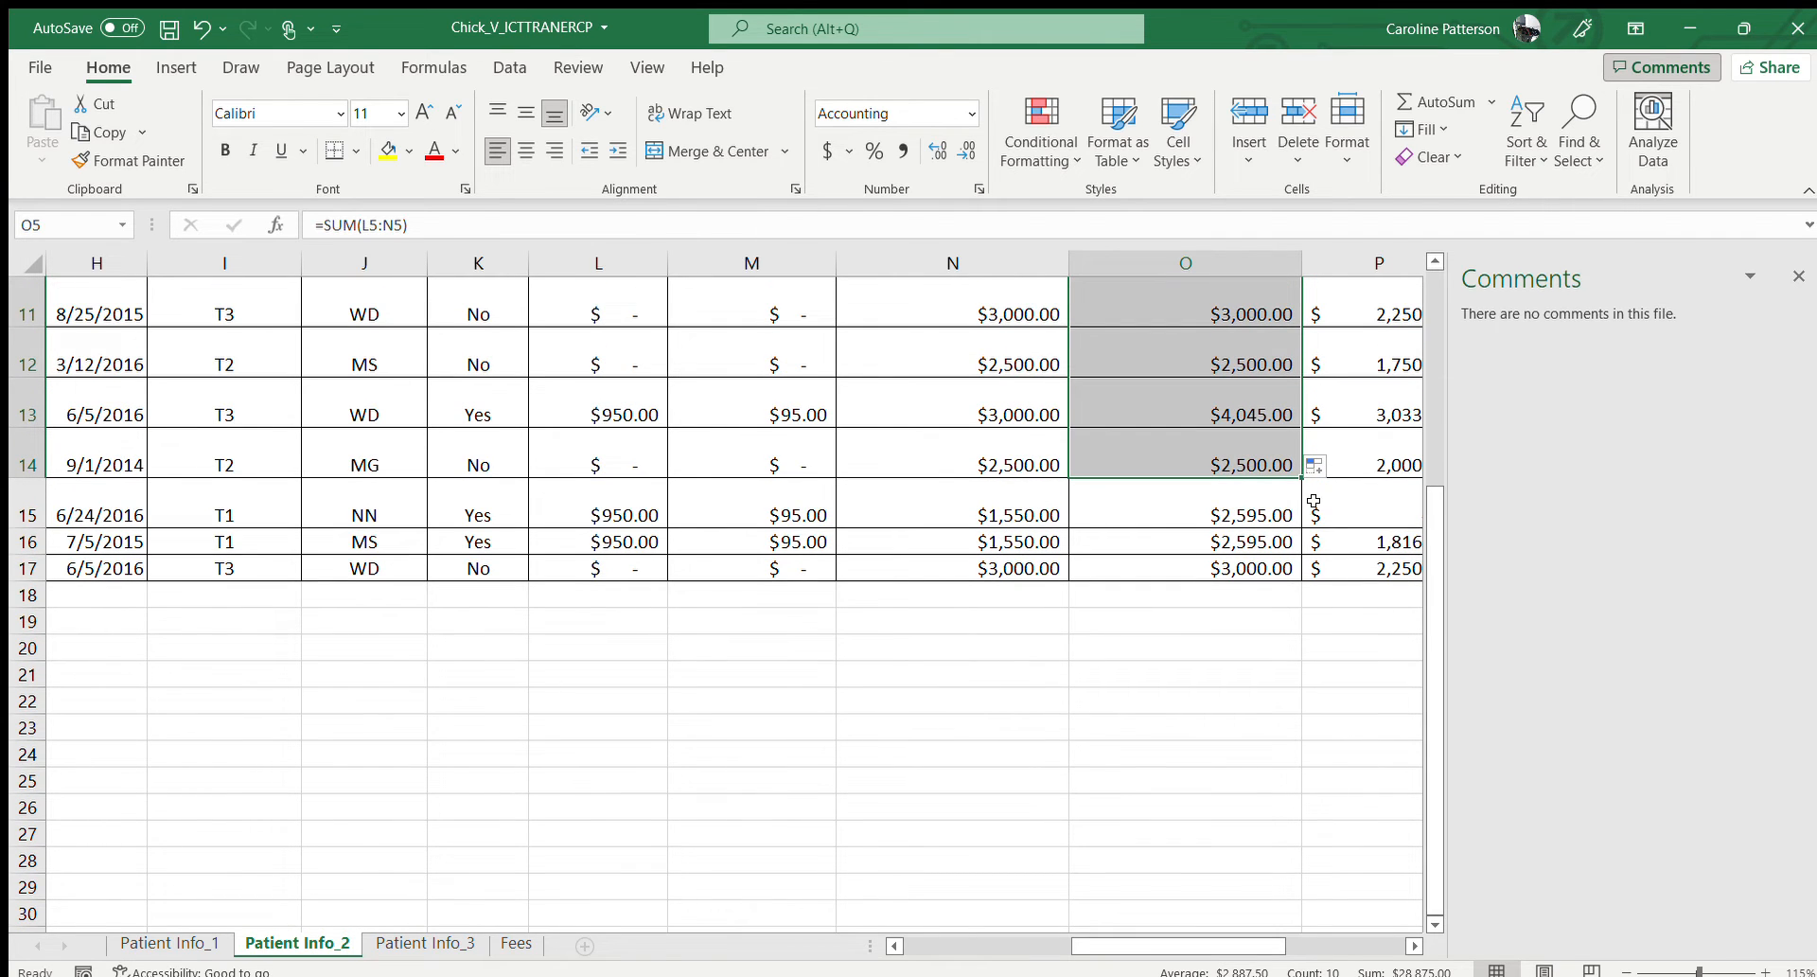
pyautogui.moveTo(1301, 482); pyautogui.dragTo(1291, 568)
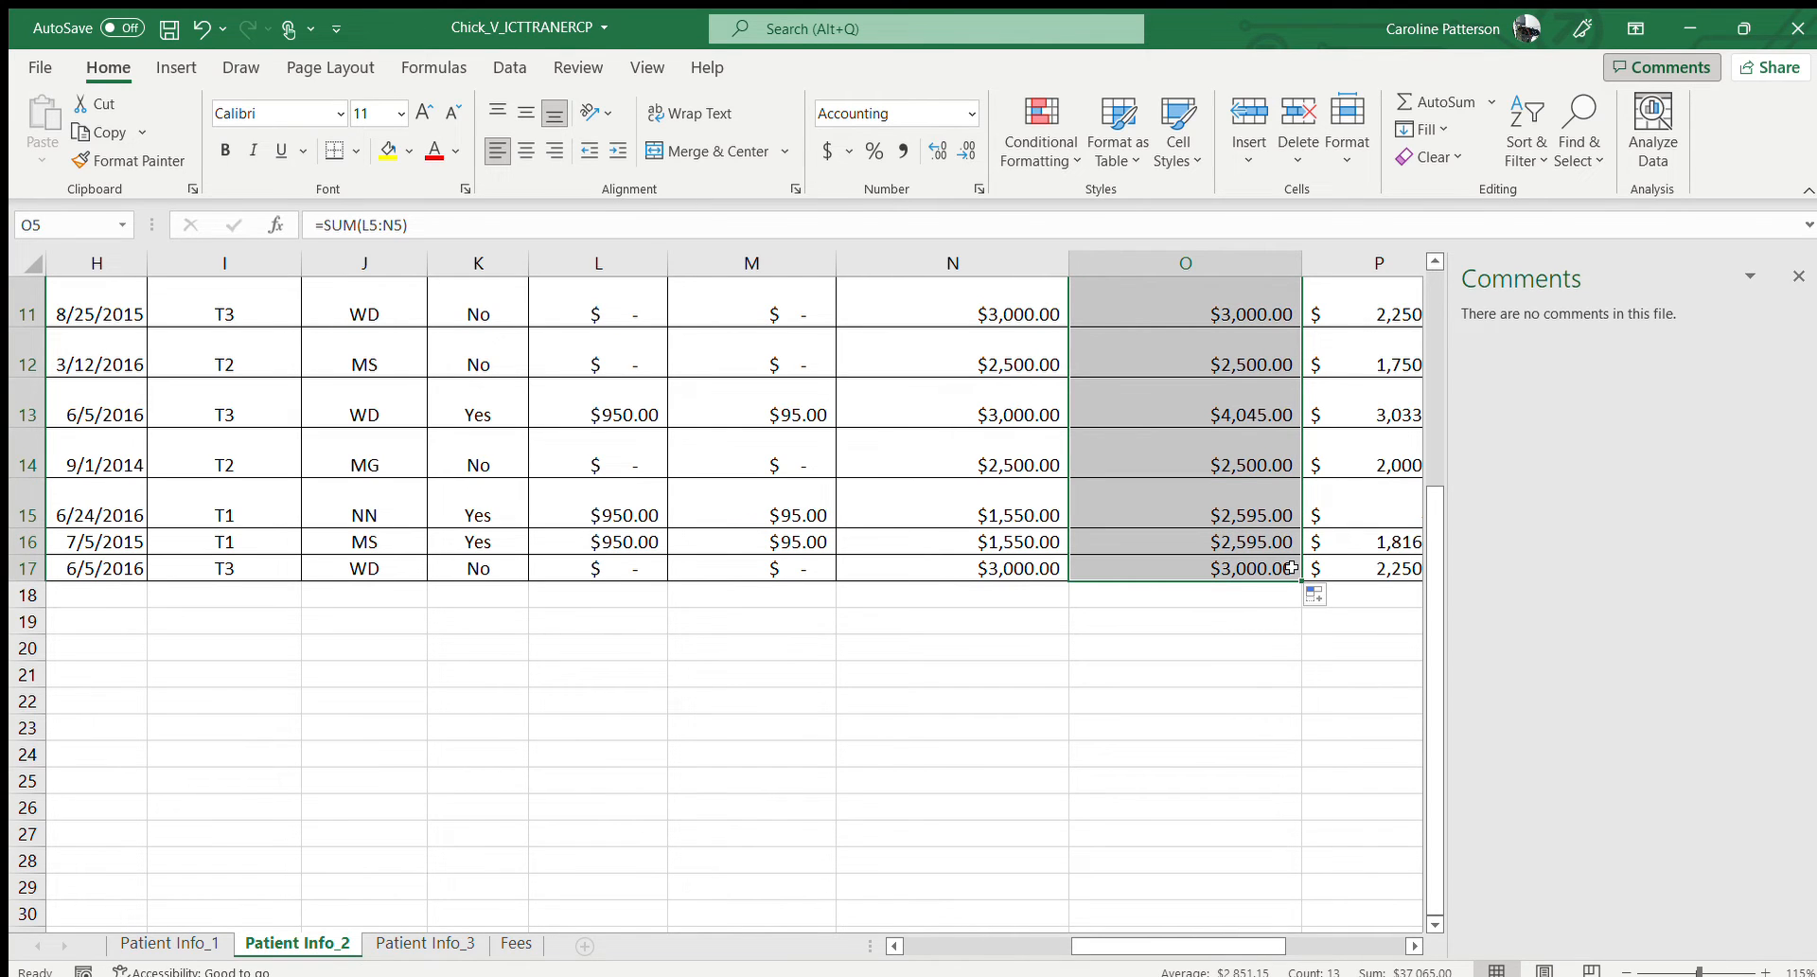
# - Clear the existing Insurance Amount formulas cell by cell from P5 through P17
pyautogui.click(1410, 943)
pyautogui.click(1410, 944)
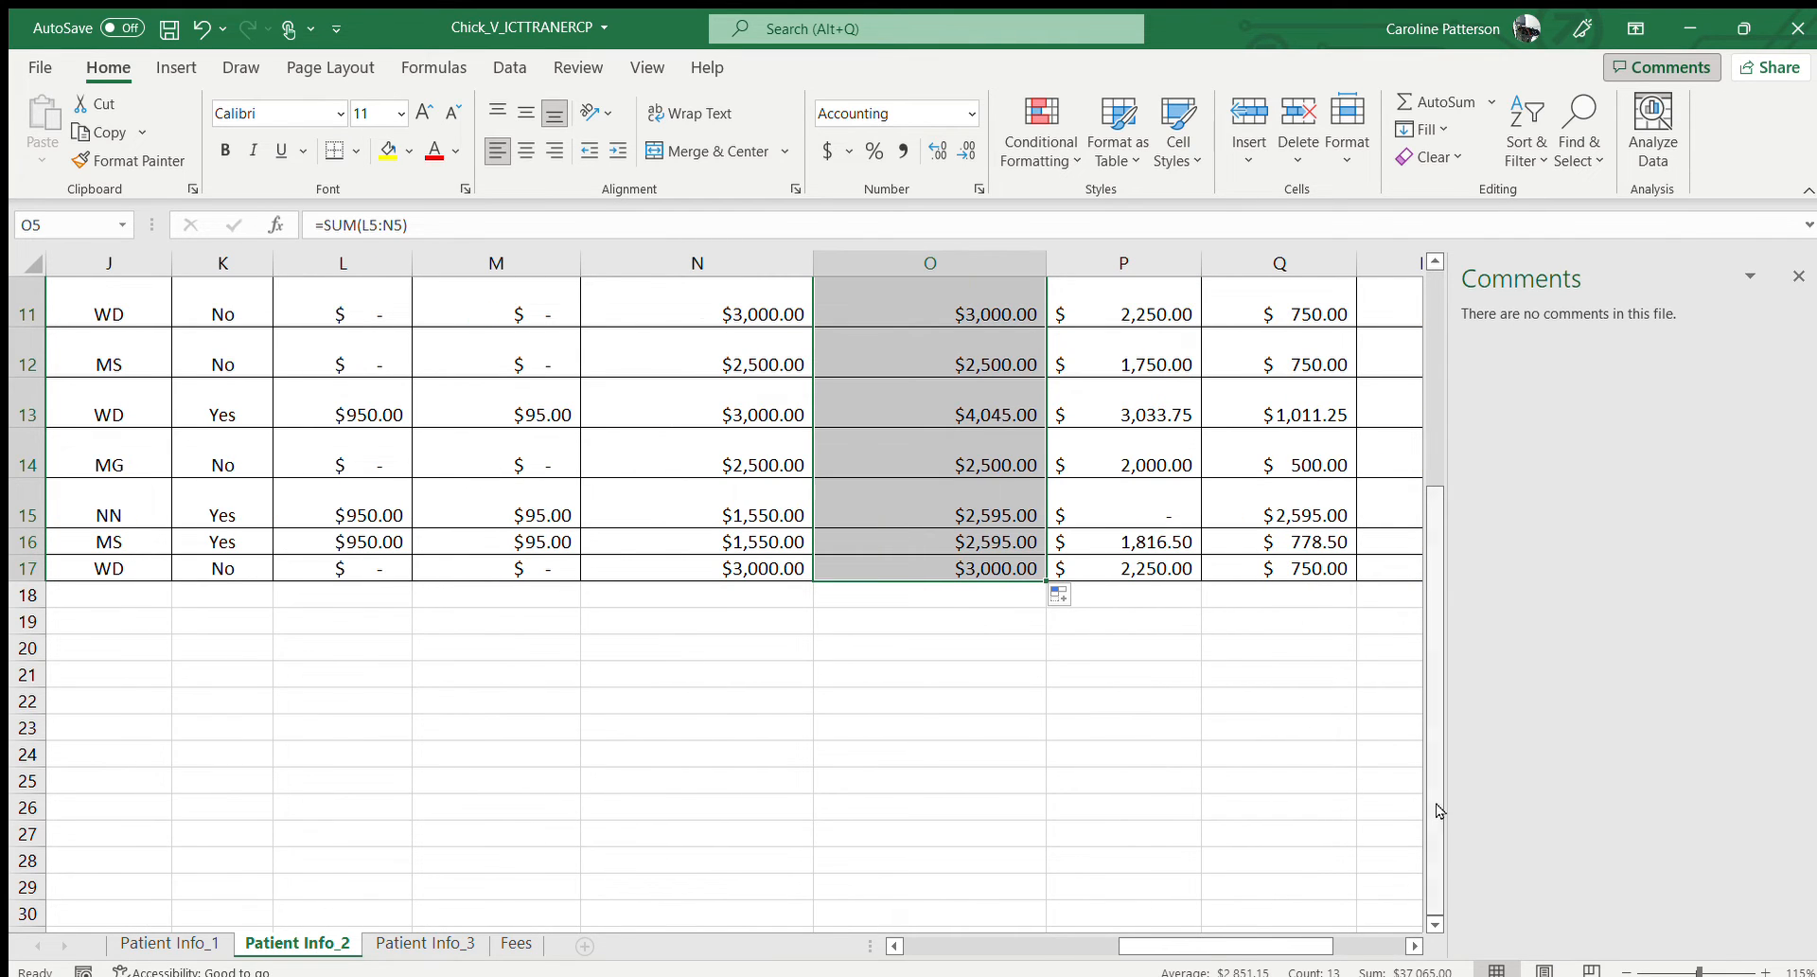
pyautogui.moveTo(1439, 811); pyautogui.dragTo(1419, 648)
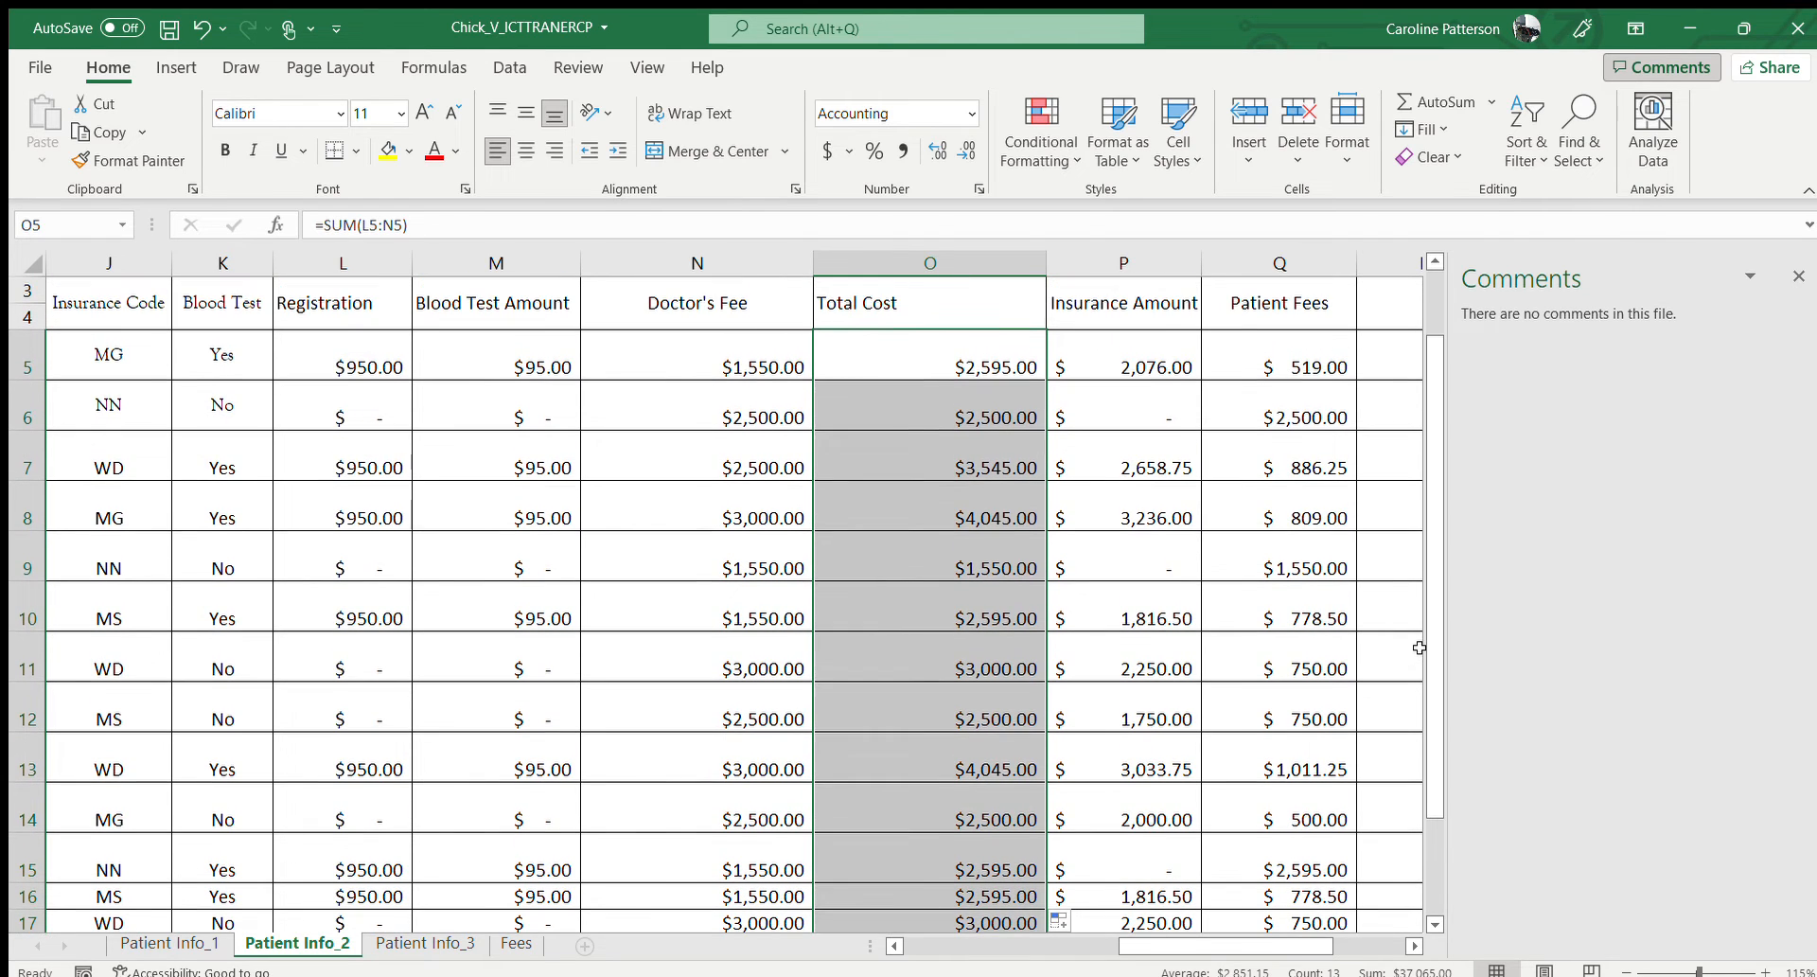
pyautogui.click(1157, 370)
pyautogui.doubleClick(1157, 370)
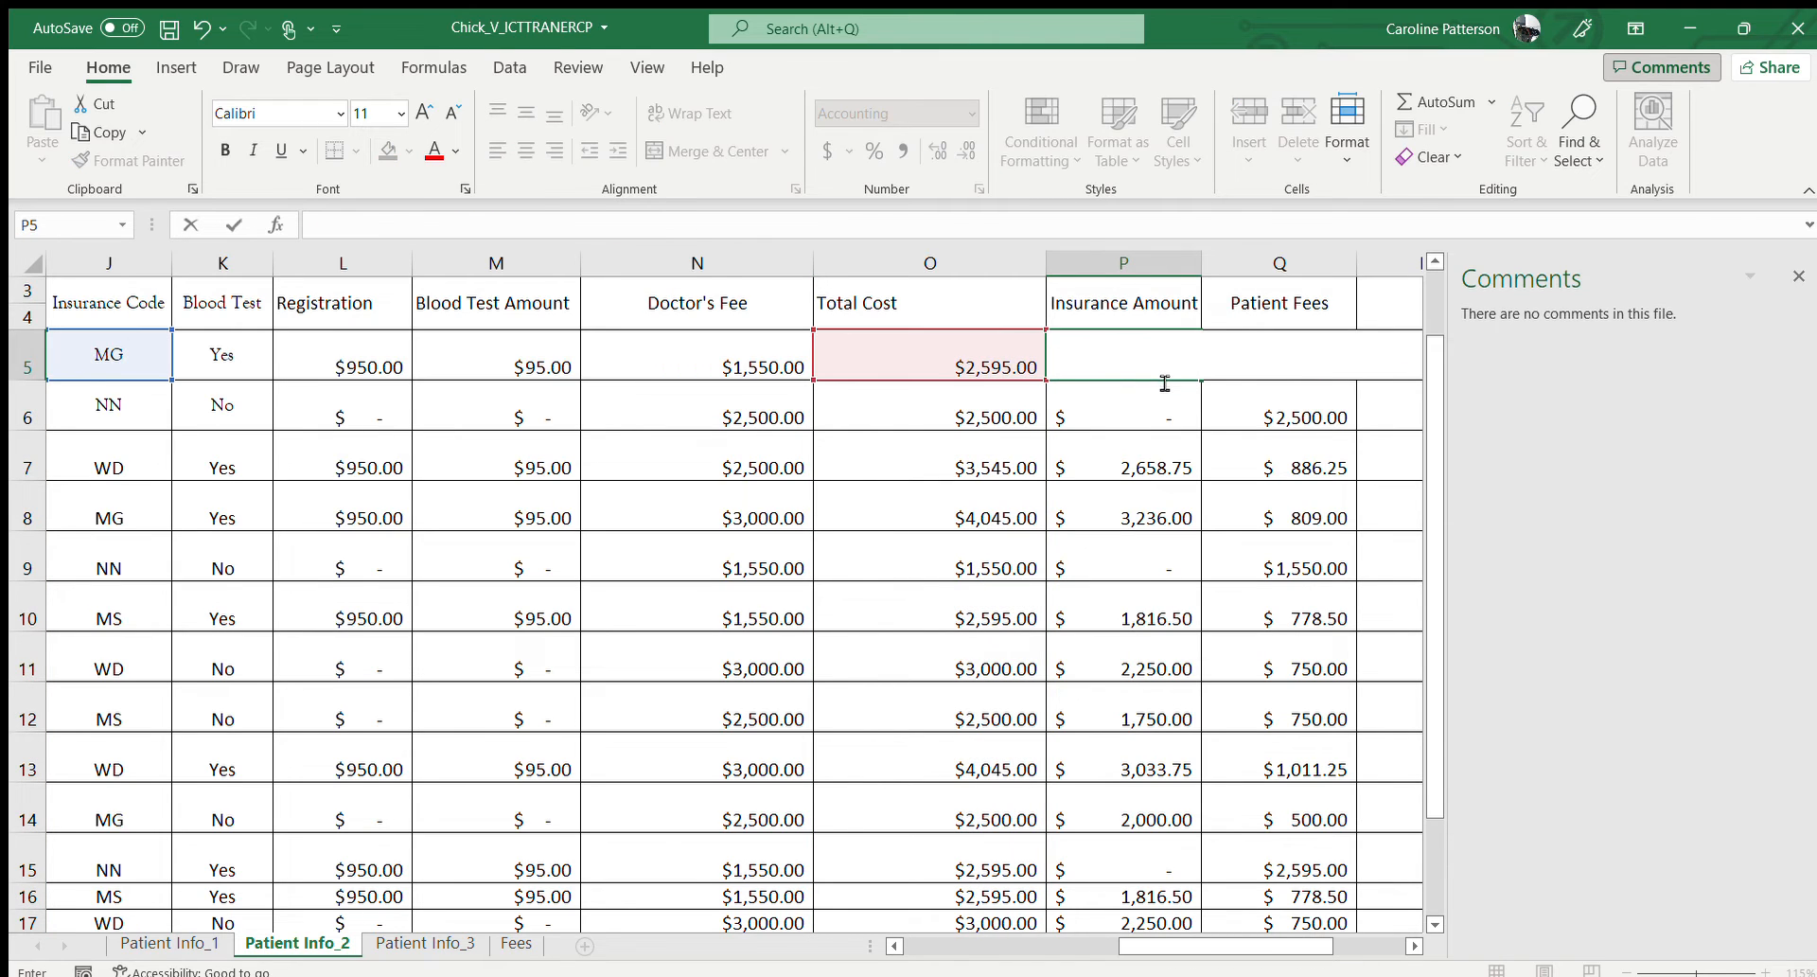
pyautogui.click(1159, 419)
pyautogui.doubleClick(1159, 419)
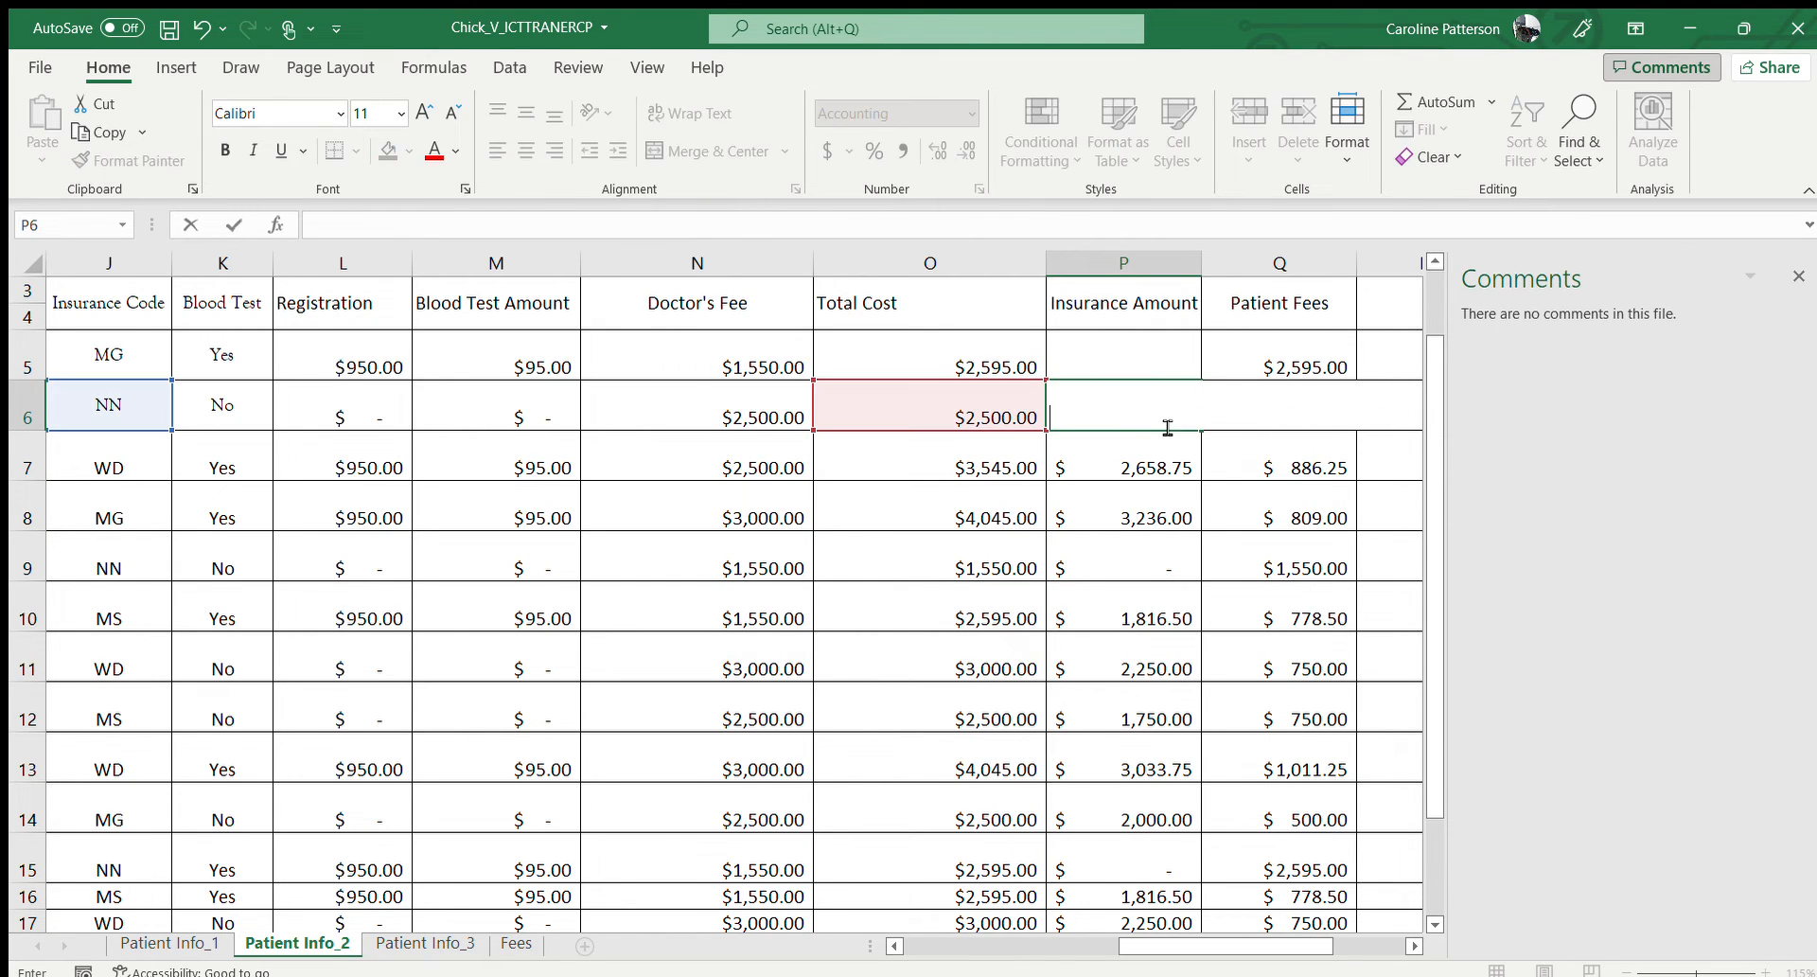
pyautogui.click(1162, 457)
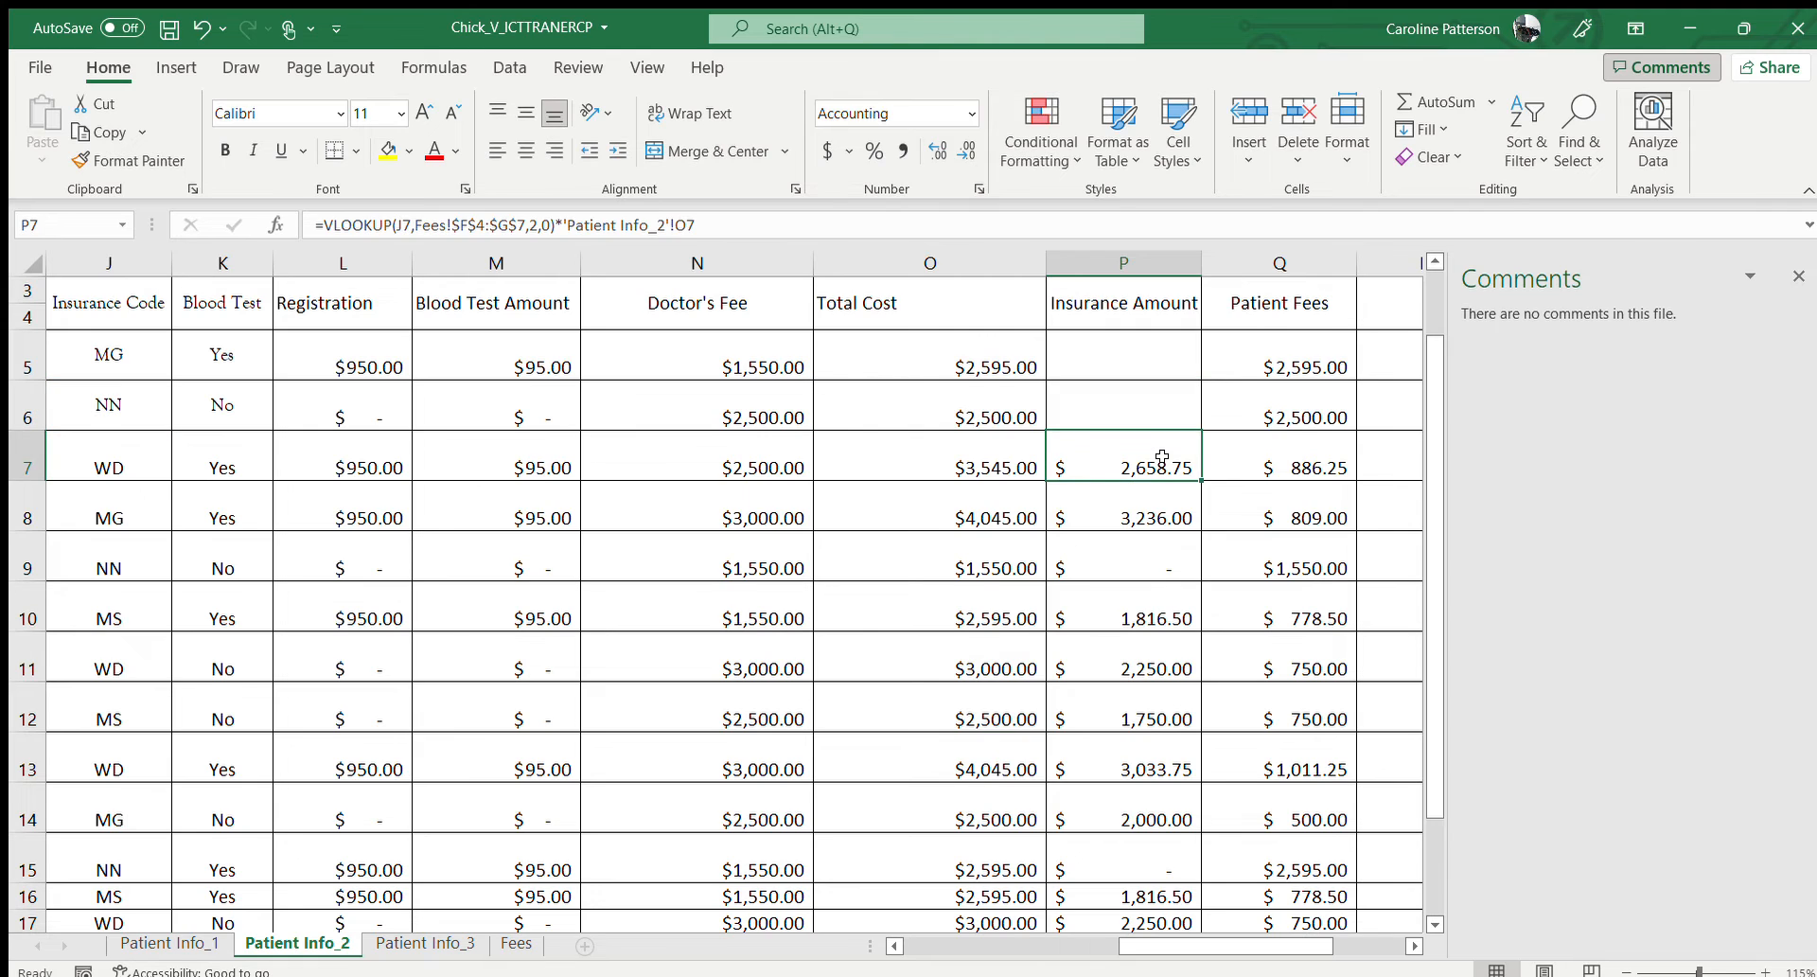
pyautogui.doubleClick(1162, 457)
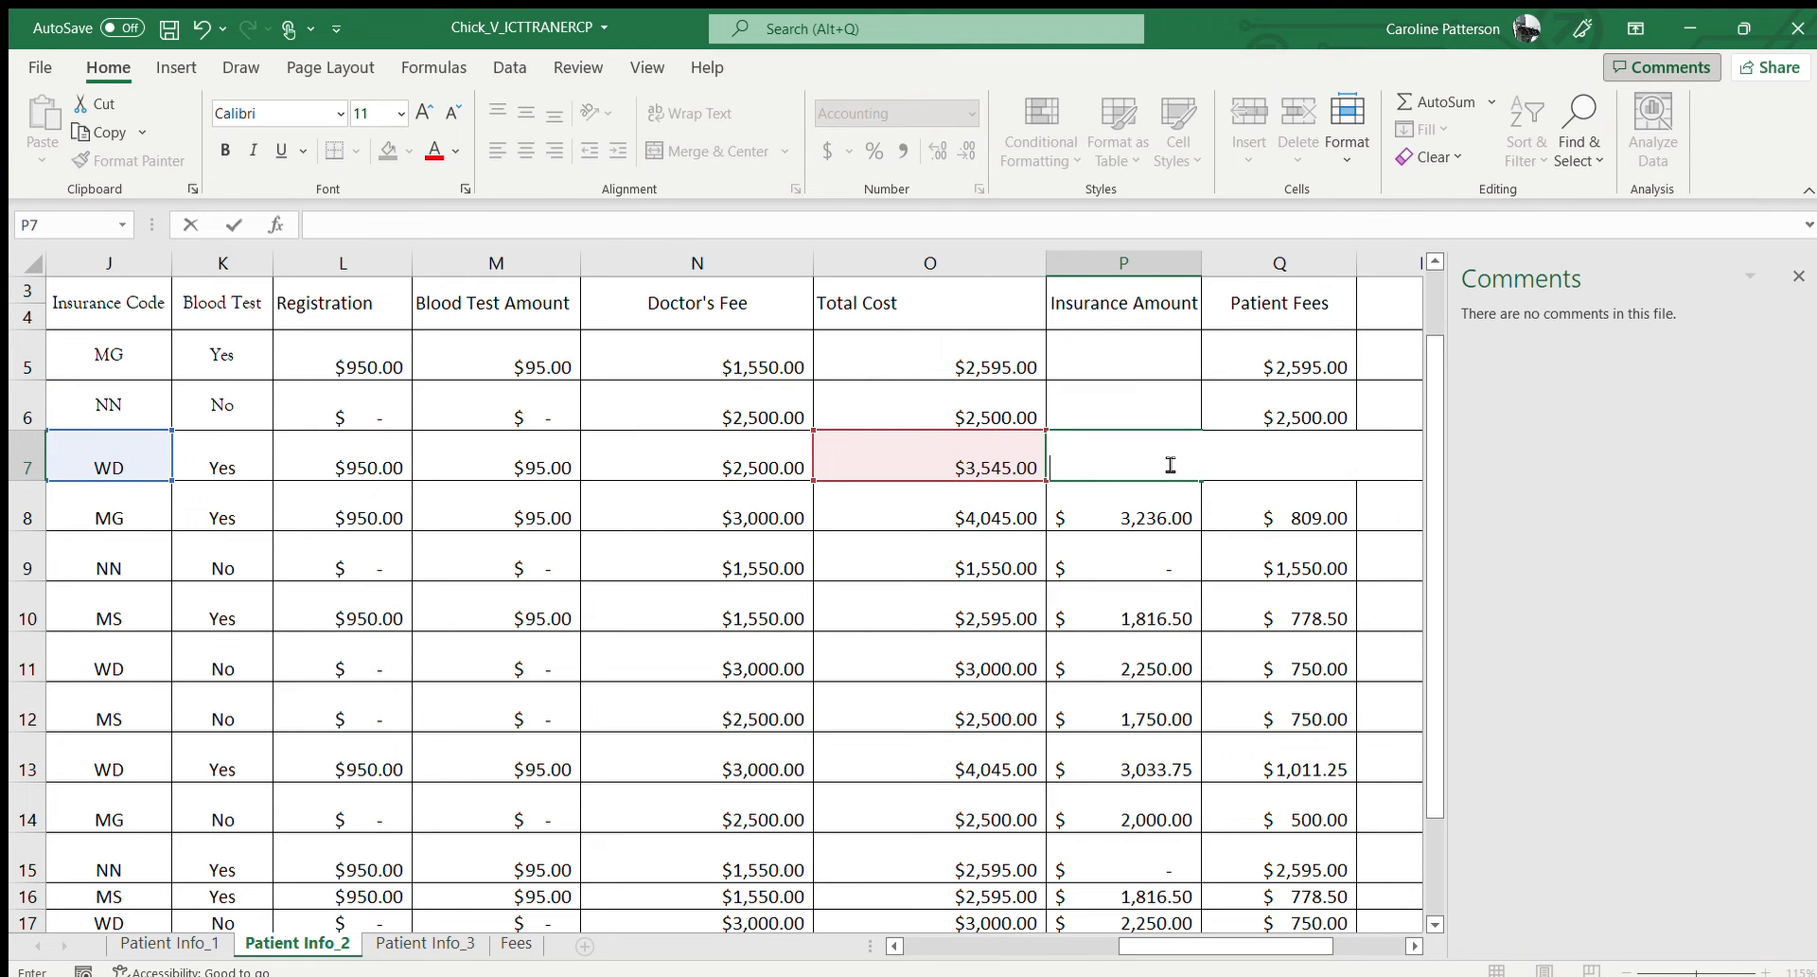
pyautogui.click(1163, 519)
pyautogui.doubleClick(1163, 518)
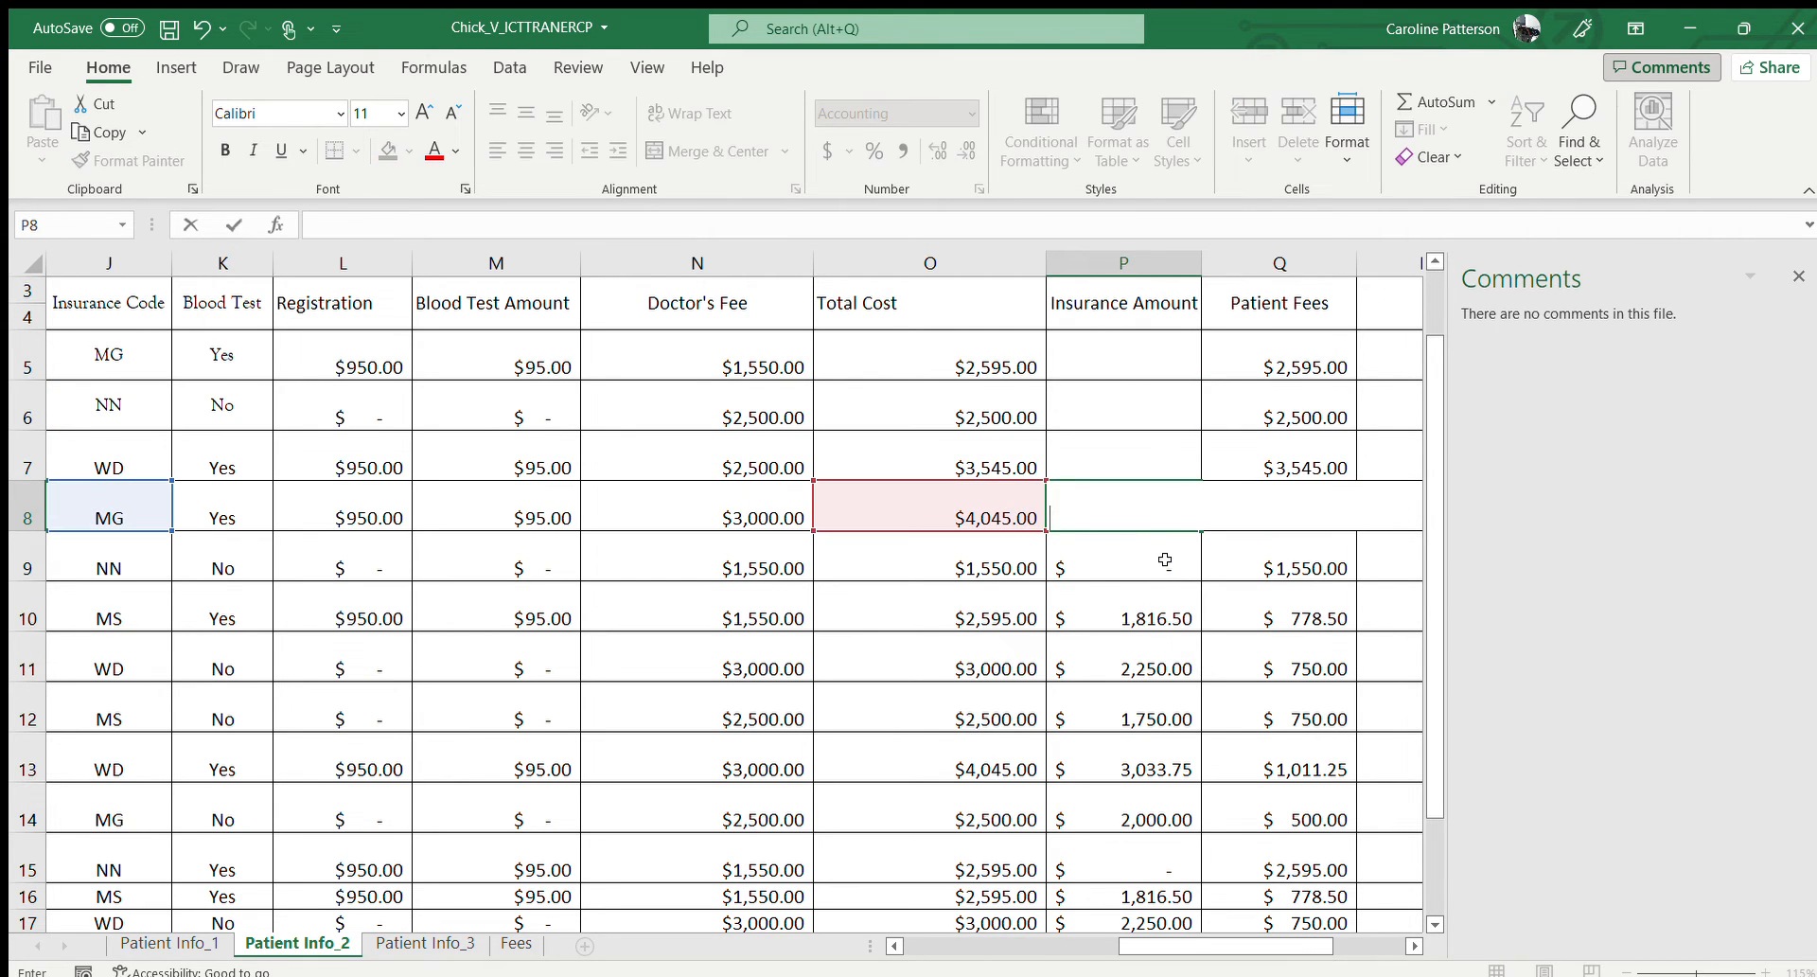
pyautogui.click(1165, 560)
pyautogui.doubleClick(1165, 560)
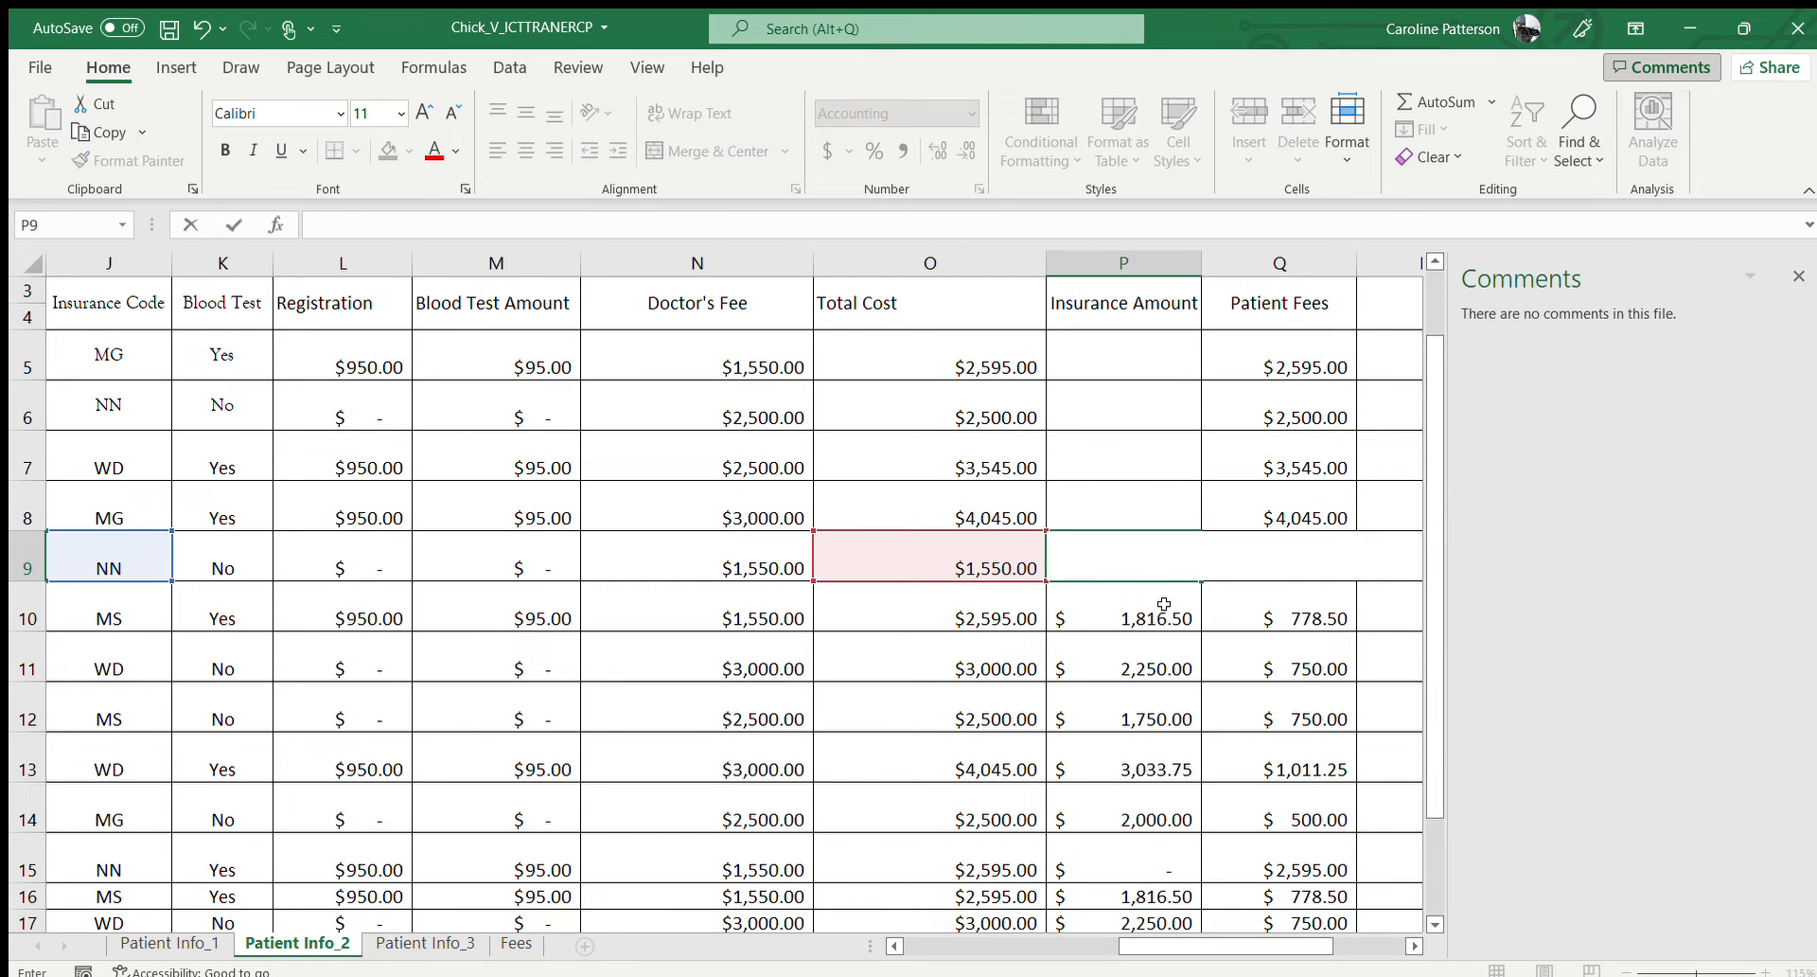
pyautogui.click(1164, 606)
pyautogui.doubleClick(1166, 611)
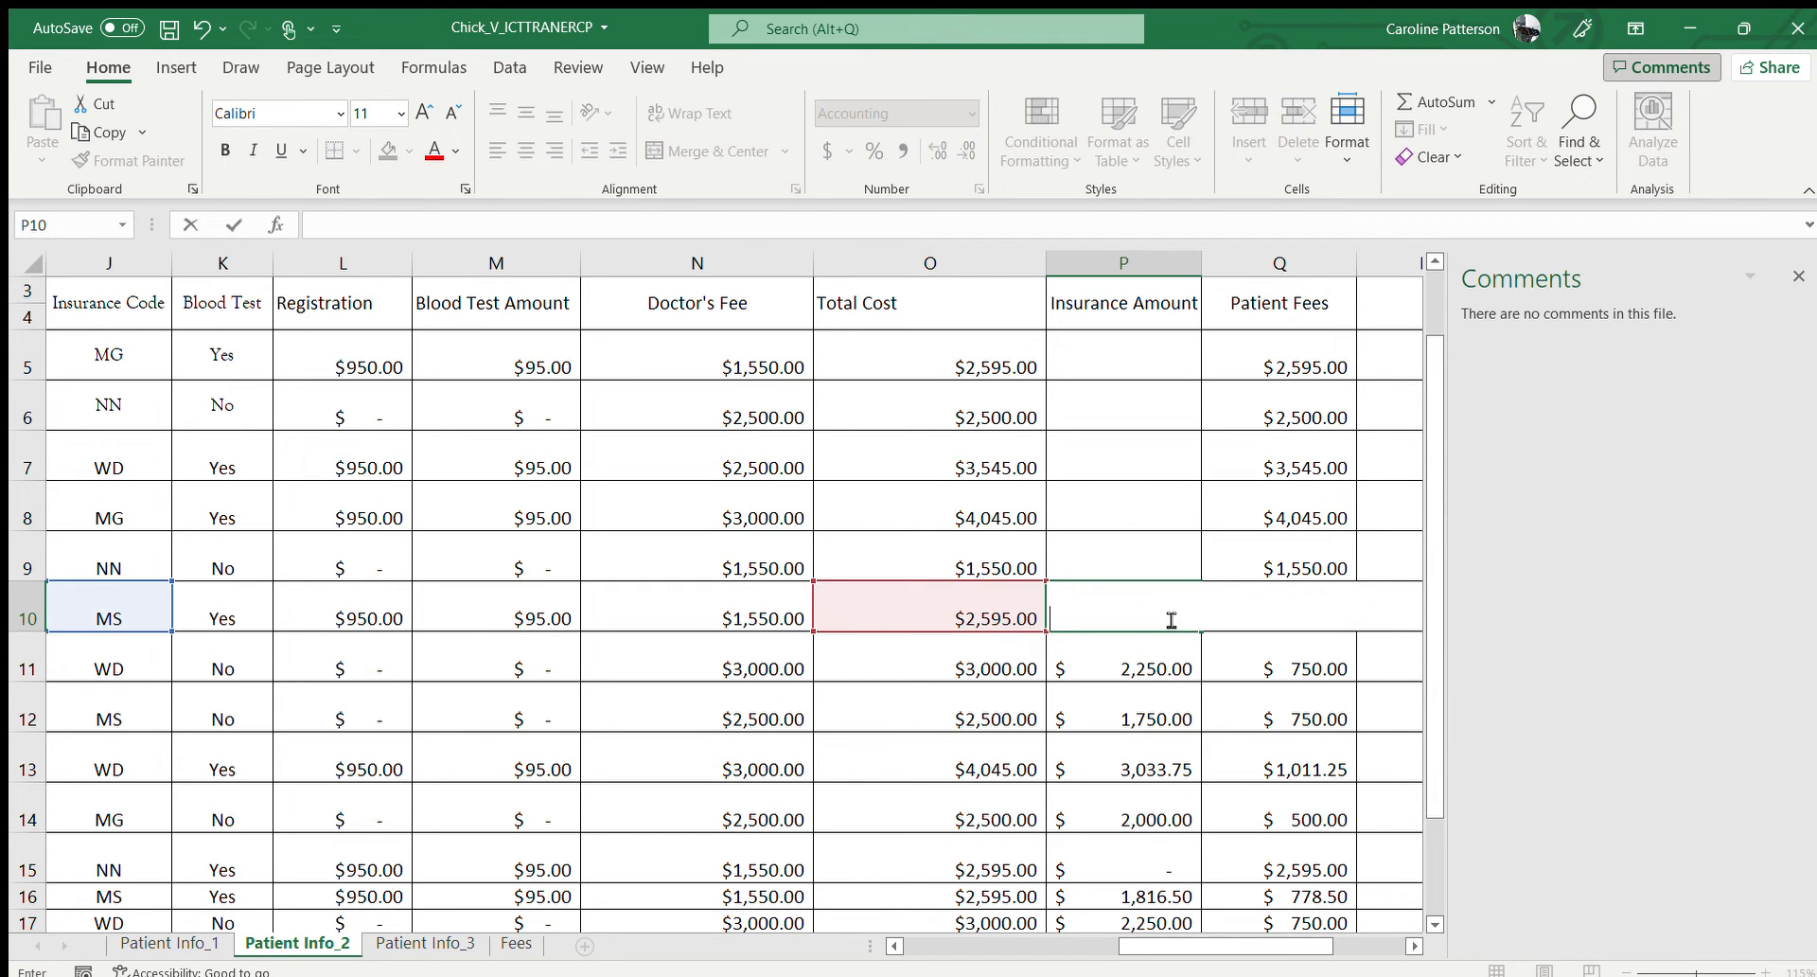
pyautogui.click(1166, 667)
pyautogui.doubleClick(1174, 674)
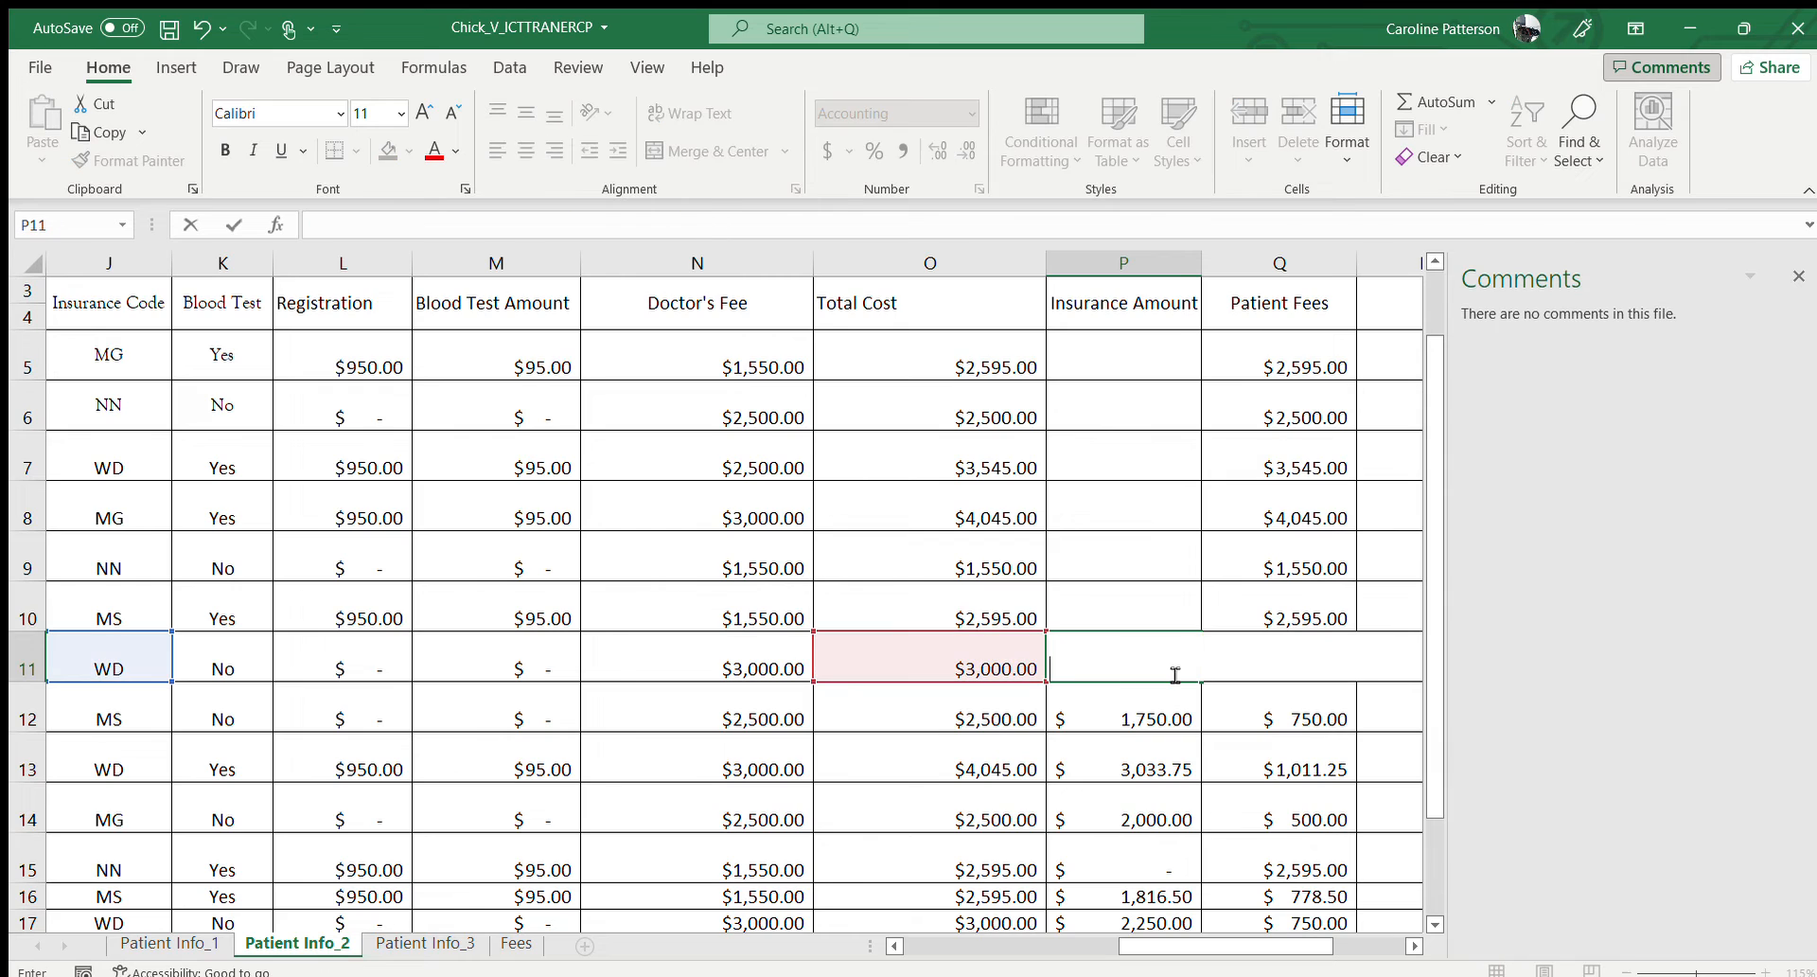
pyautogui.click(1166, 719)
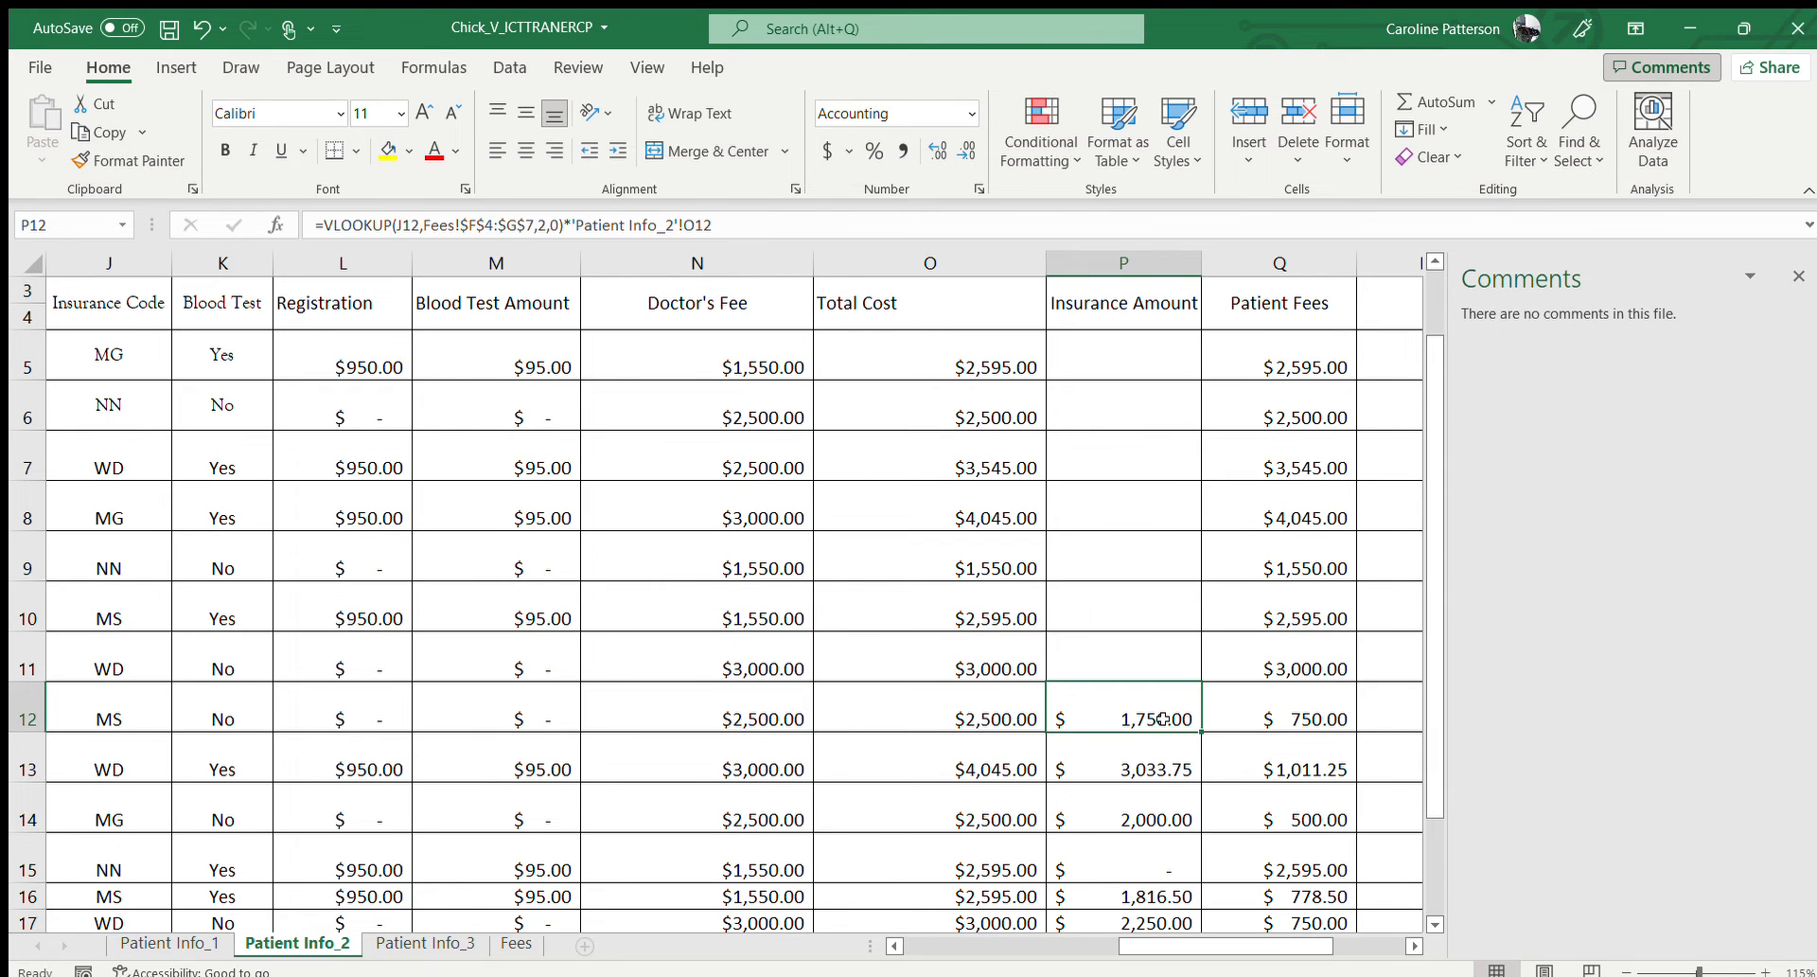
pyautogui.doubleClick(1172, 726)
pyautogui.click(1159, 770)
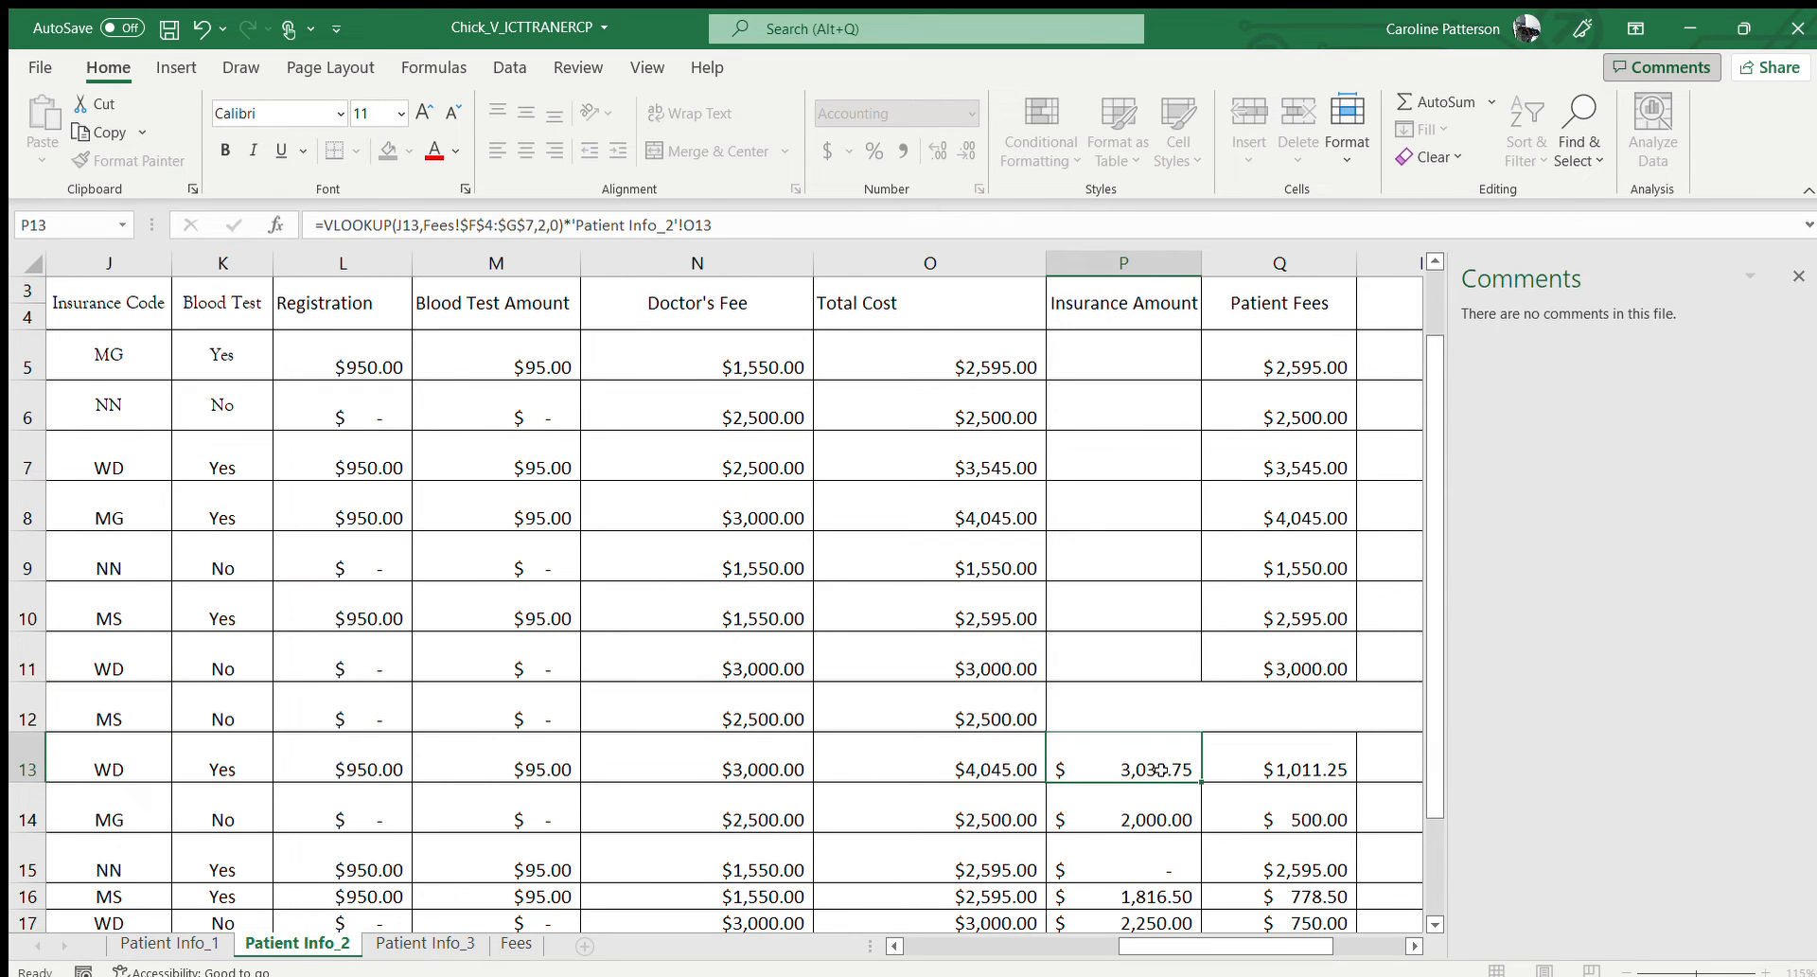
pyautogui.doubleClick(1159, 769)
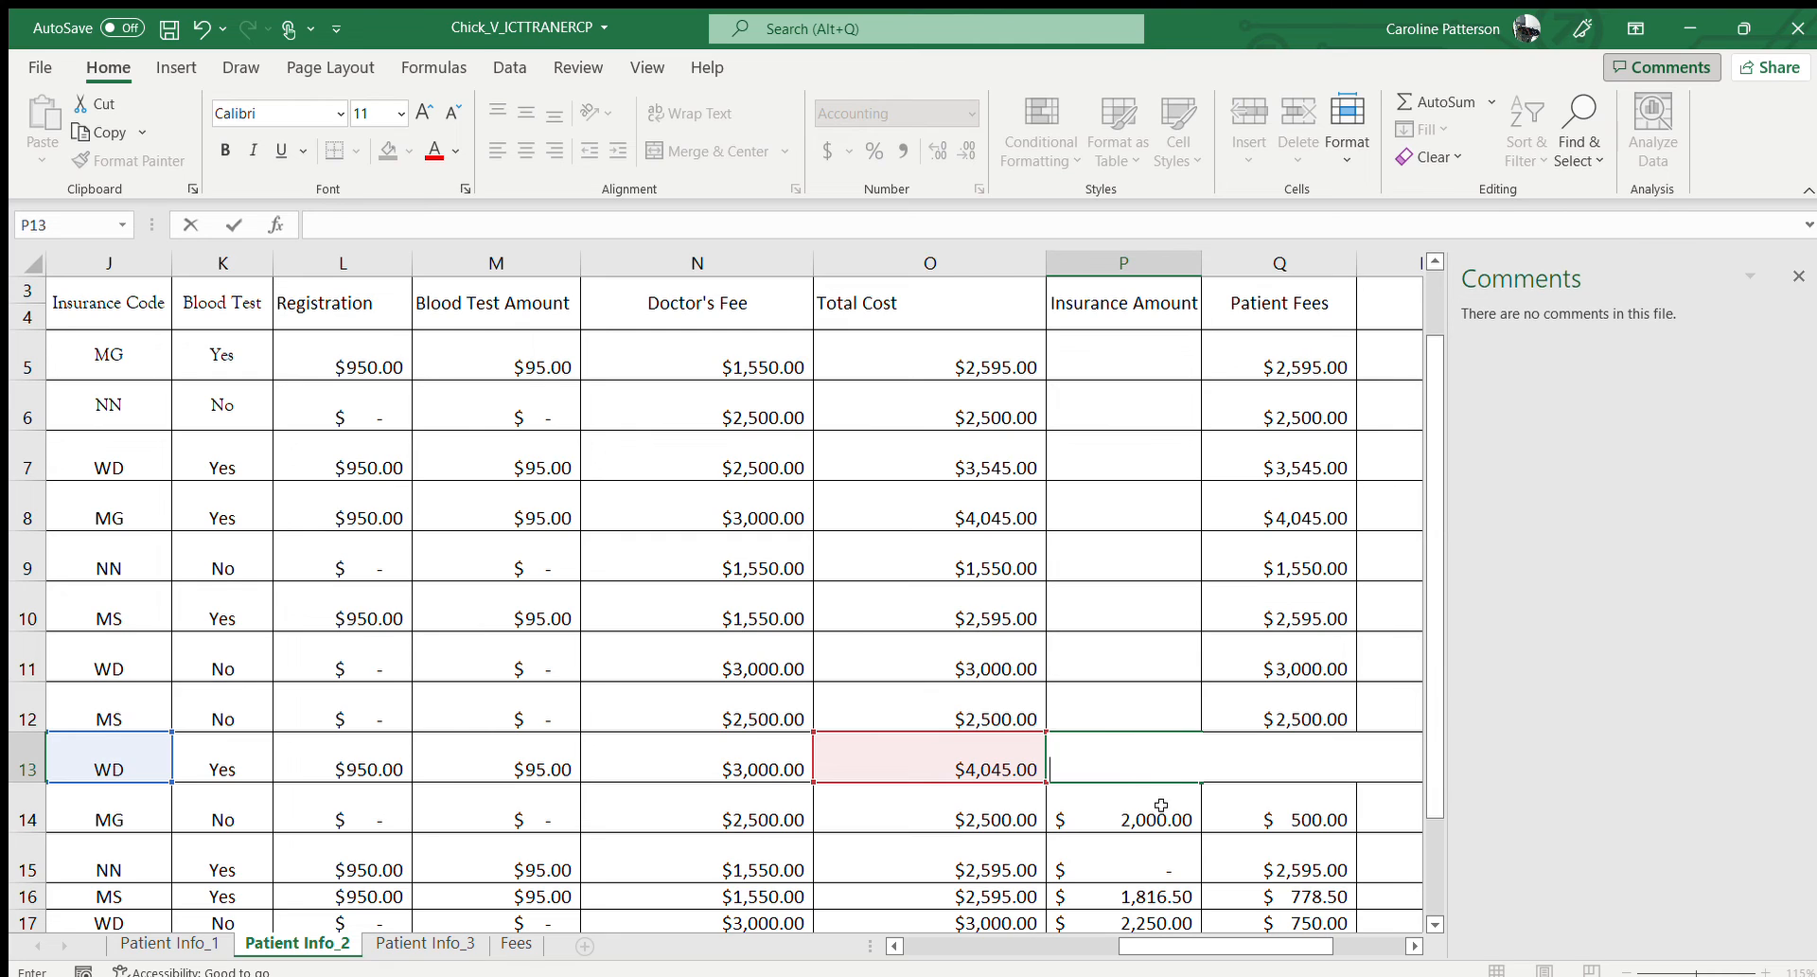
pyautogui.click(1159, 821)
pyautogui.doubleClick(1160, 821)
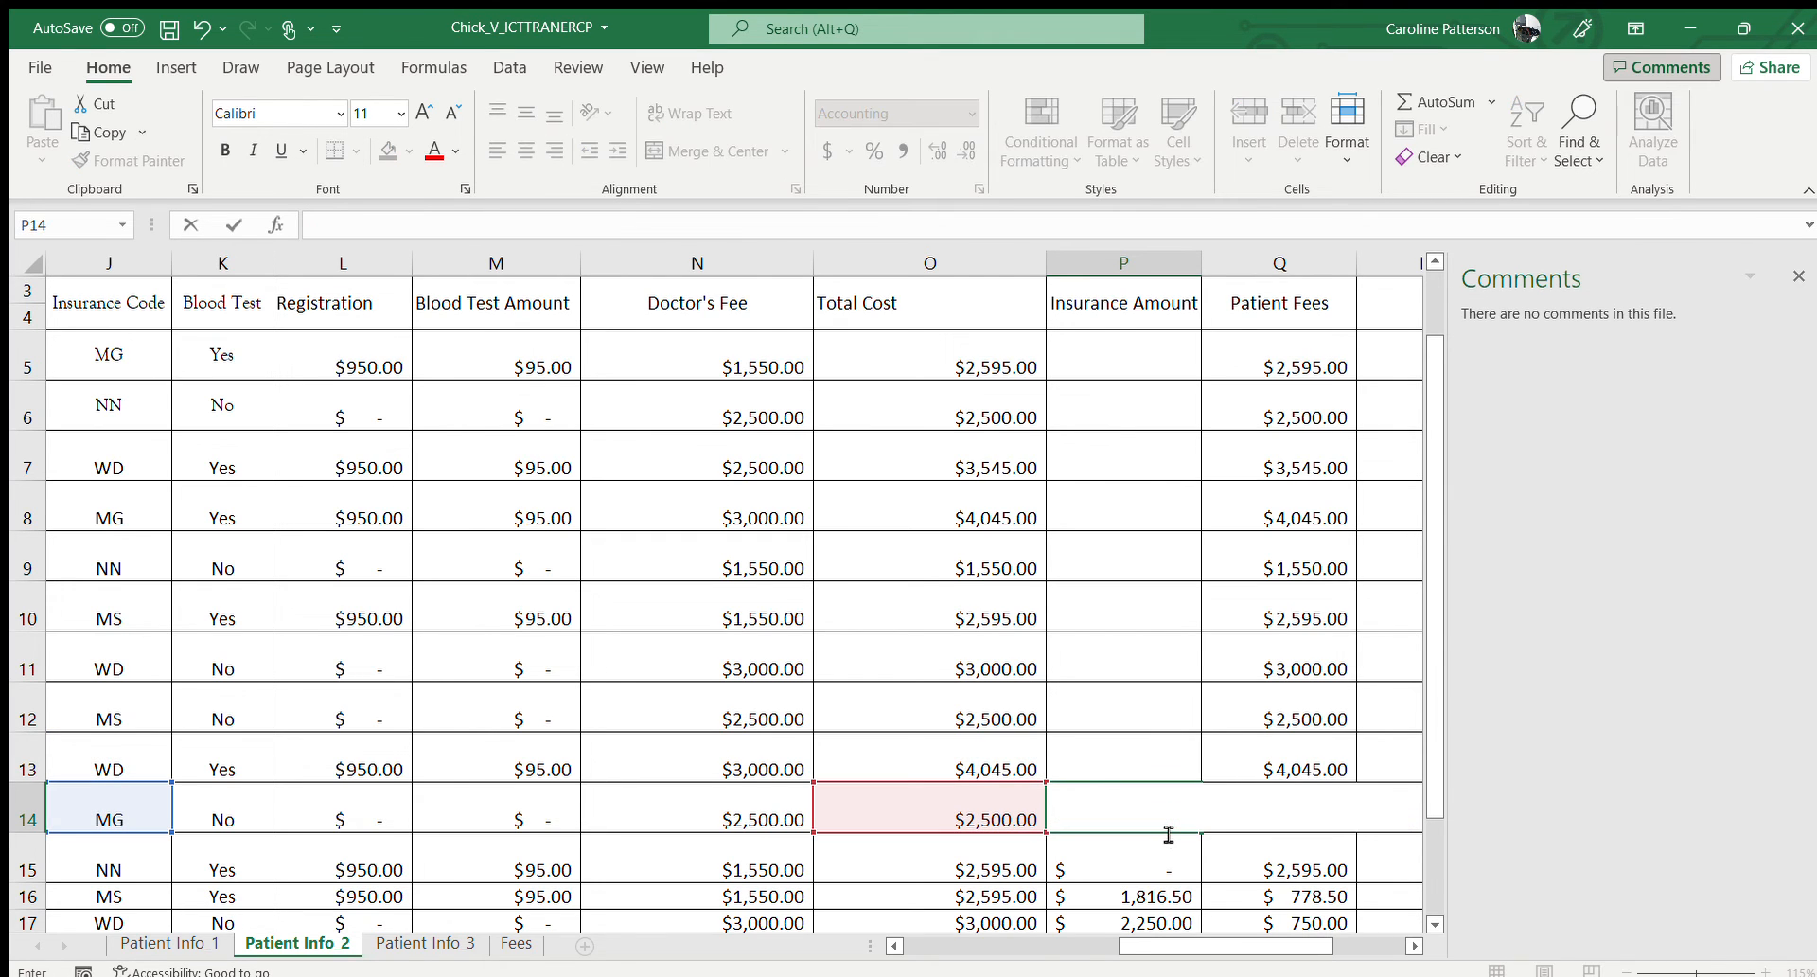
pyautogui.click(1161, 860)
pyautogui.doubleClick(1160, 859)
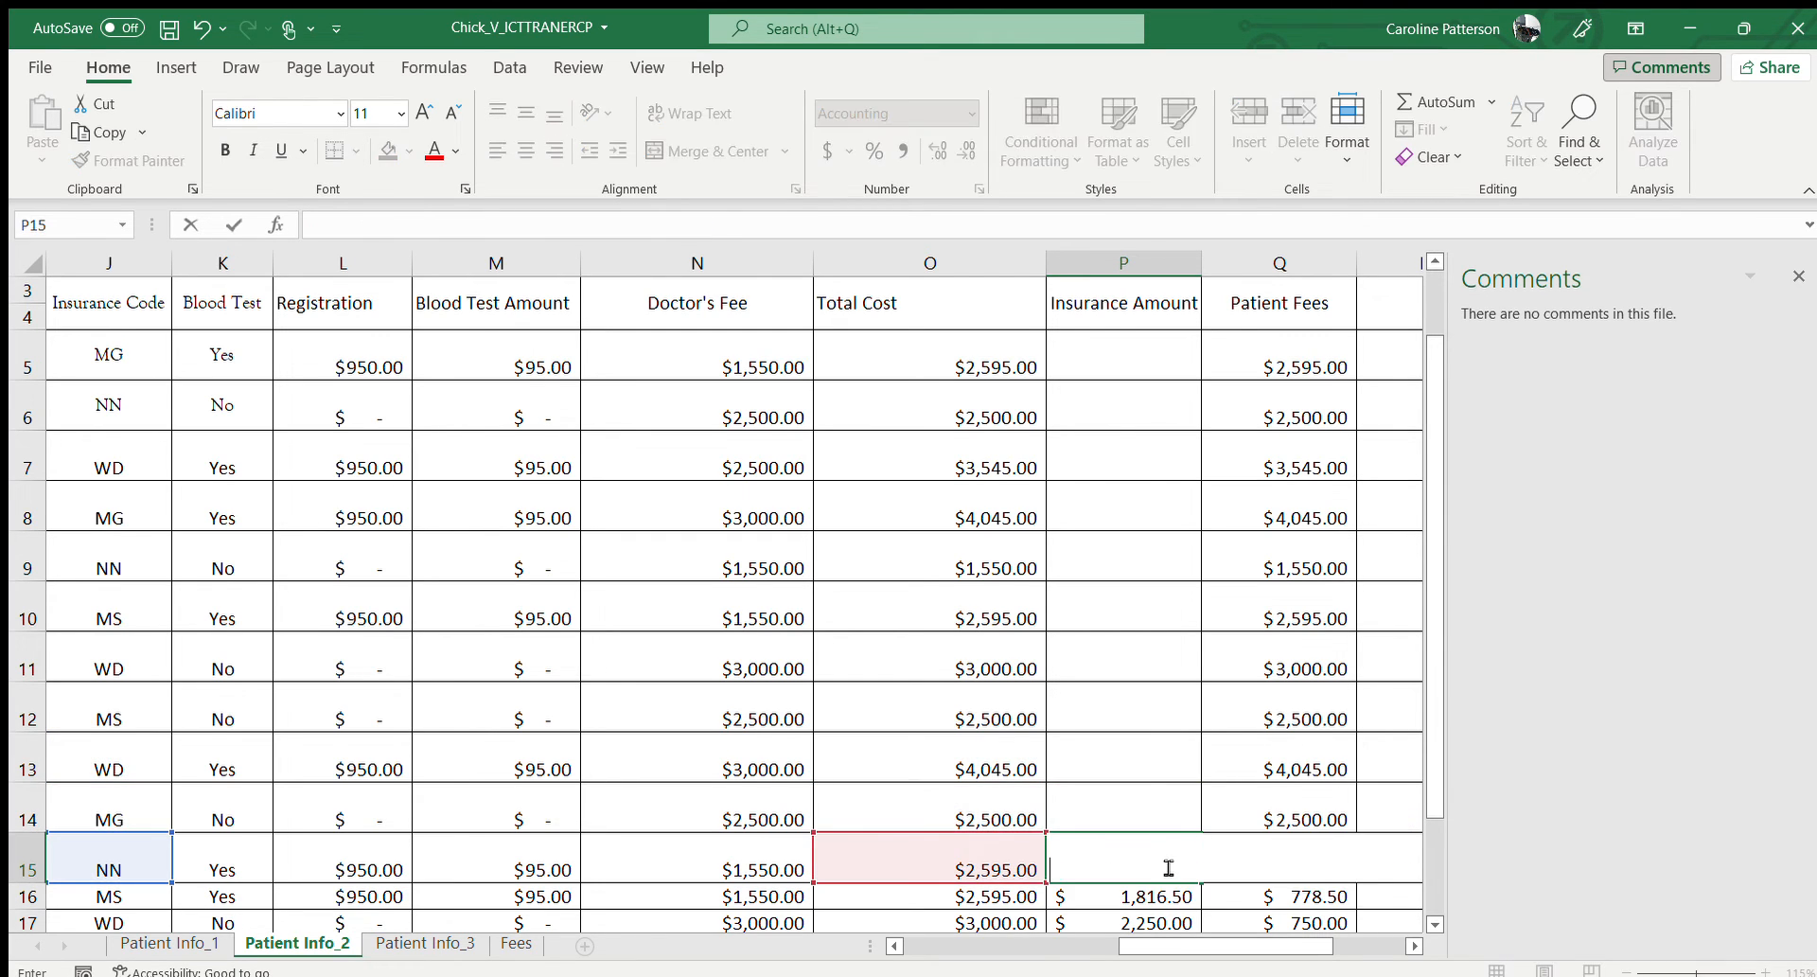
pyautogui.click(1161, 896)
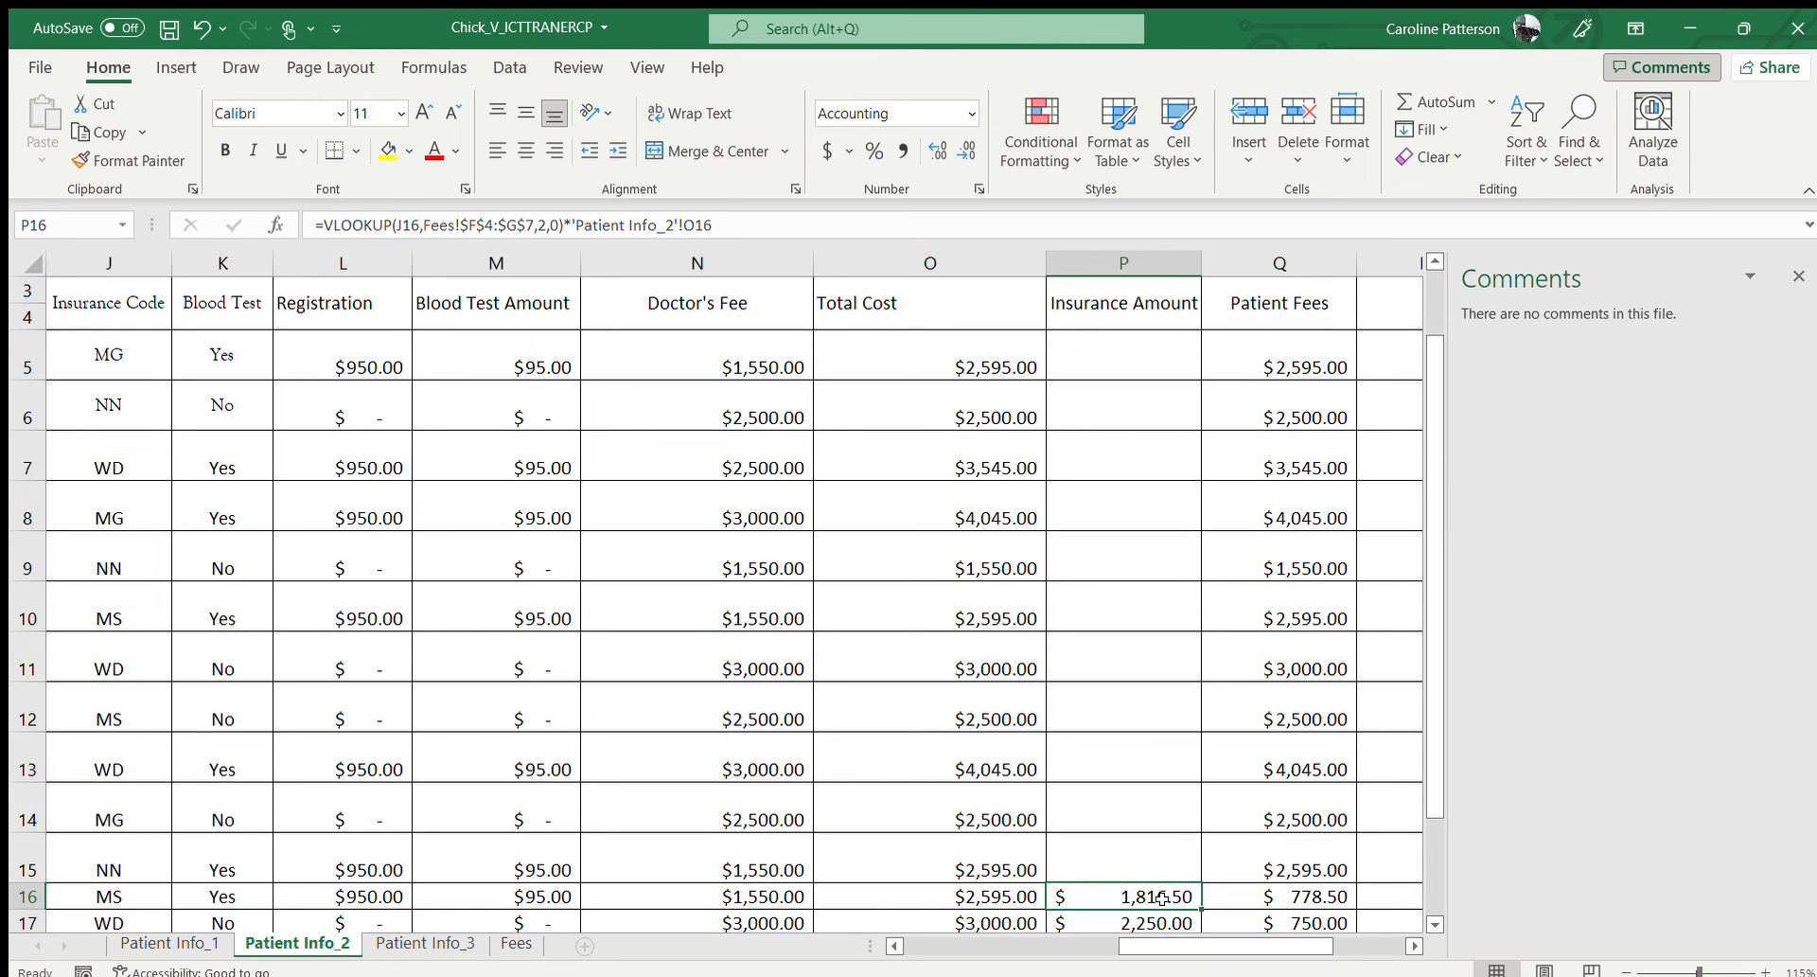
pyautogui.doubleClick(1171, 905)
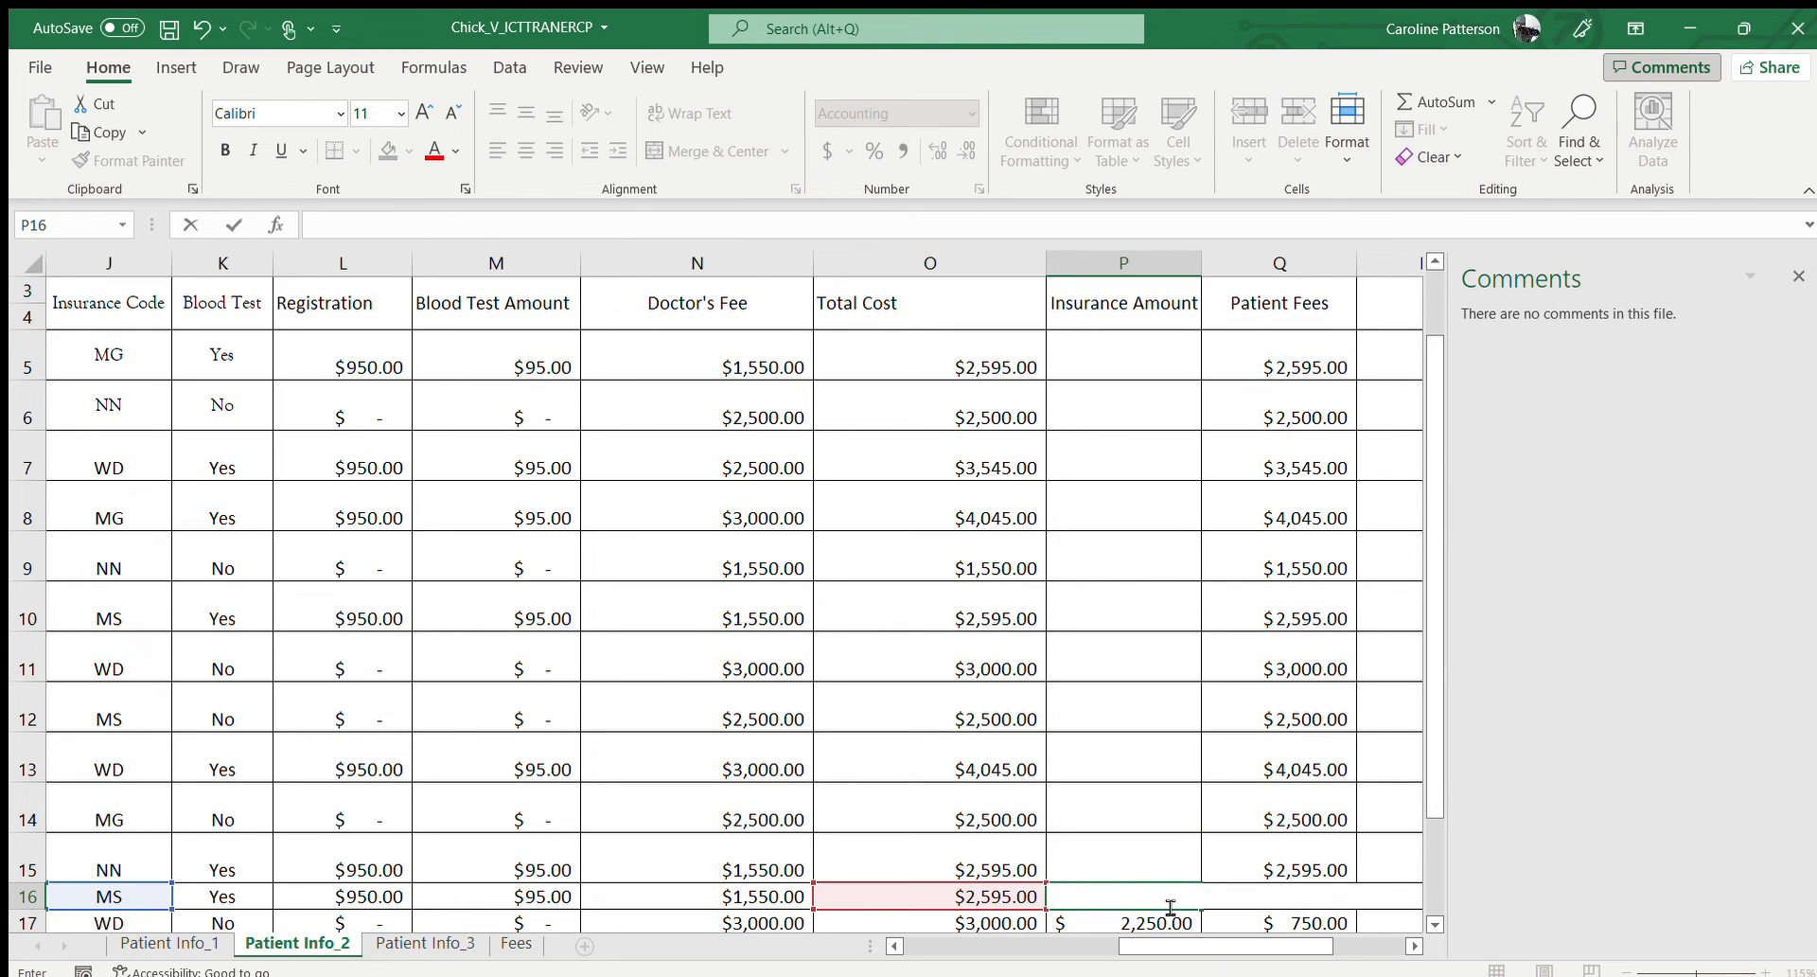
pyautogui.hscroll(1, 1170, 908)
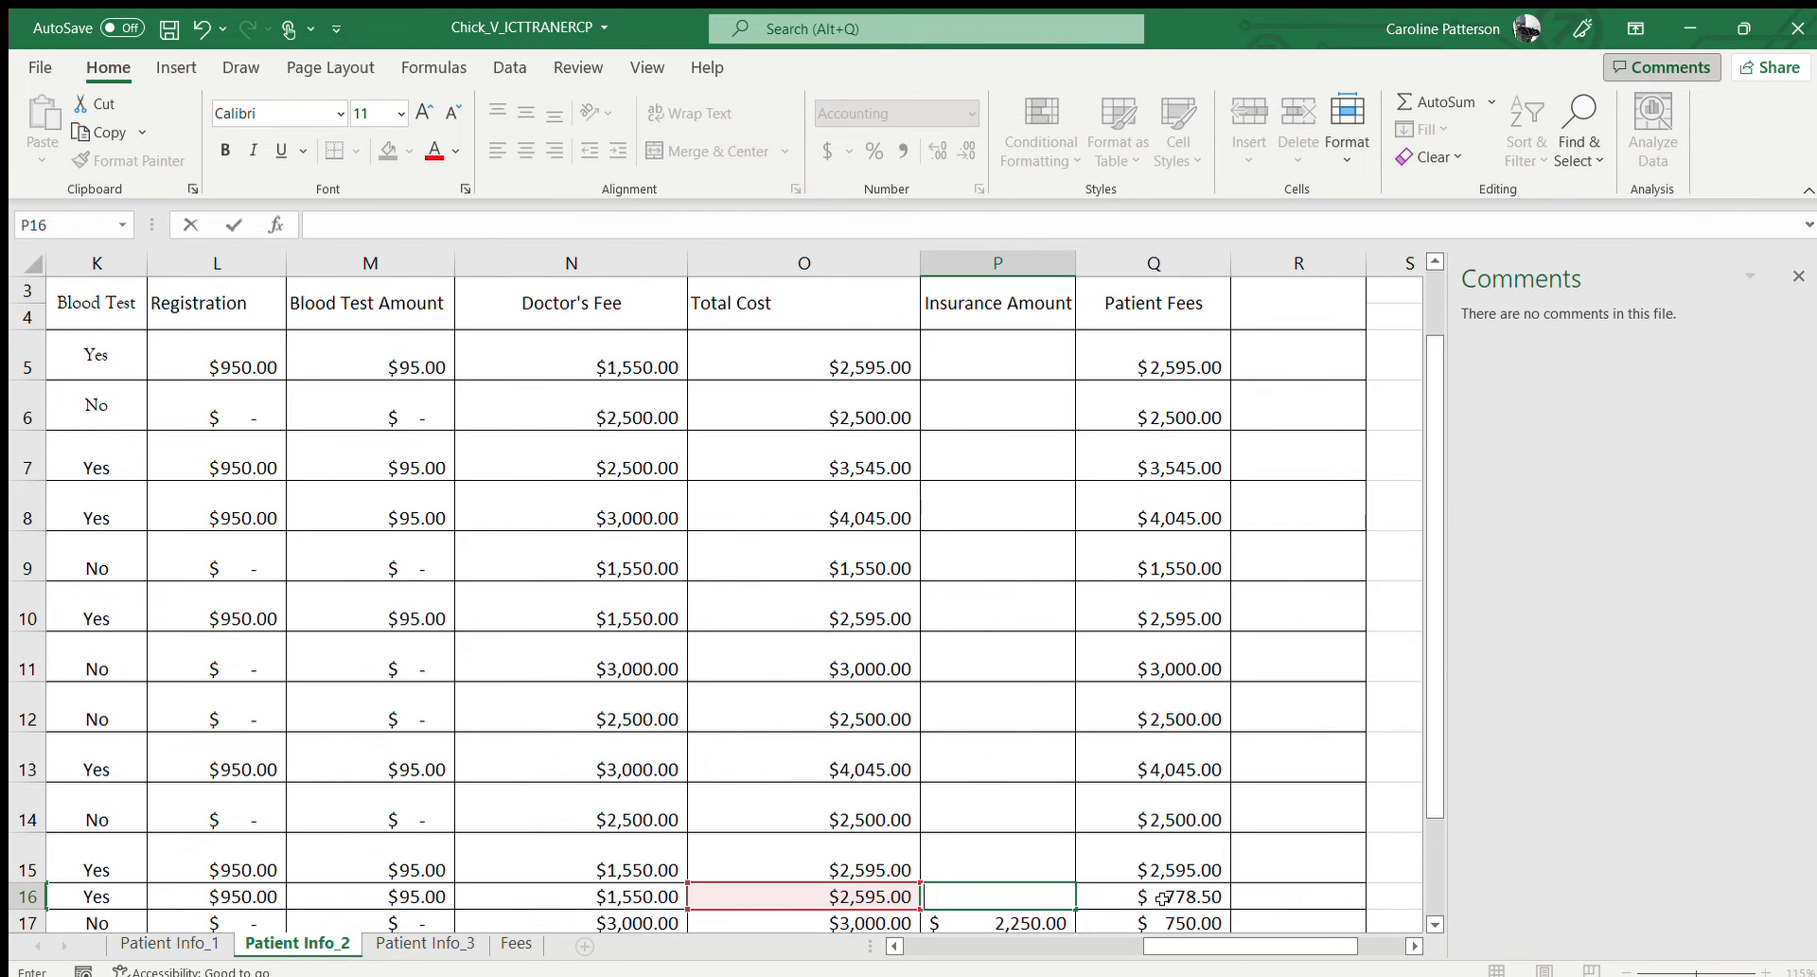
pyautogui.click(1057, 918)
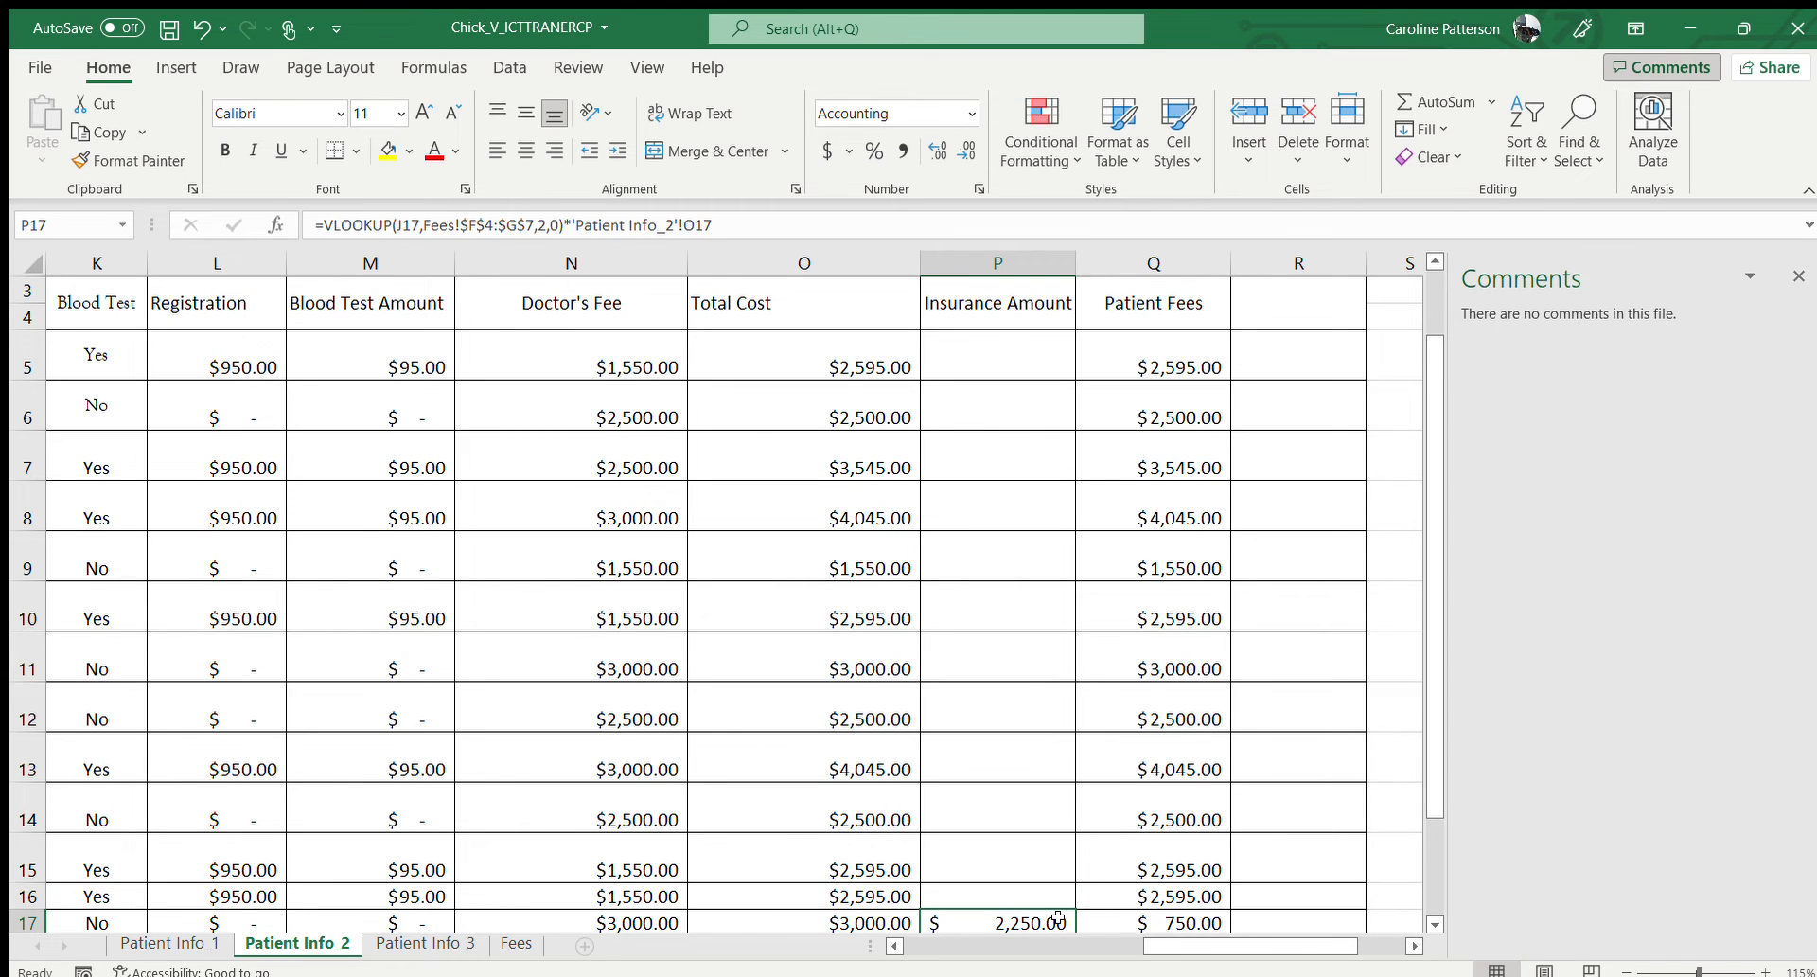
pyautogui.doubleClick(1057, 918)
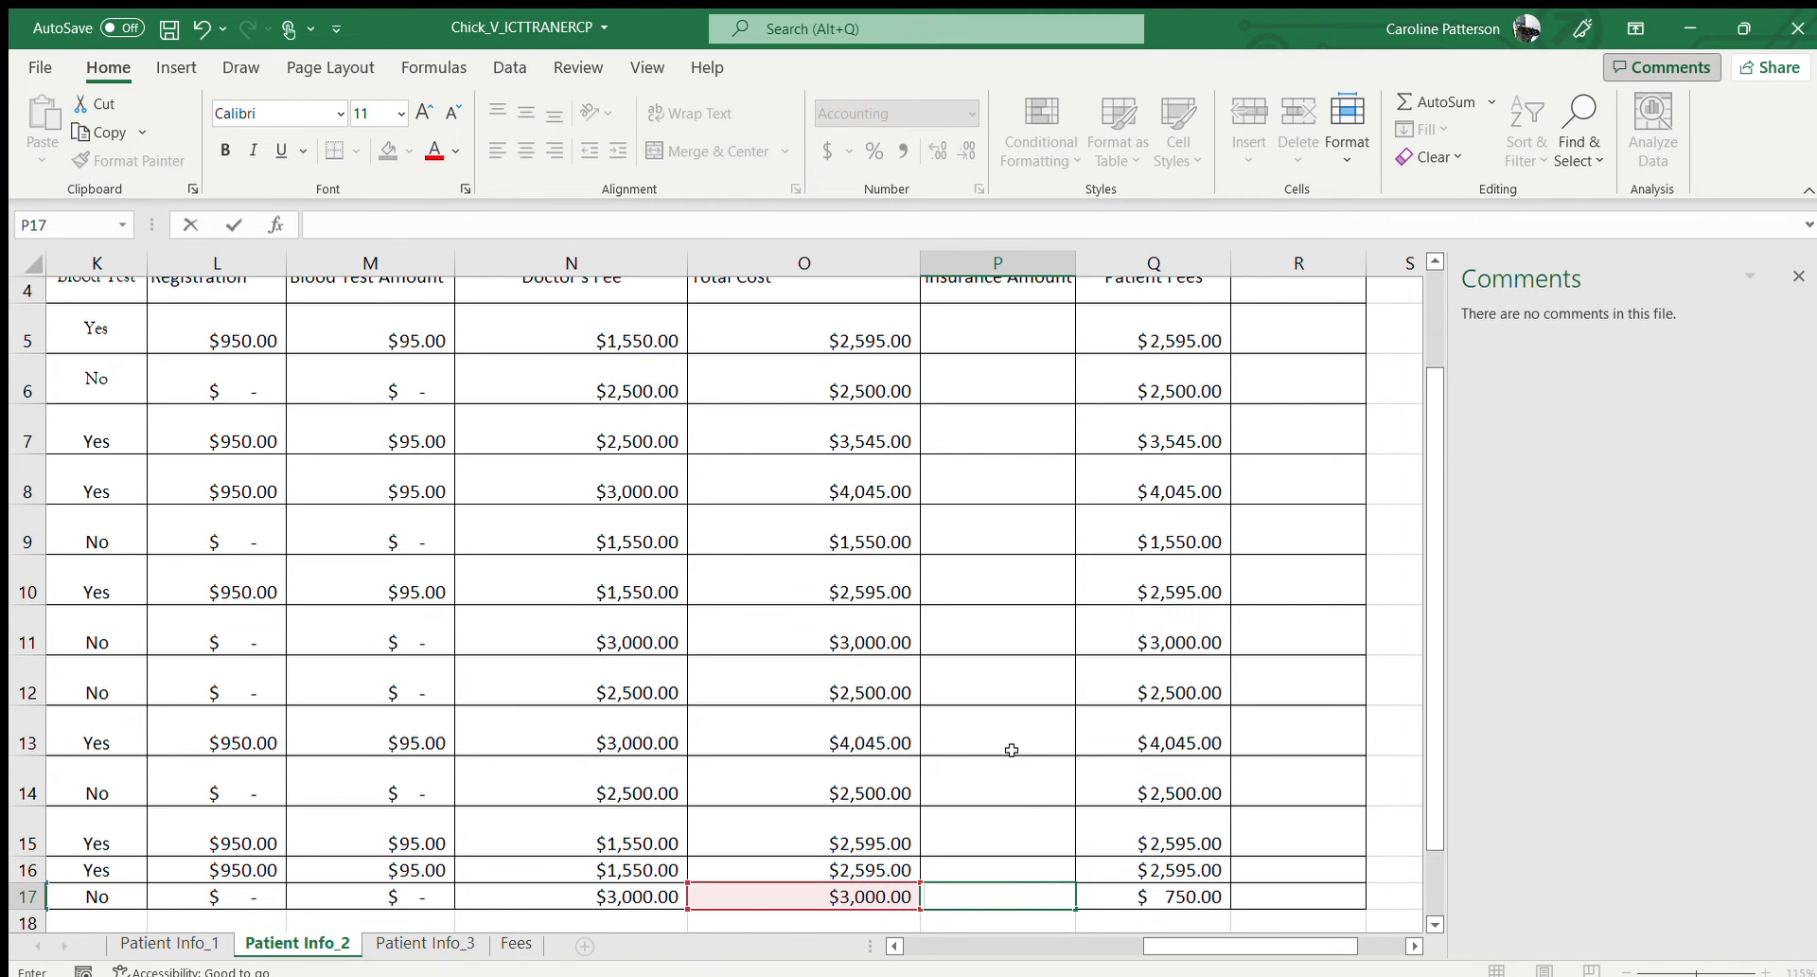
# - Start a VLOOKUP formula in P5 under Insurance Amount, using the insurance code in J5 as the lookup value
pyautogui.scroll(2, 1012, 750)
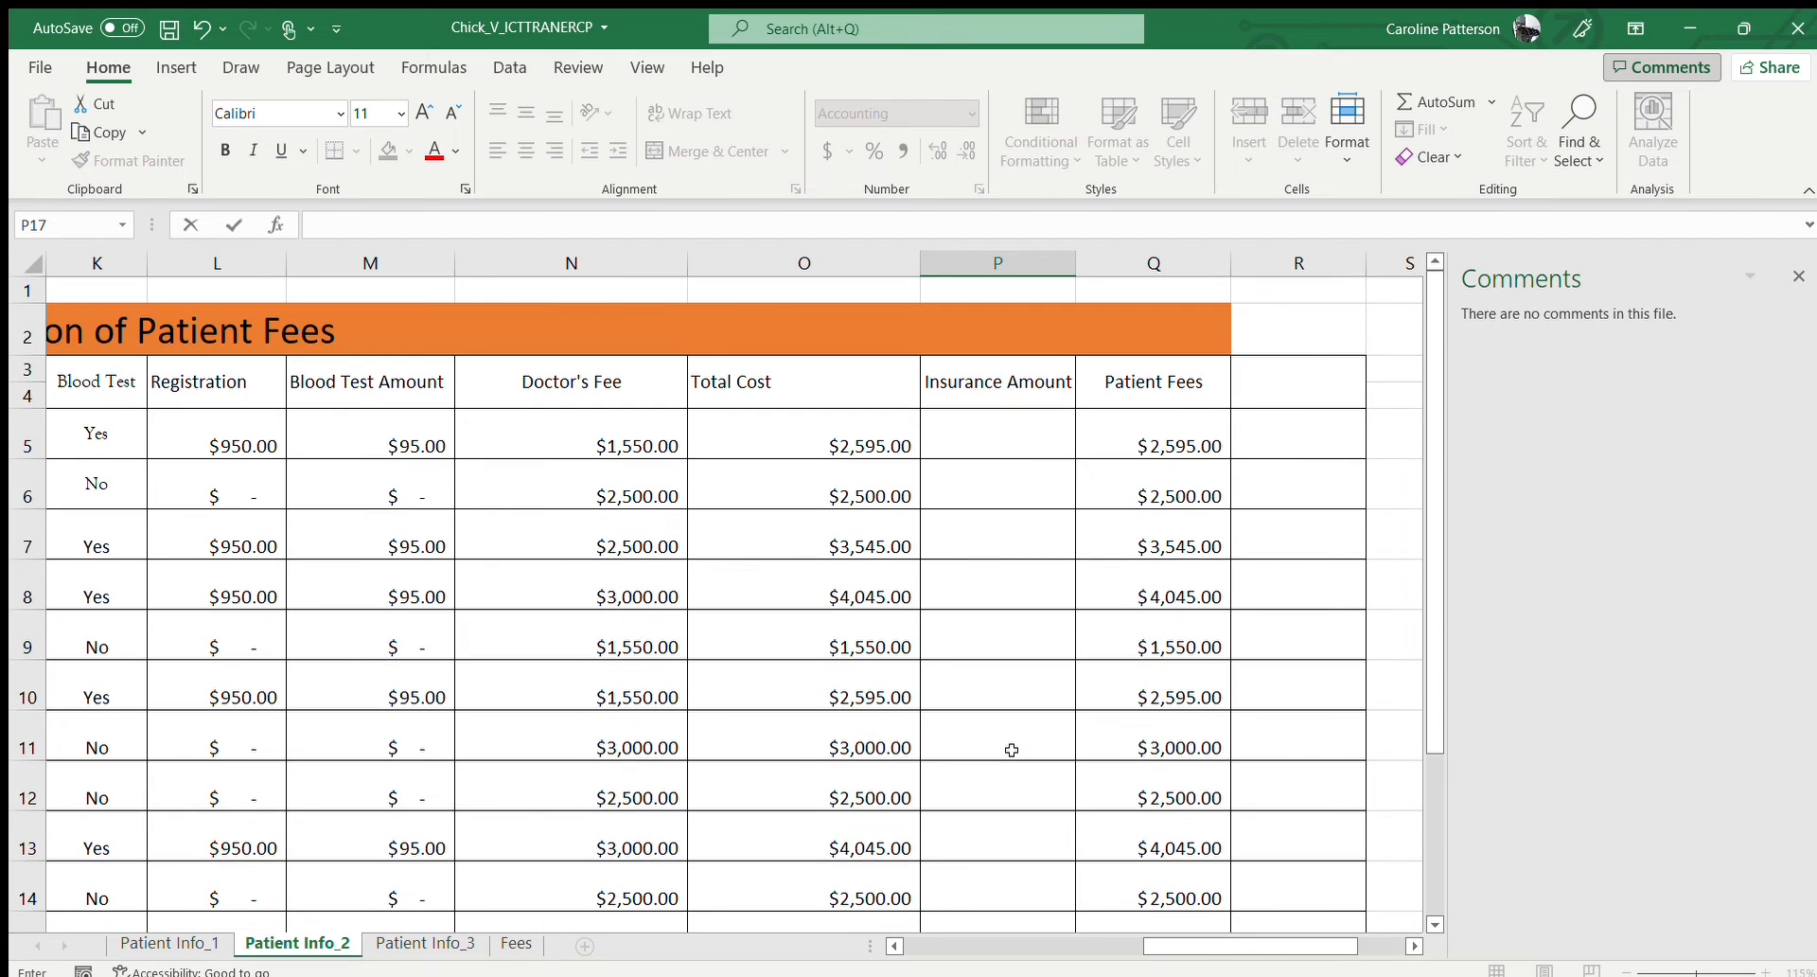
pyautogui.click(988, 441)
pyautogui.doubleClick(996, 449)
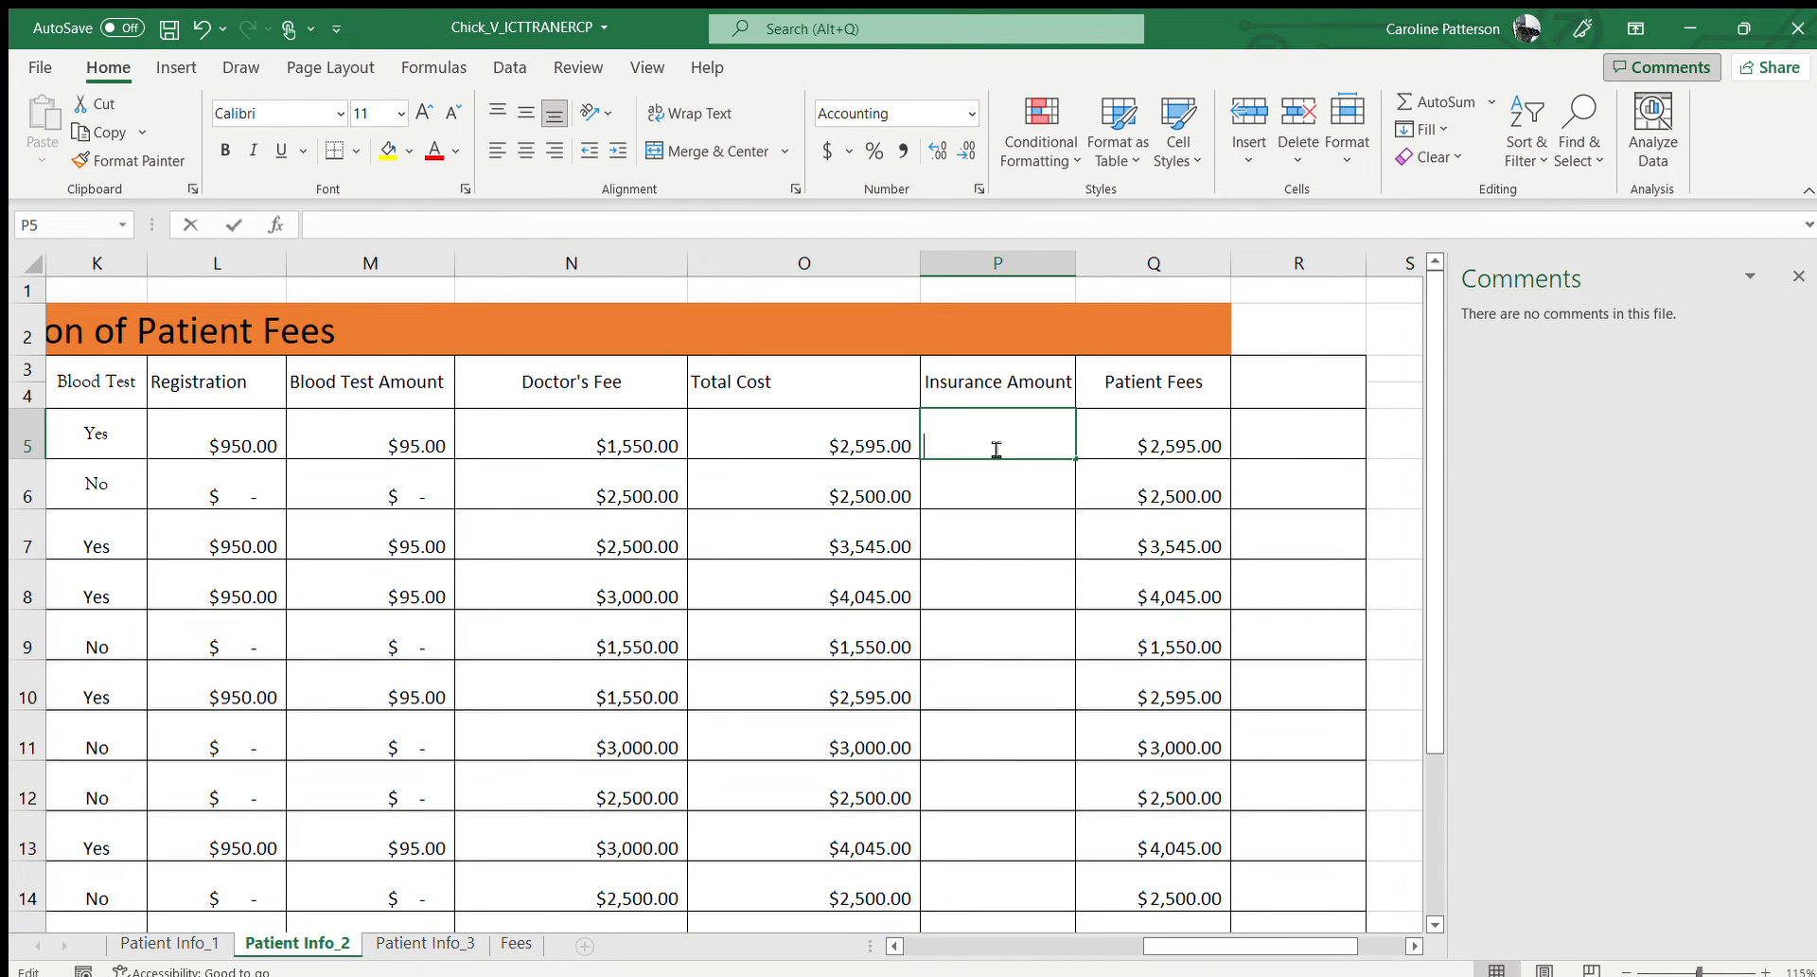
pyautogui.write('=')
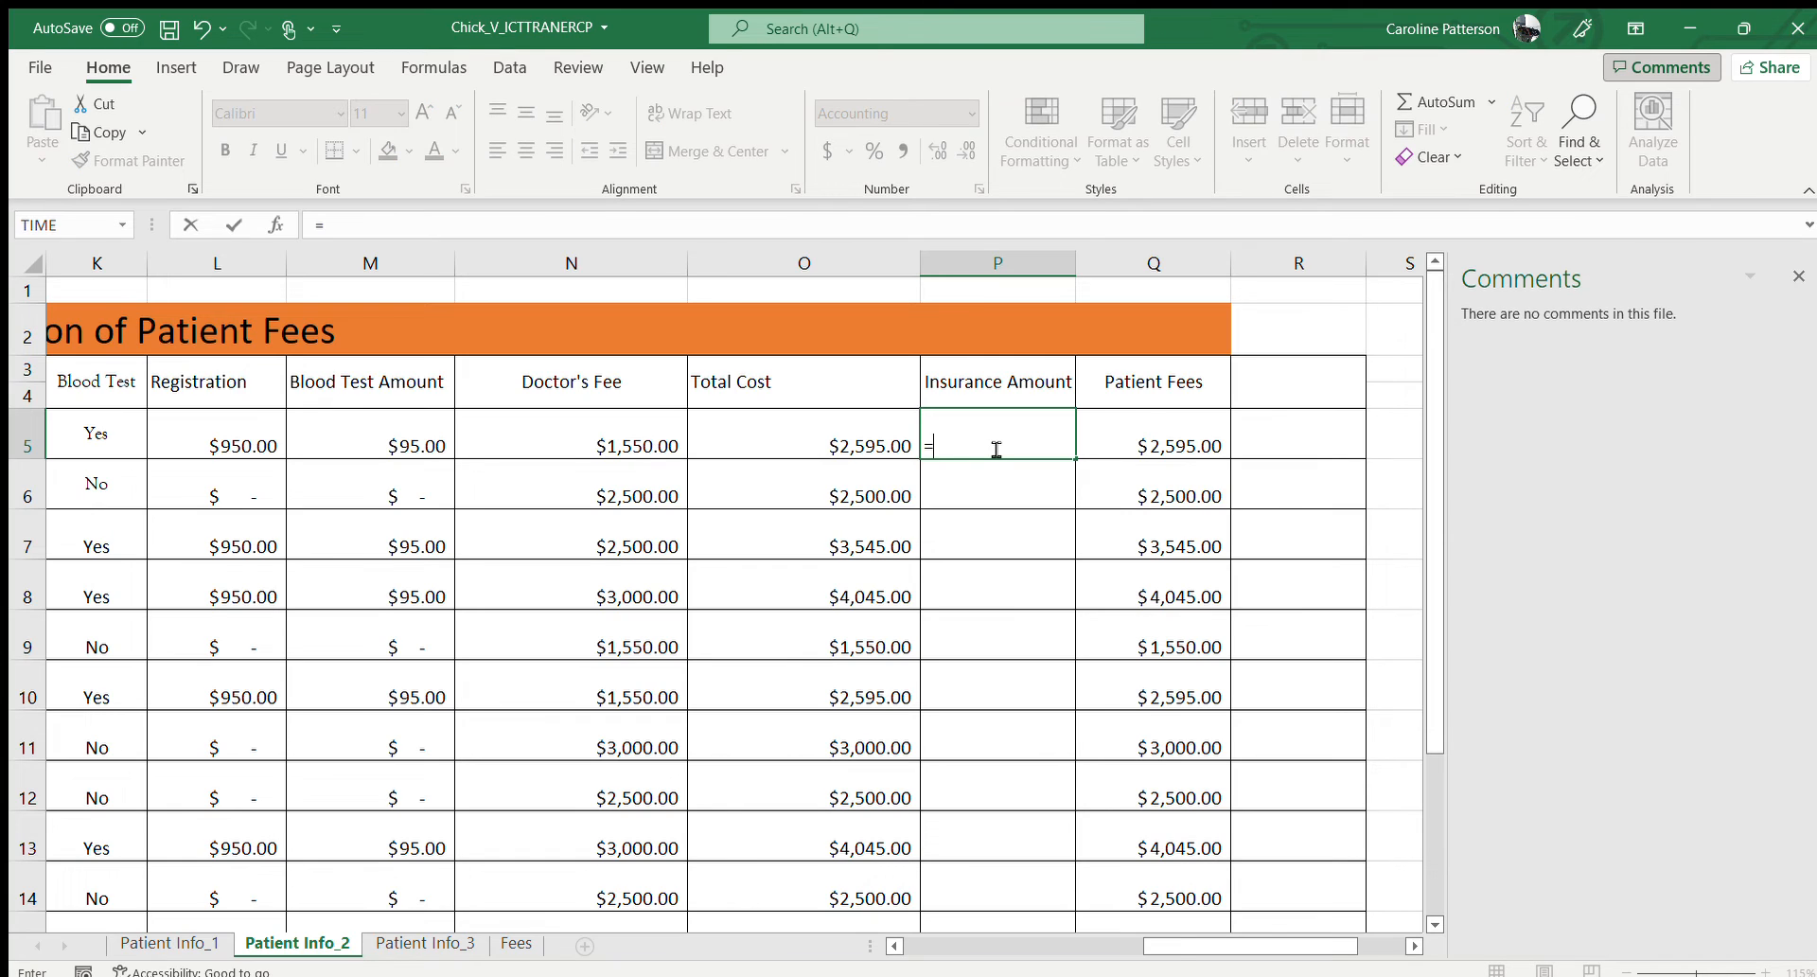
pyautogui.write('VLOOKUP(')
pyautogui.hscroll(-2, 529, 463)
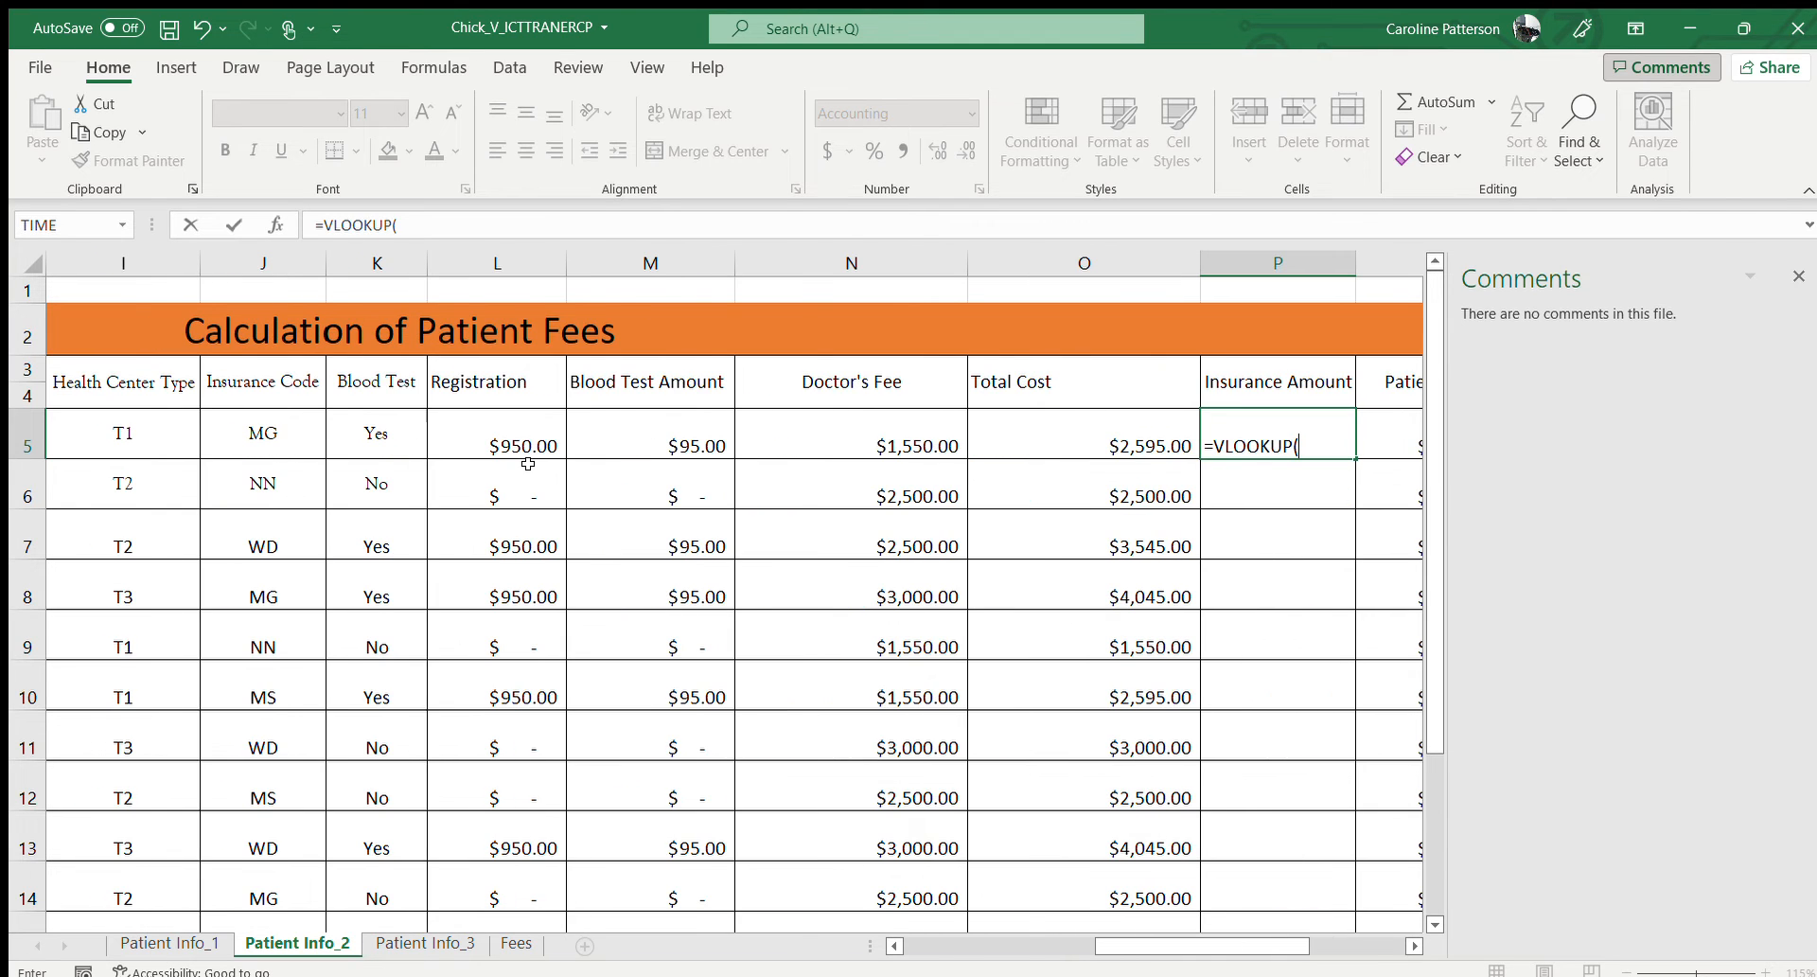
pyautogui.click(285, 442)
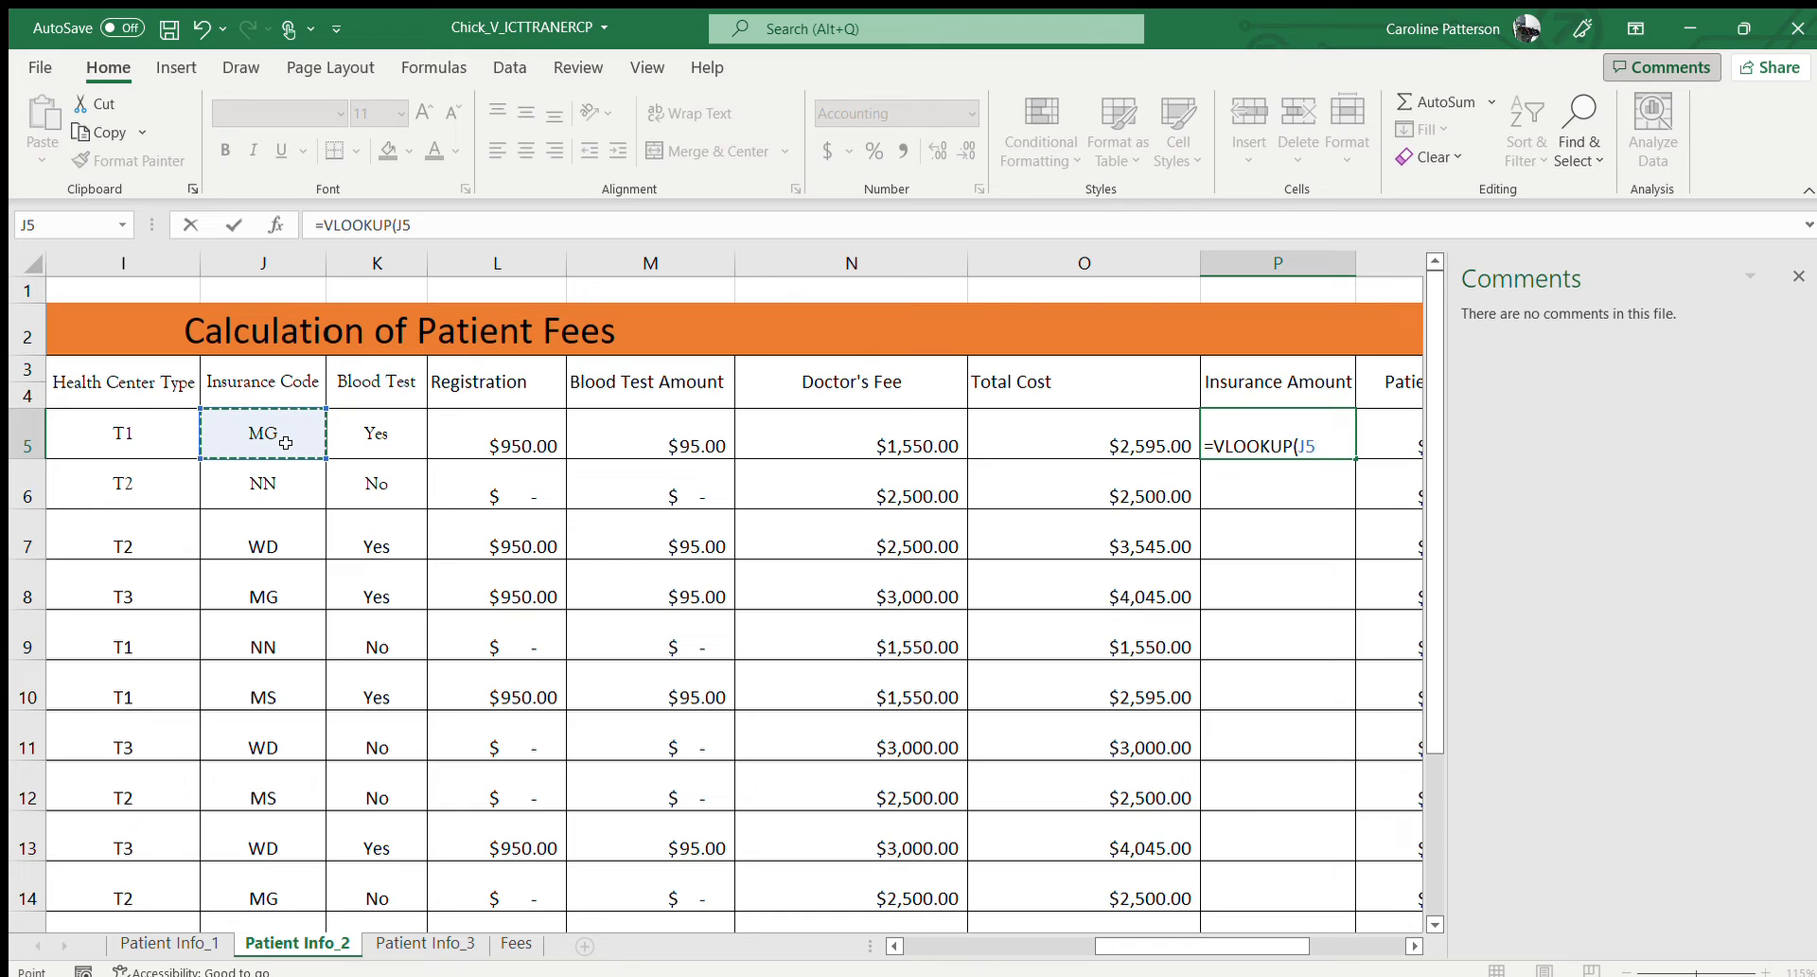
# - Set the lookup range of the P5 formula to the insurance code and coverage cells F4:G7 on the Fees sheet
pyautogui.write(',')
pyautogui.click(519, 947)
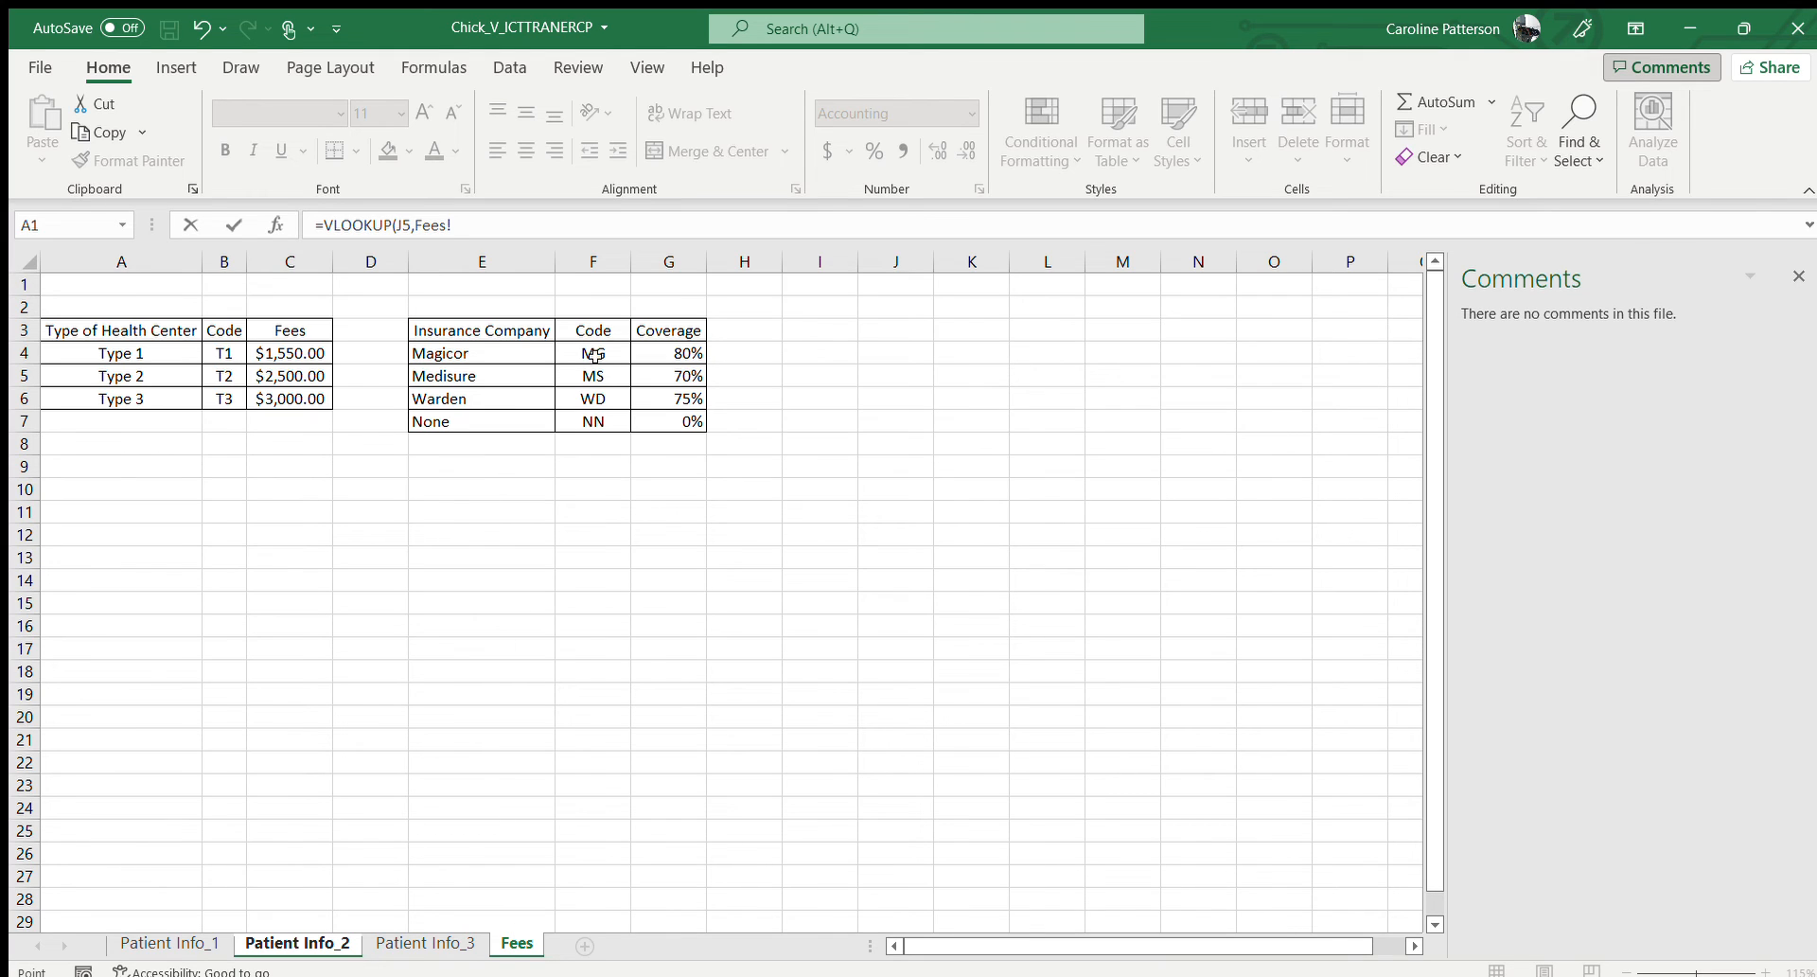
pyautogui.moveTo(598, 353); pyautogui.dragTo(638, 417)
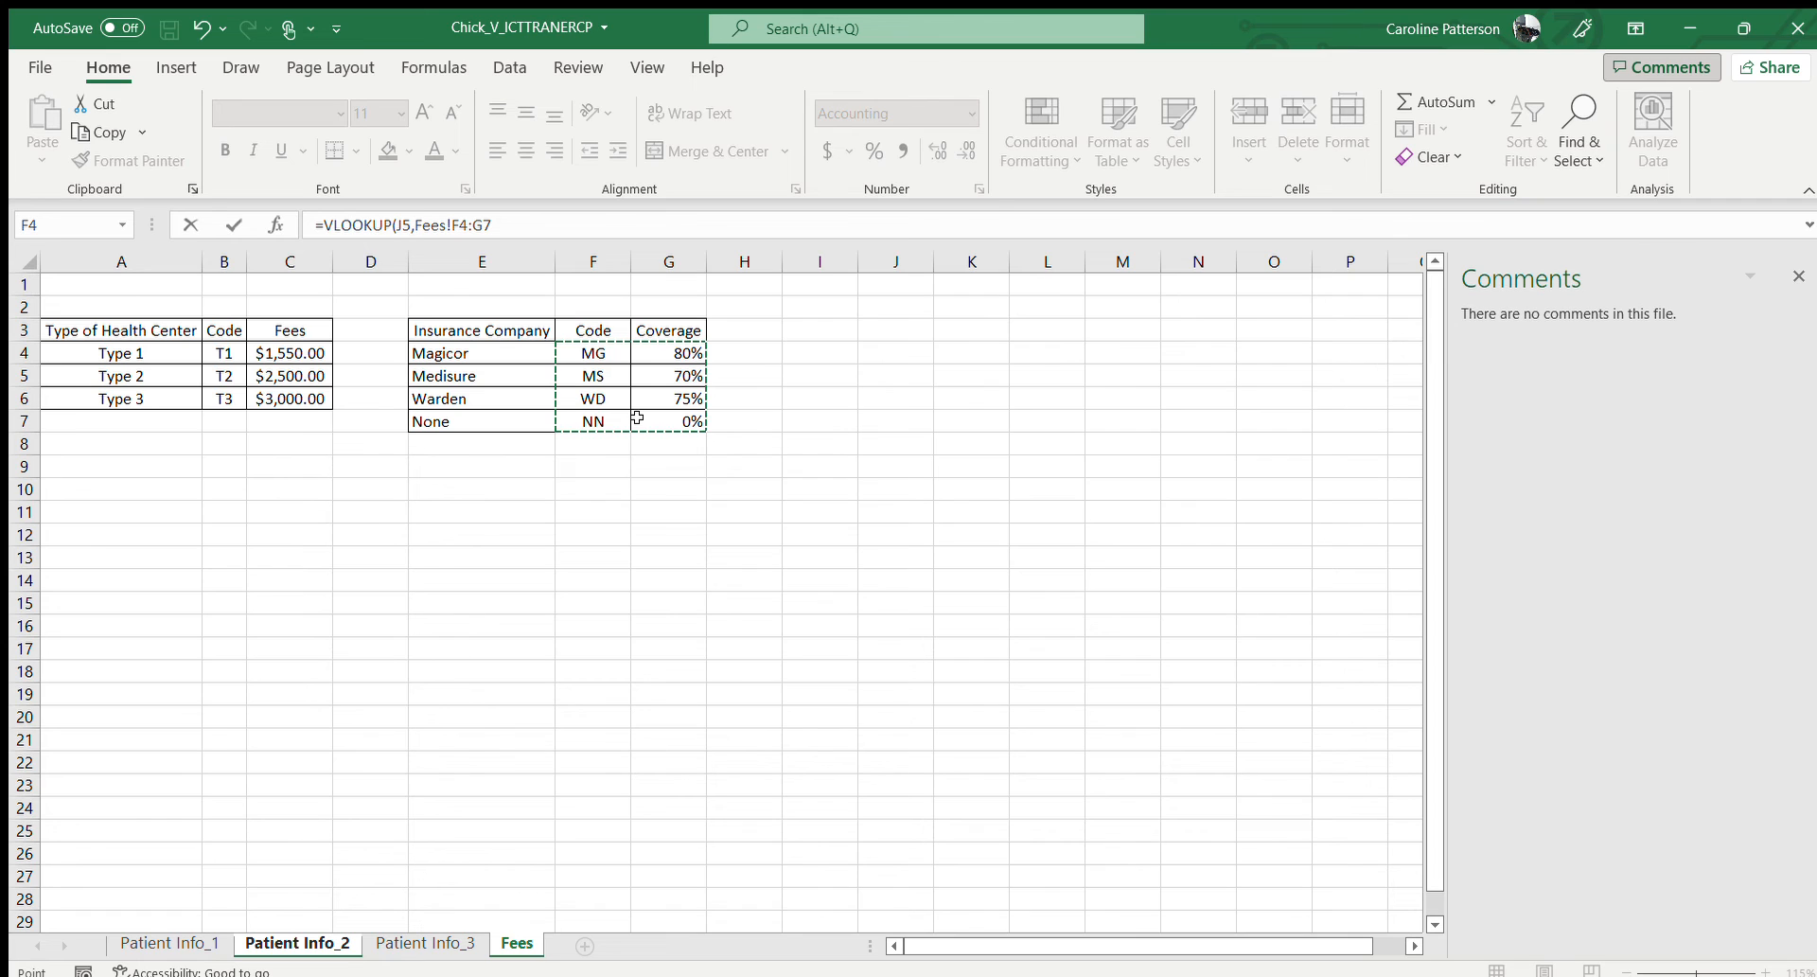
# - Complete the P5 VLOOKUP formula with column index 2 and exact match FALSE, returning the coverage rate from the Fees sheet
pyautogui.press('Return')
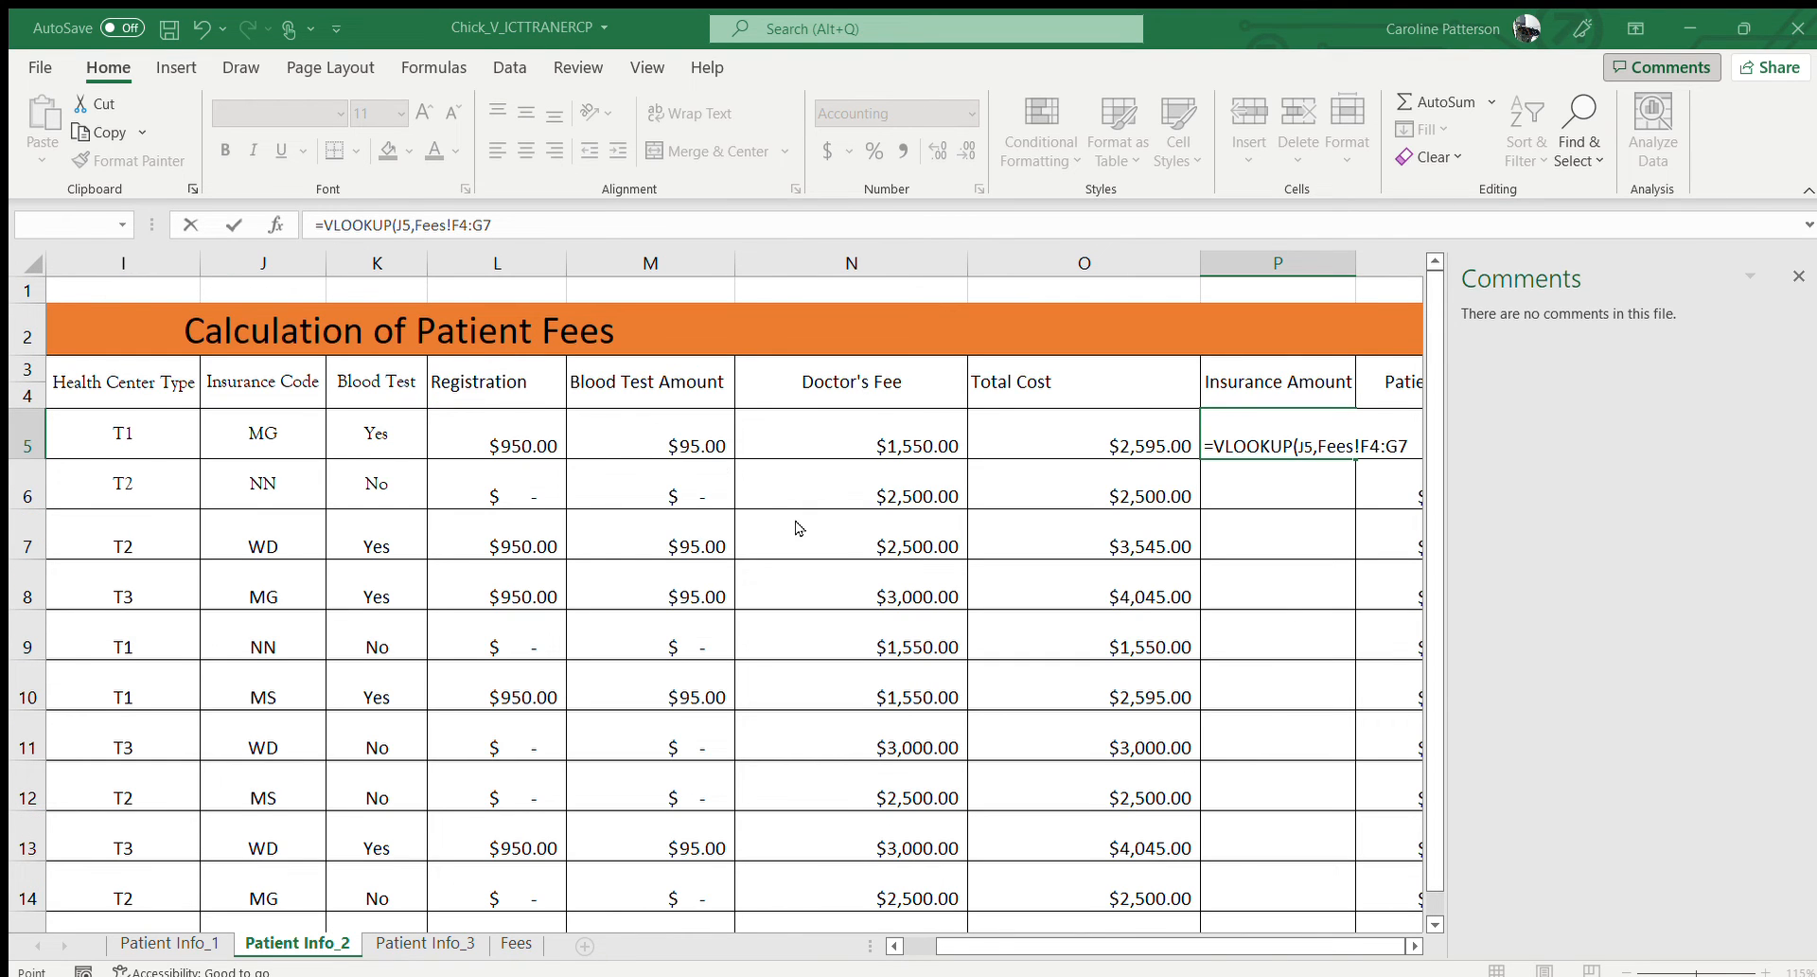
pyautogui.click(905, 566)
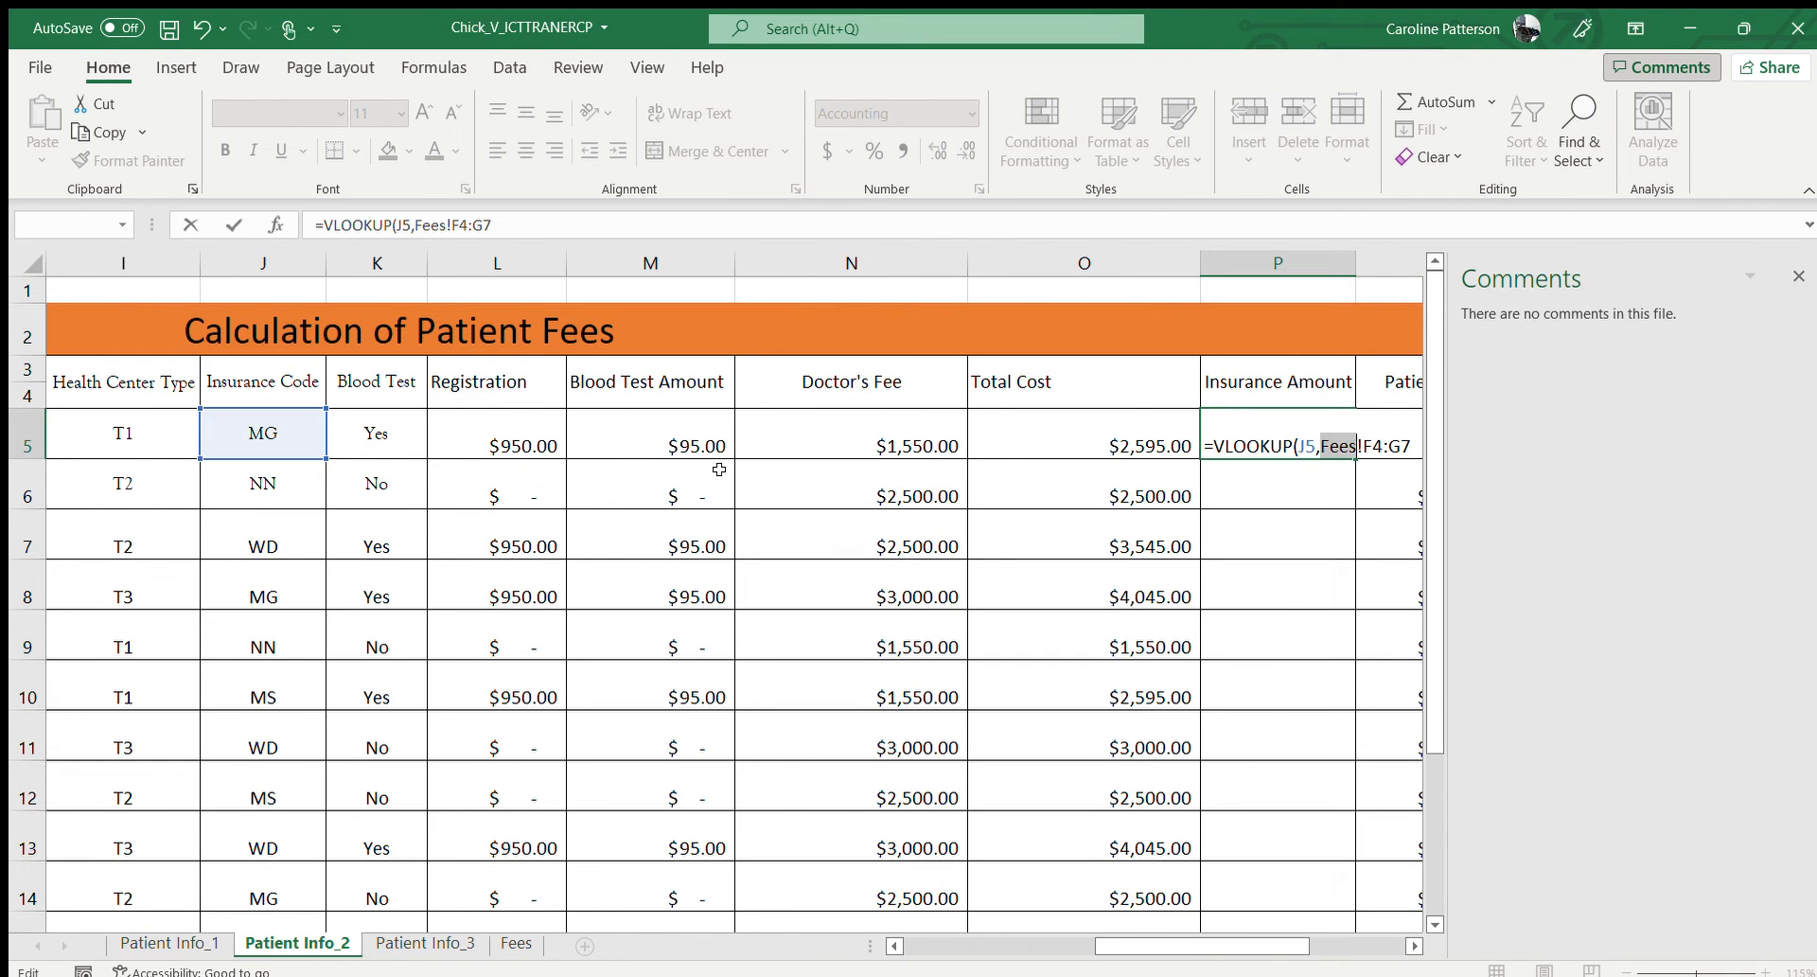
pyautogui.click(575, 233)
pyautogui.write(',2,')
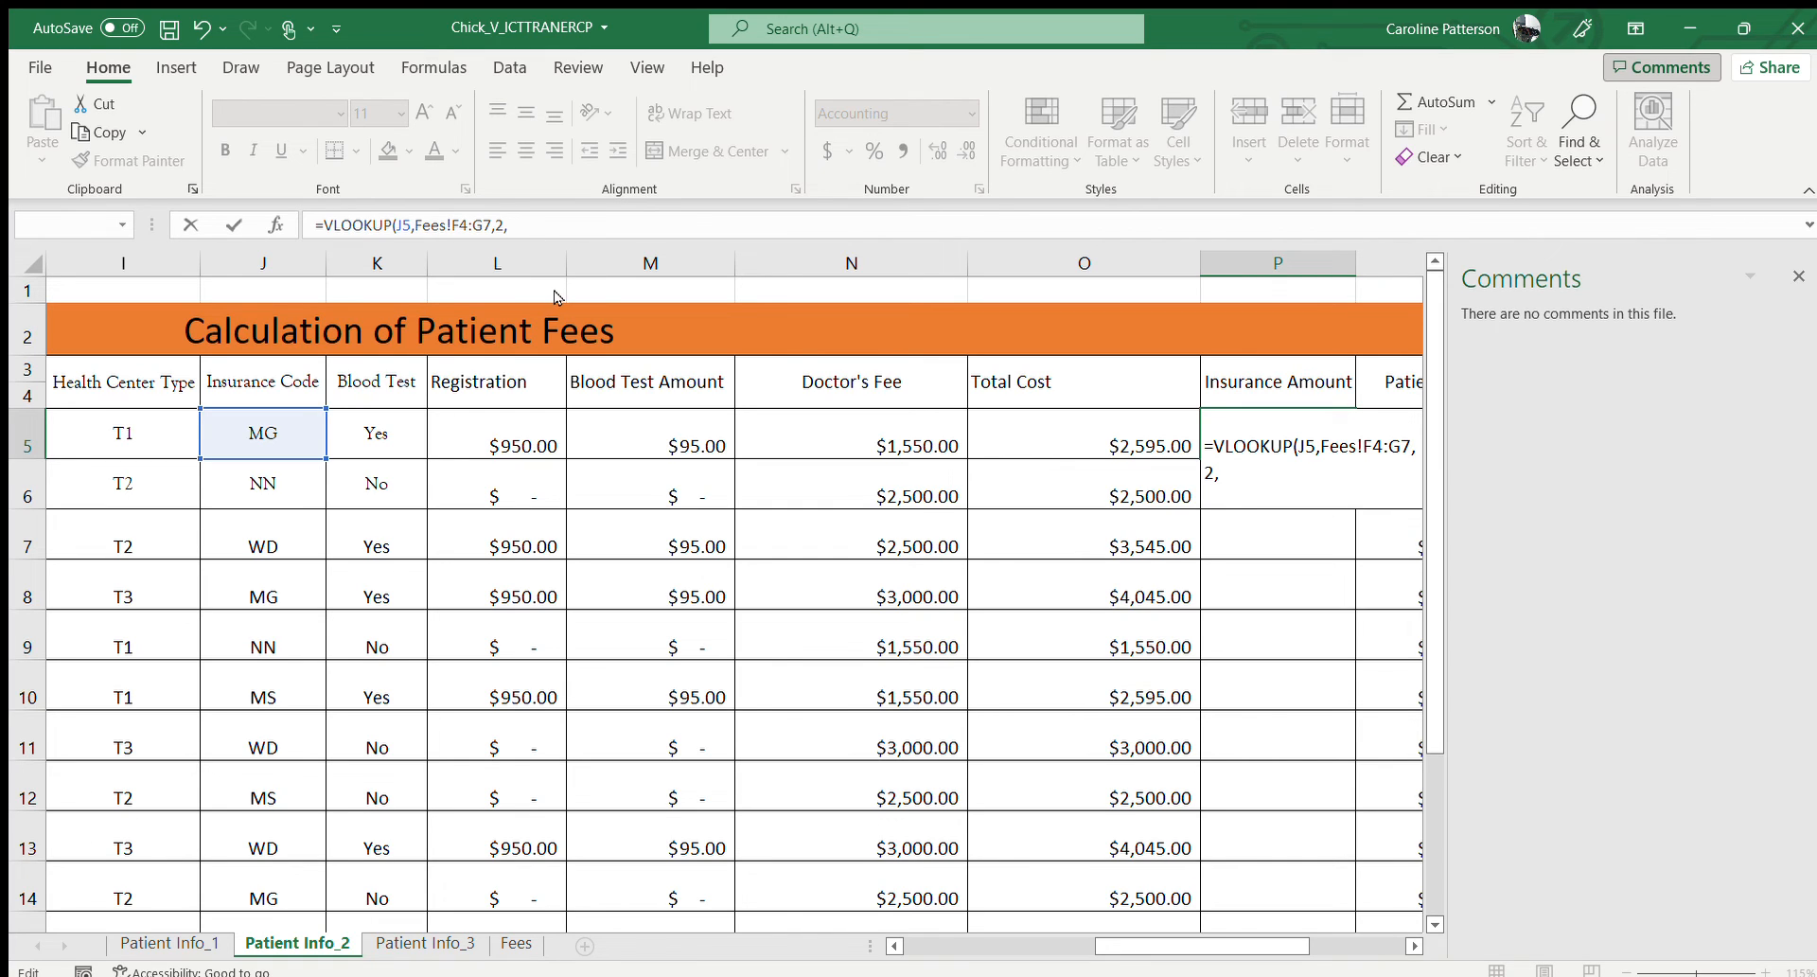
pyautogui.write('FALSE)')
pyautogui.press('Return')
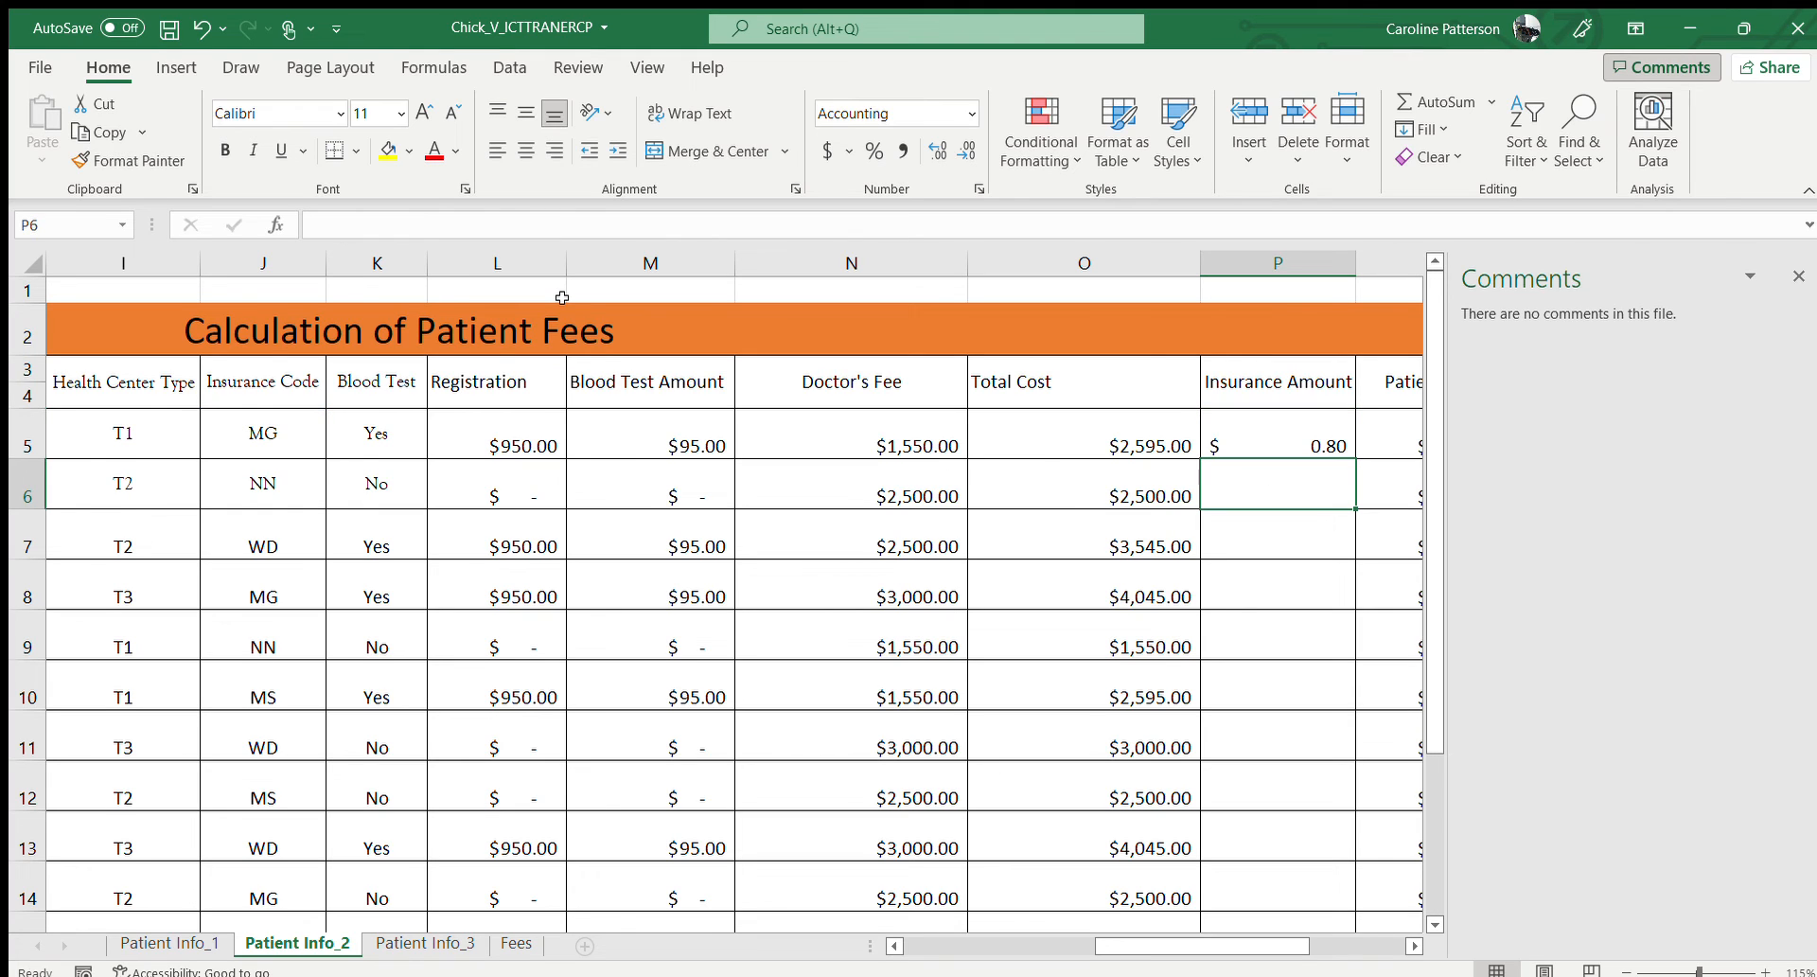
# - Multiply the VLOOKUP result in P5 by the Total Cost in O5
pyautogui.click(1285, 440)
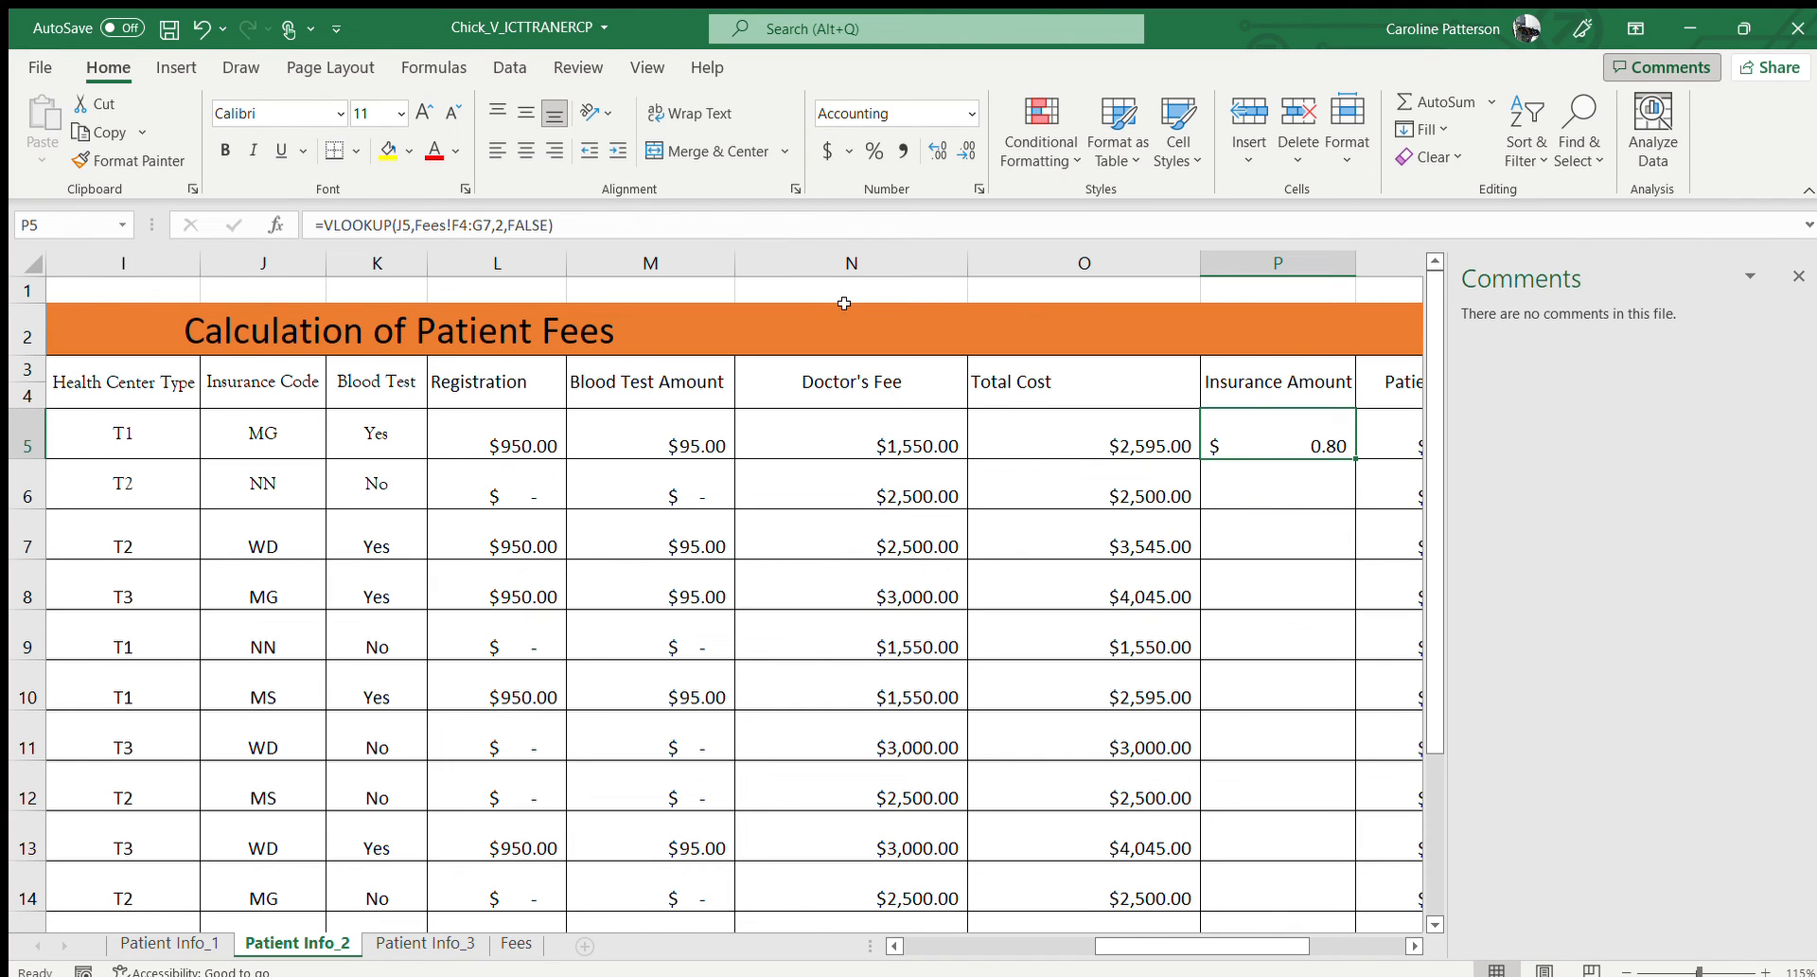
pyautogui.click(729, 232)
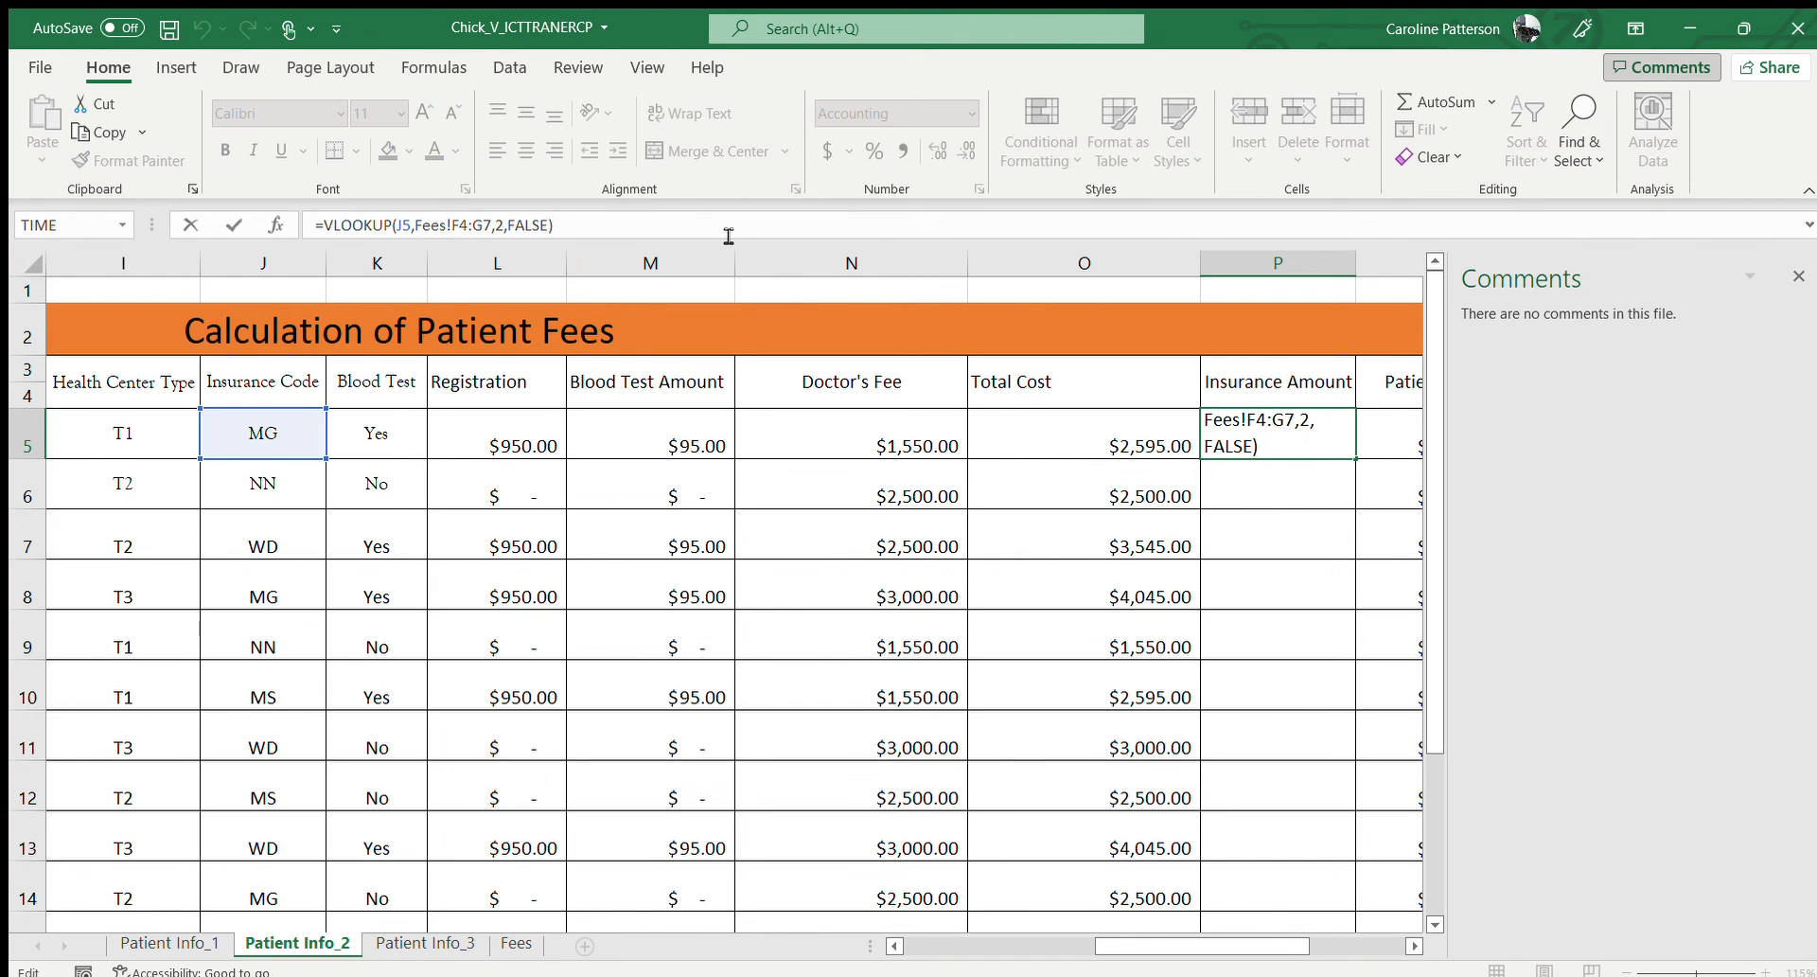
pyautogui.write('*')
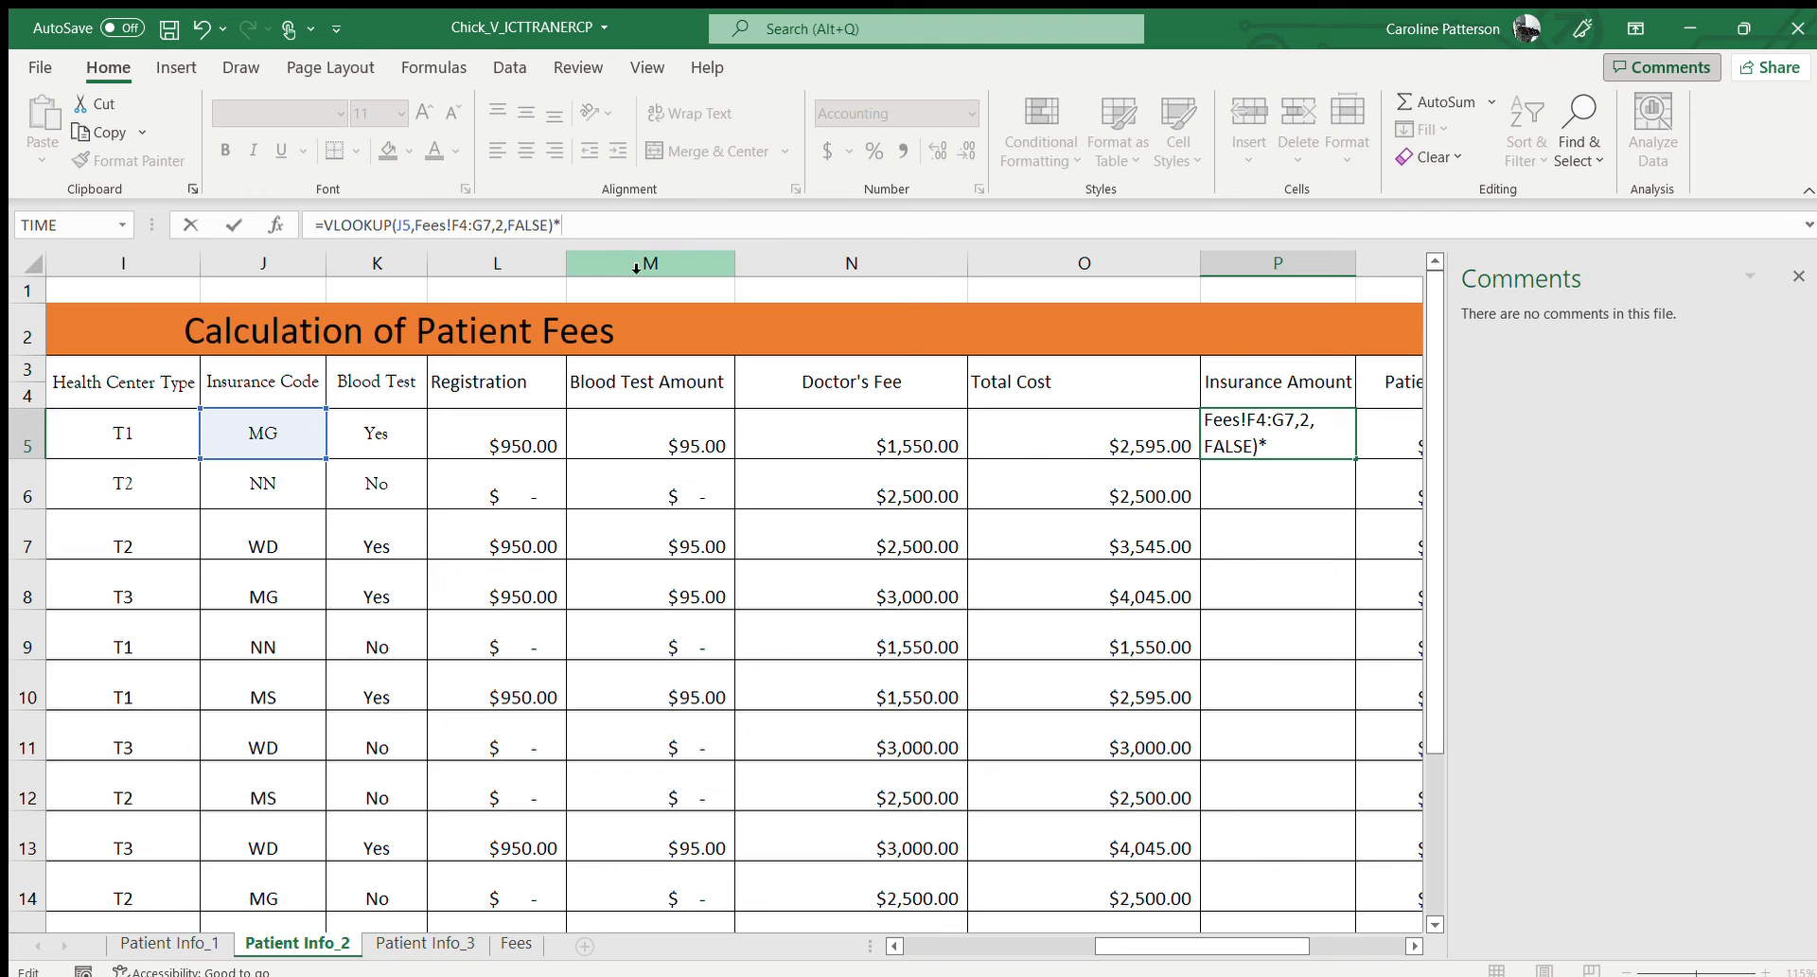
pyautogui.click(1035, 432)
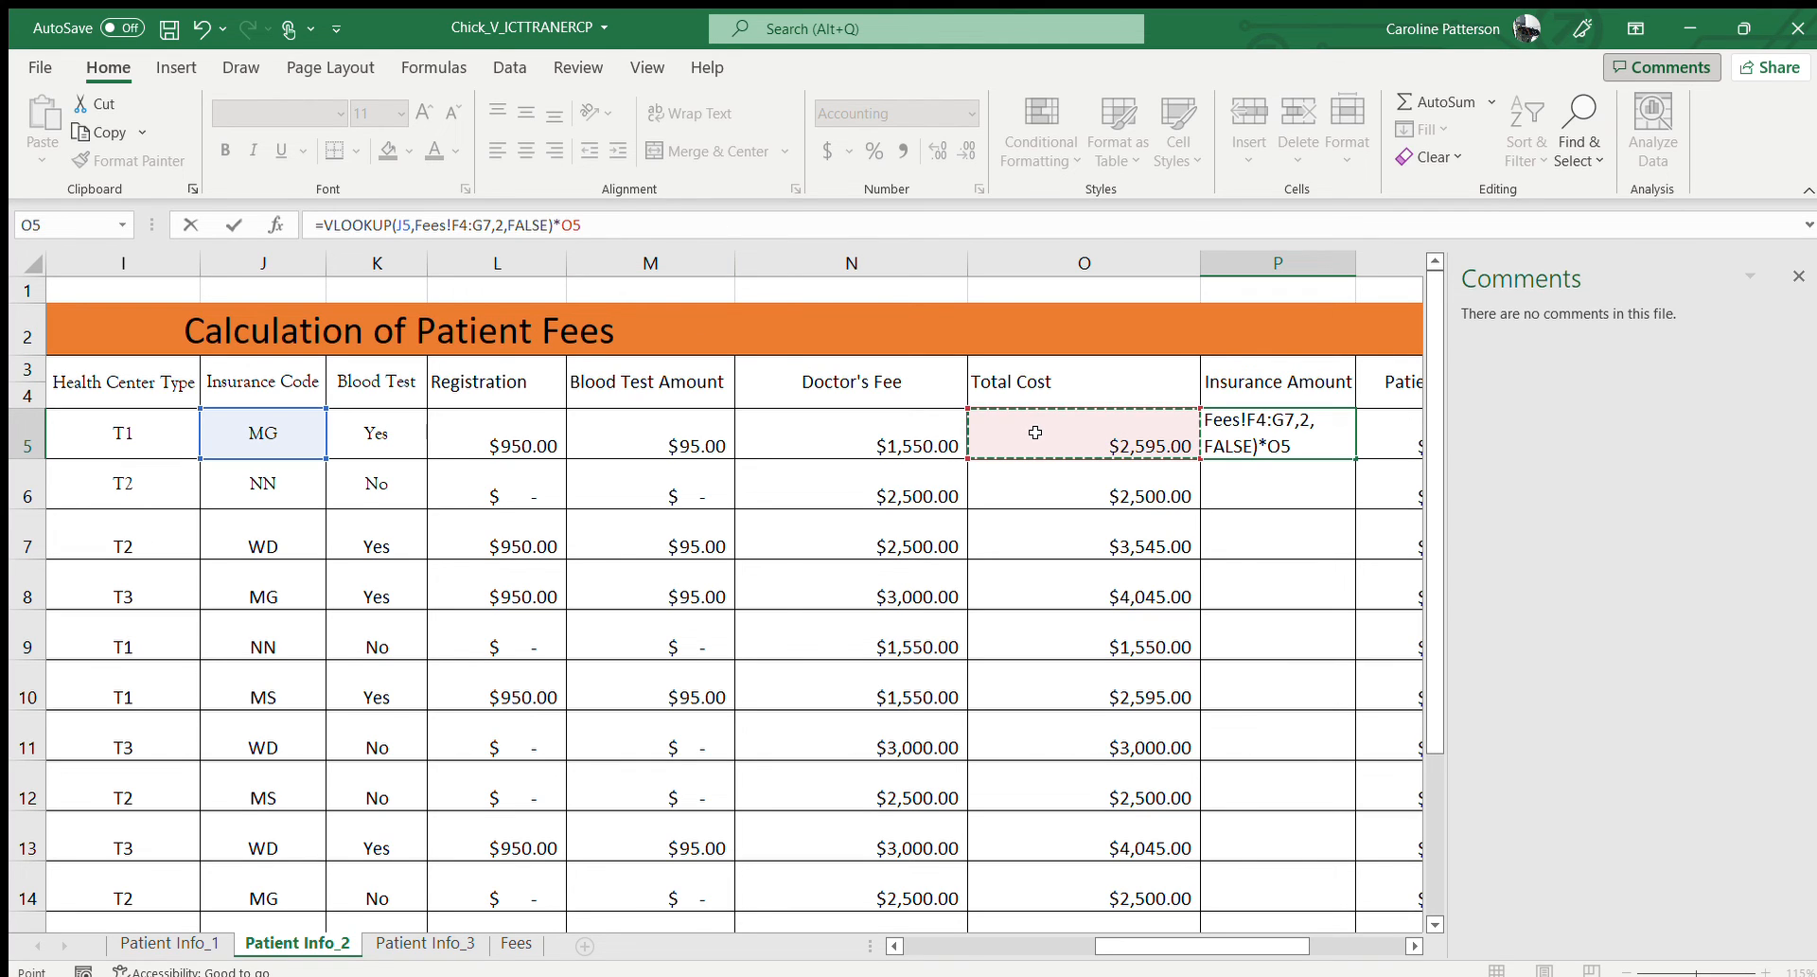
pyautogui.press('Return')
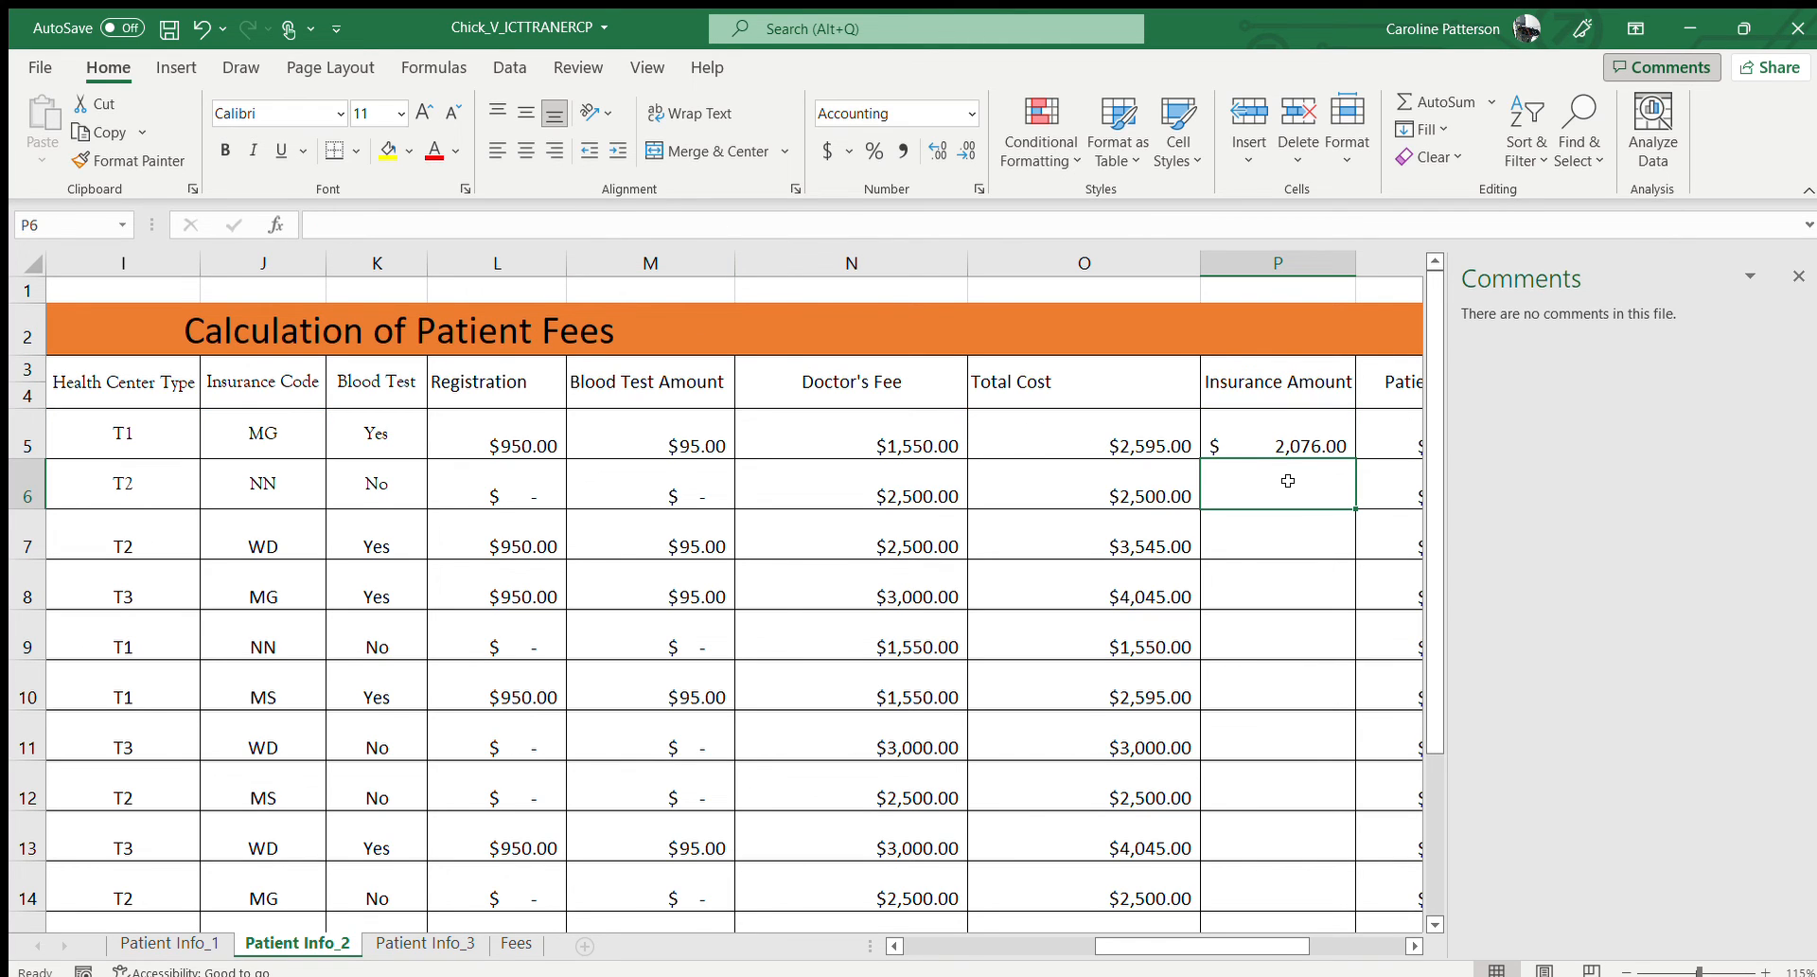
# - Make the lookup range in the P5 formula absolute as Fees!$F$4:$G$7 and fill the formula down through row 17
pyautogui.click(1292, 442)
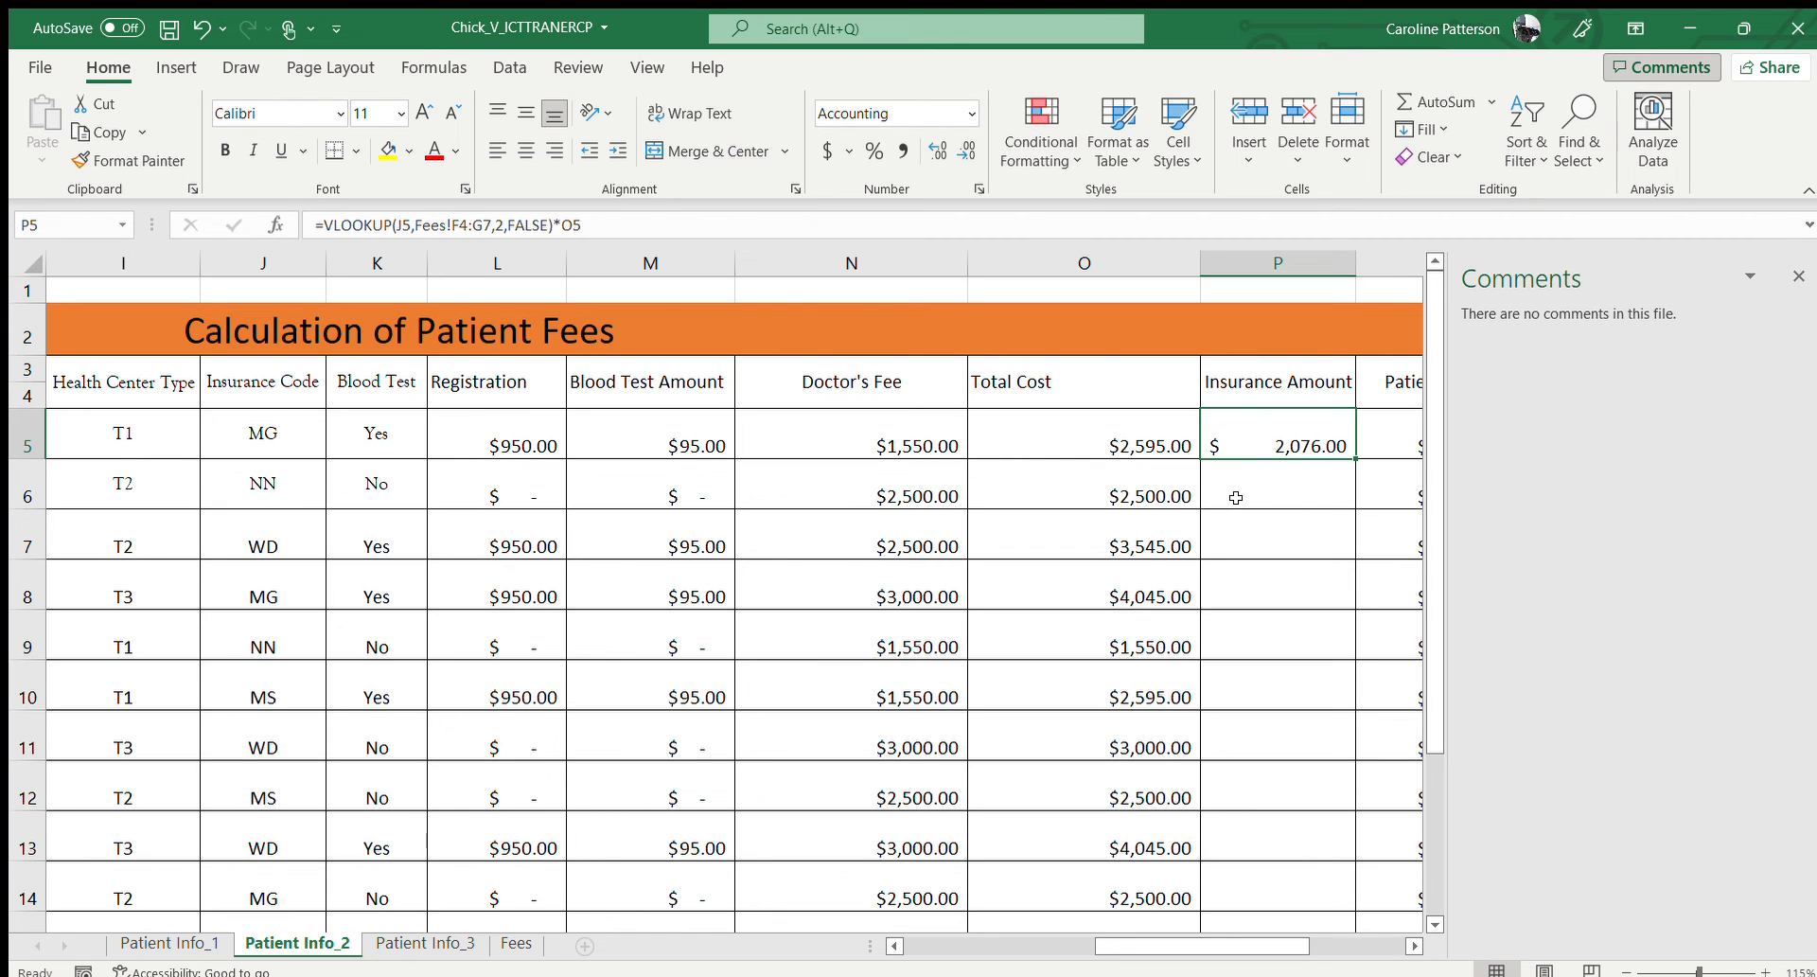
pyautogui.doubleClick(1299, 445)
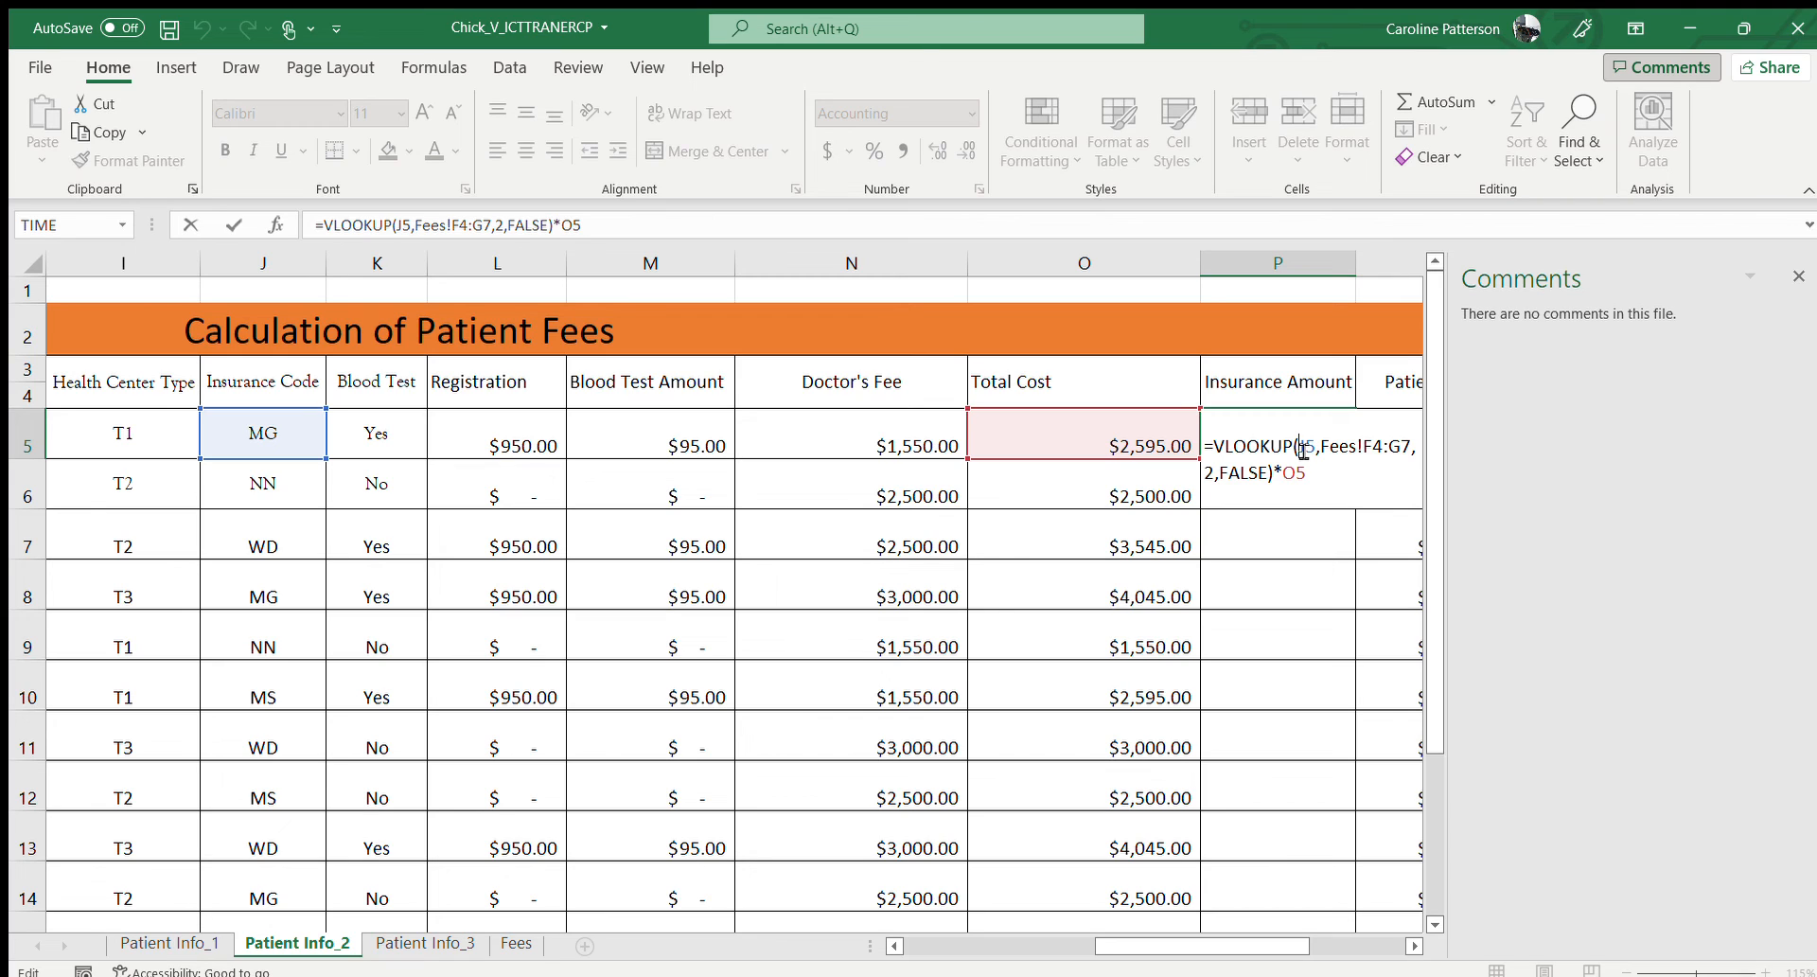
pyautogui.click(1366, 453)
pyautogui.write('$')
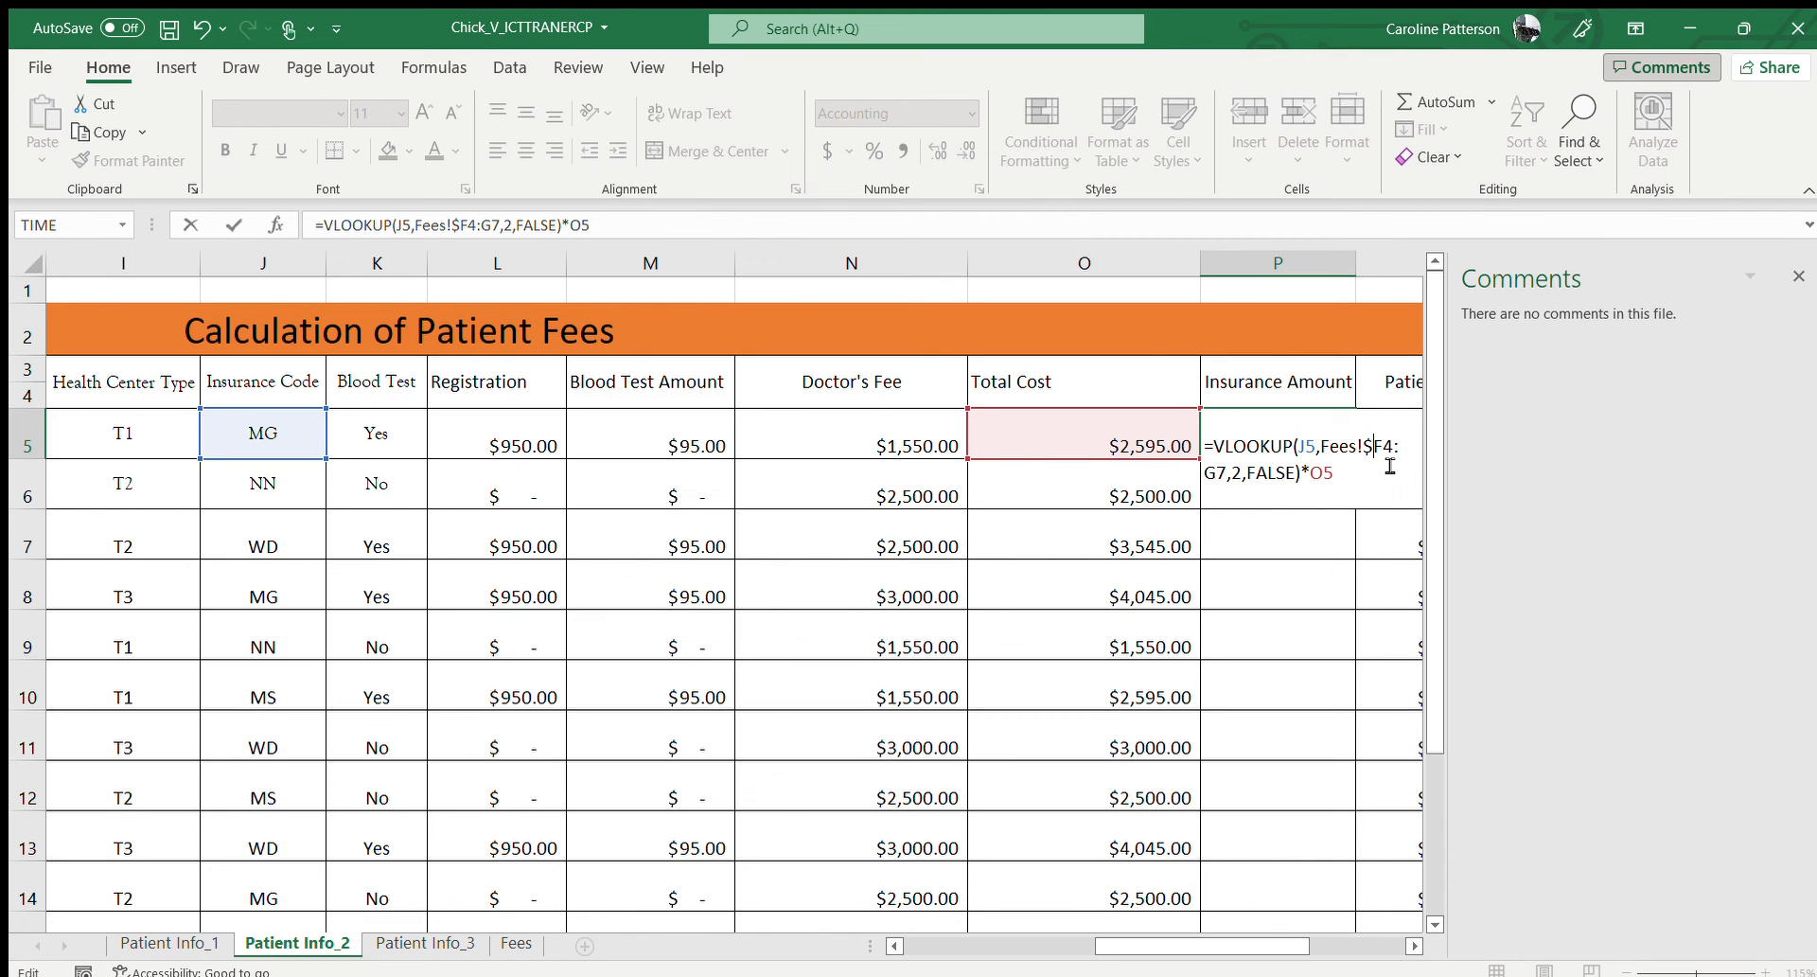
pyautogui.click(1388, 453)
pyautogui.write('$')
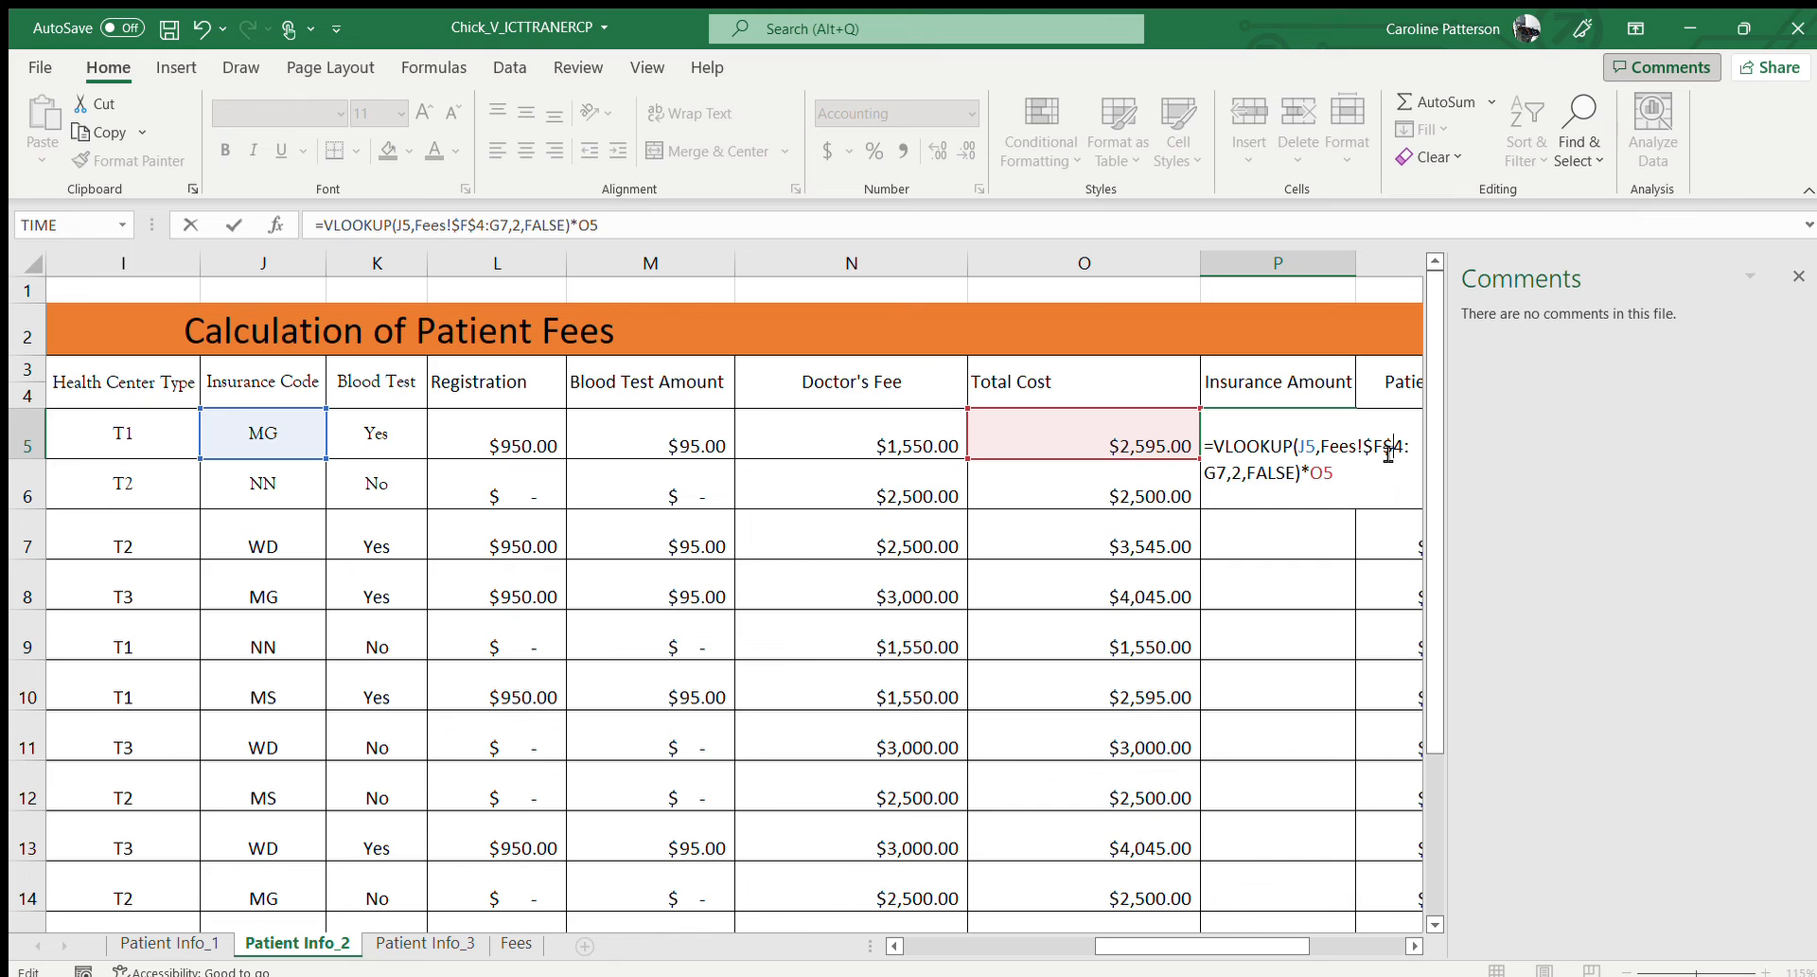
pyautogui.click(1212, 481)
pyautogui.write('$F')
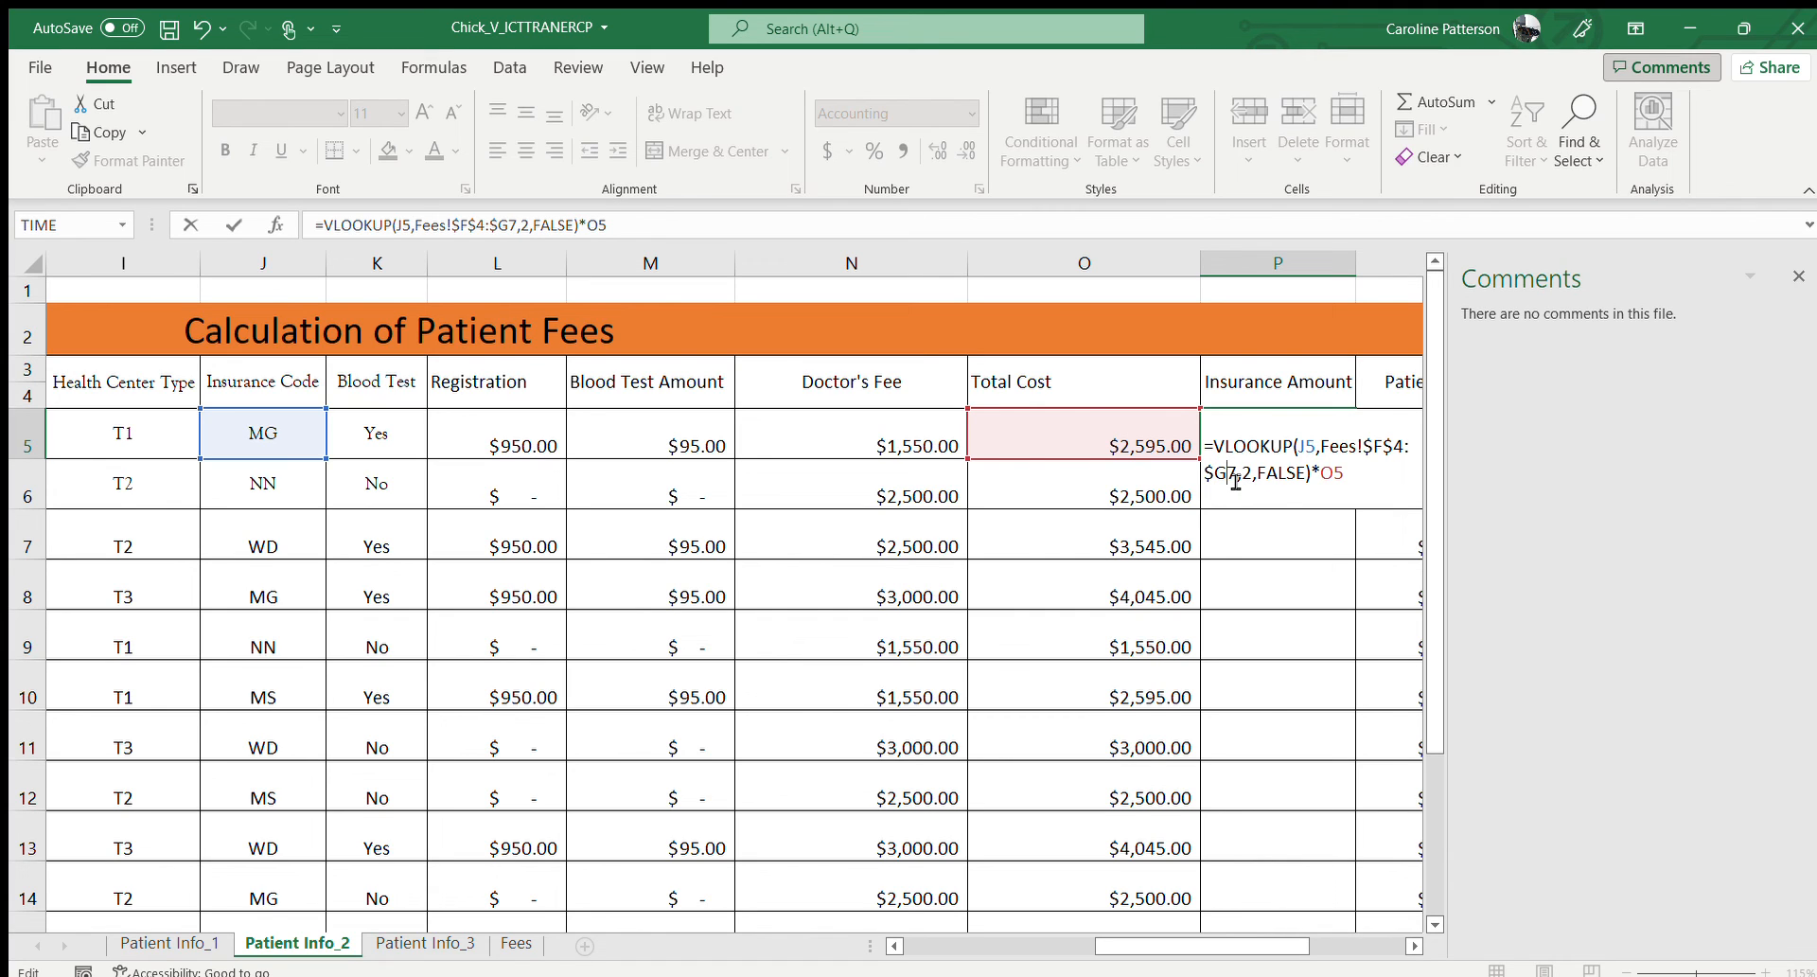
pyautogui.write('$')
pyautogui.press('Return')
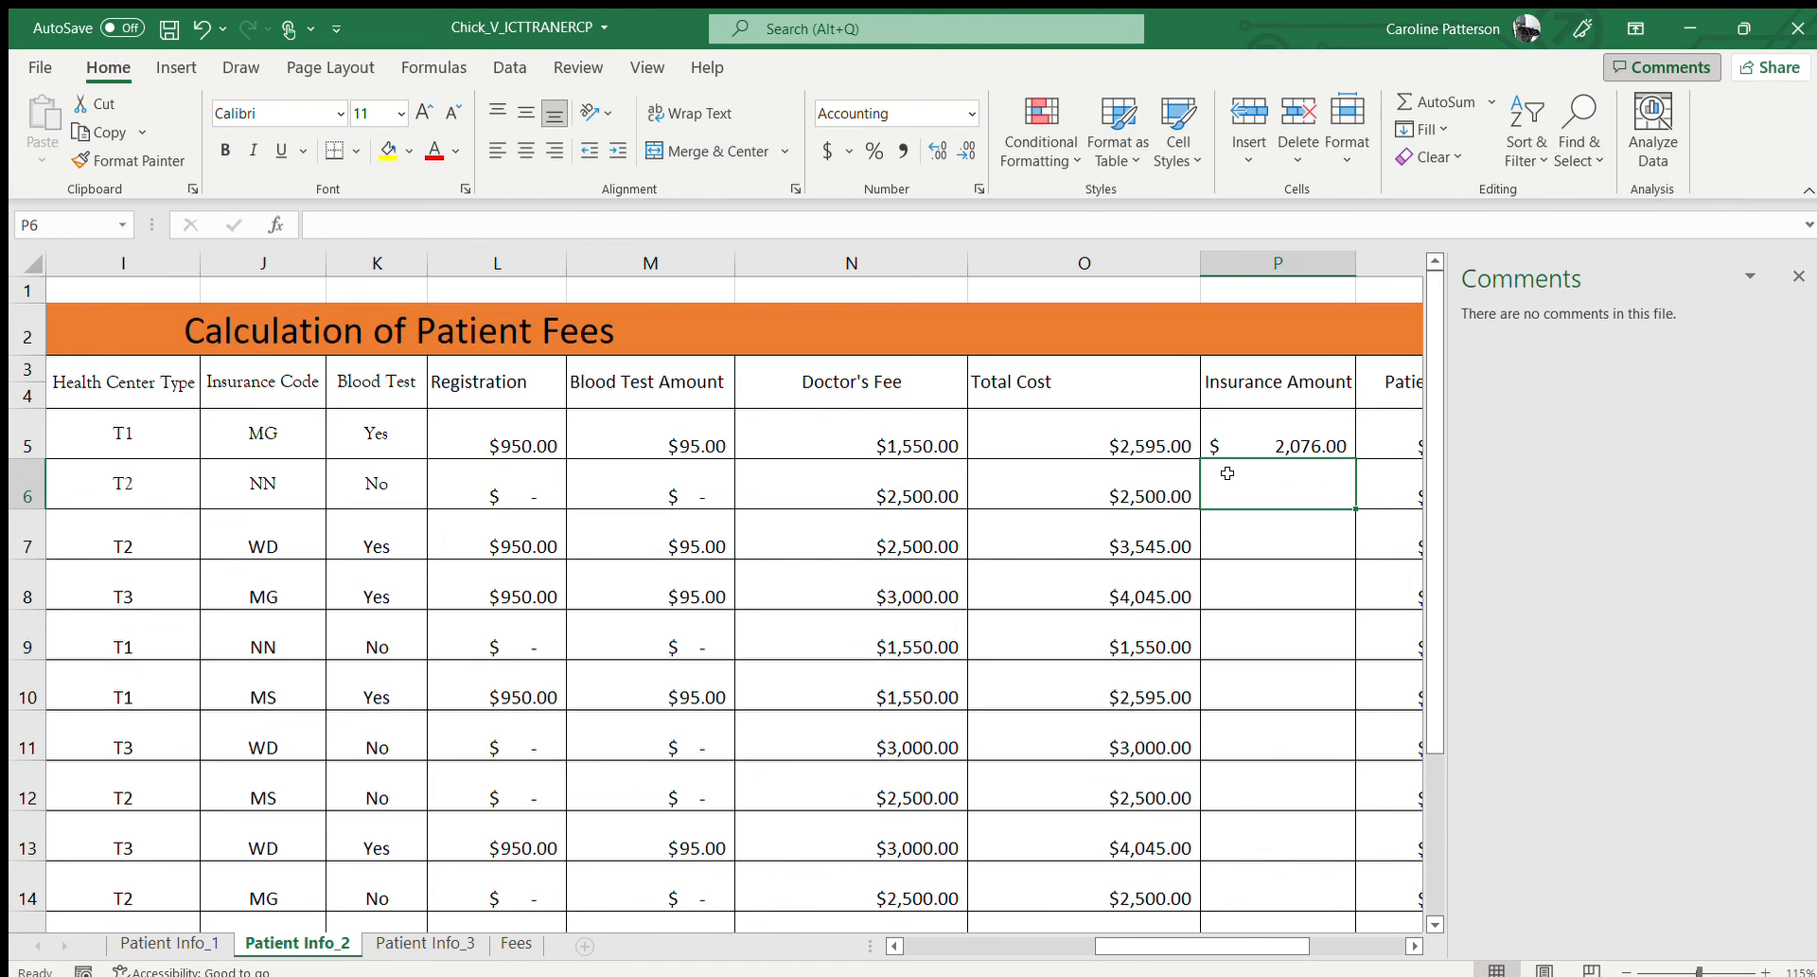
pyautogui.click(1290, 434)
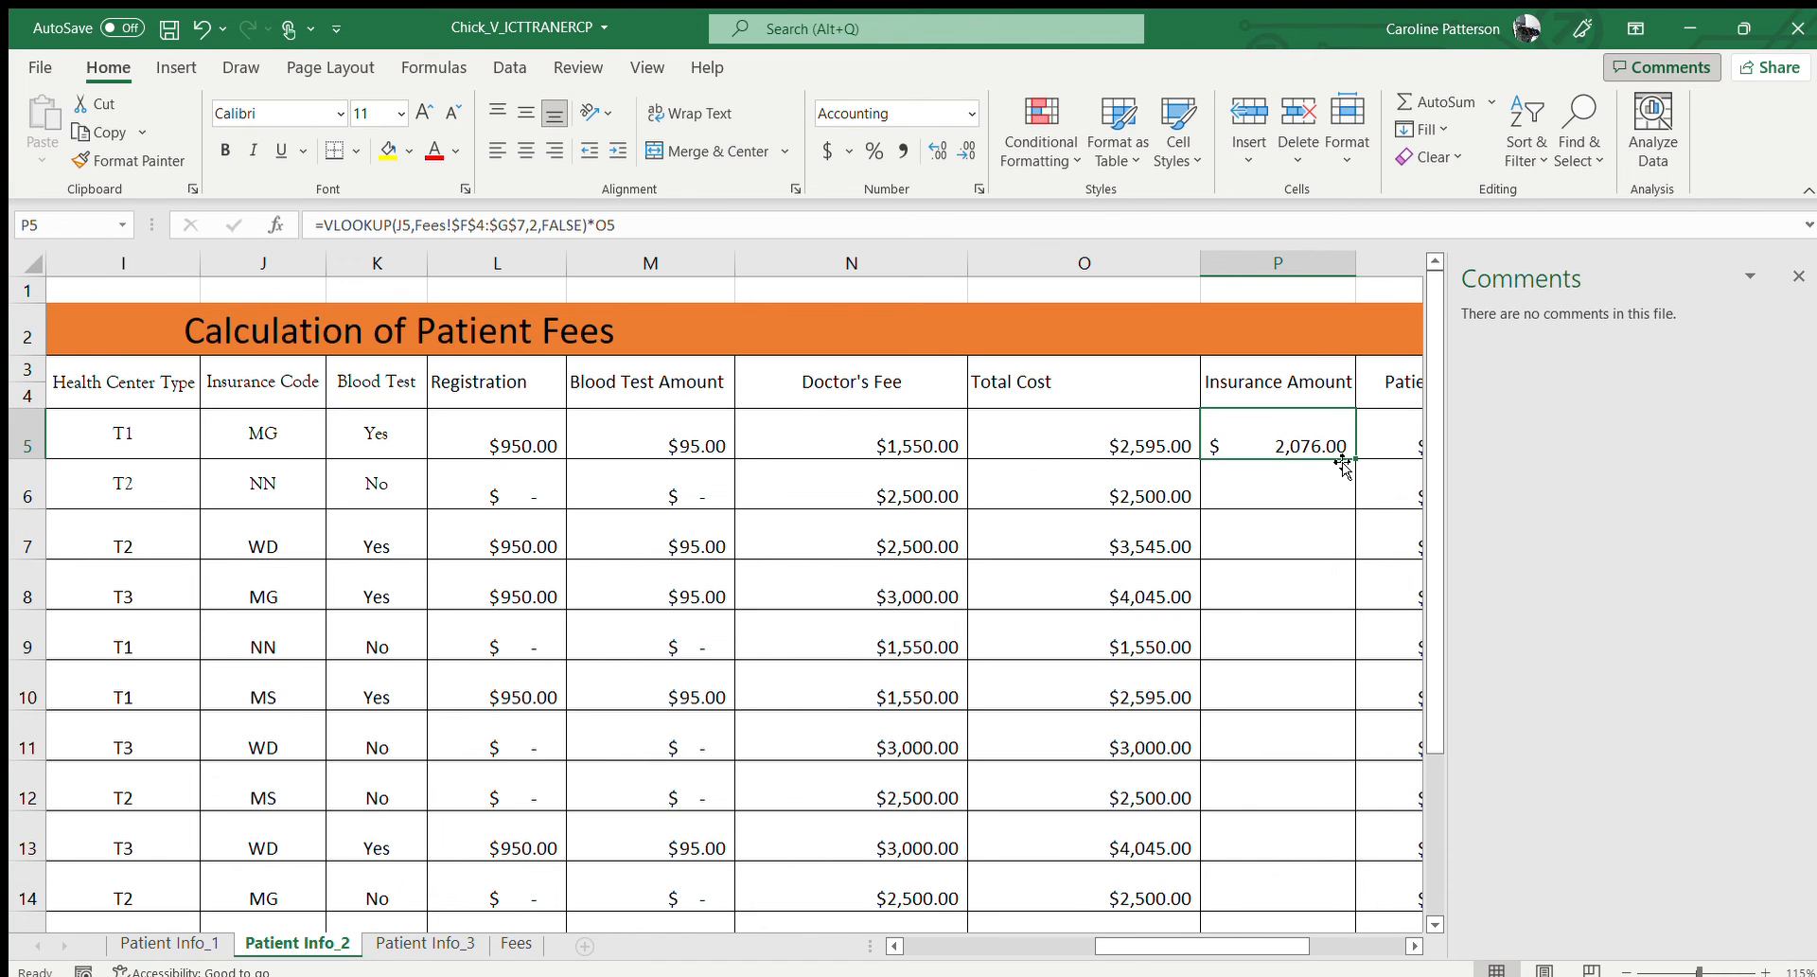
pyautogui.moveTo(1348, 461)
pyautogui.mouseDown()
pyautogui.moveTo(1335, 733)
pyautogui.moveTo(1359, 949)
pyautogui.moveTo(1335, 841)
pyautogui.mouseUp()
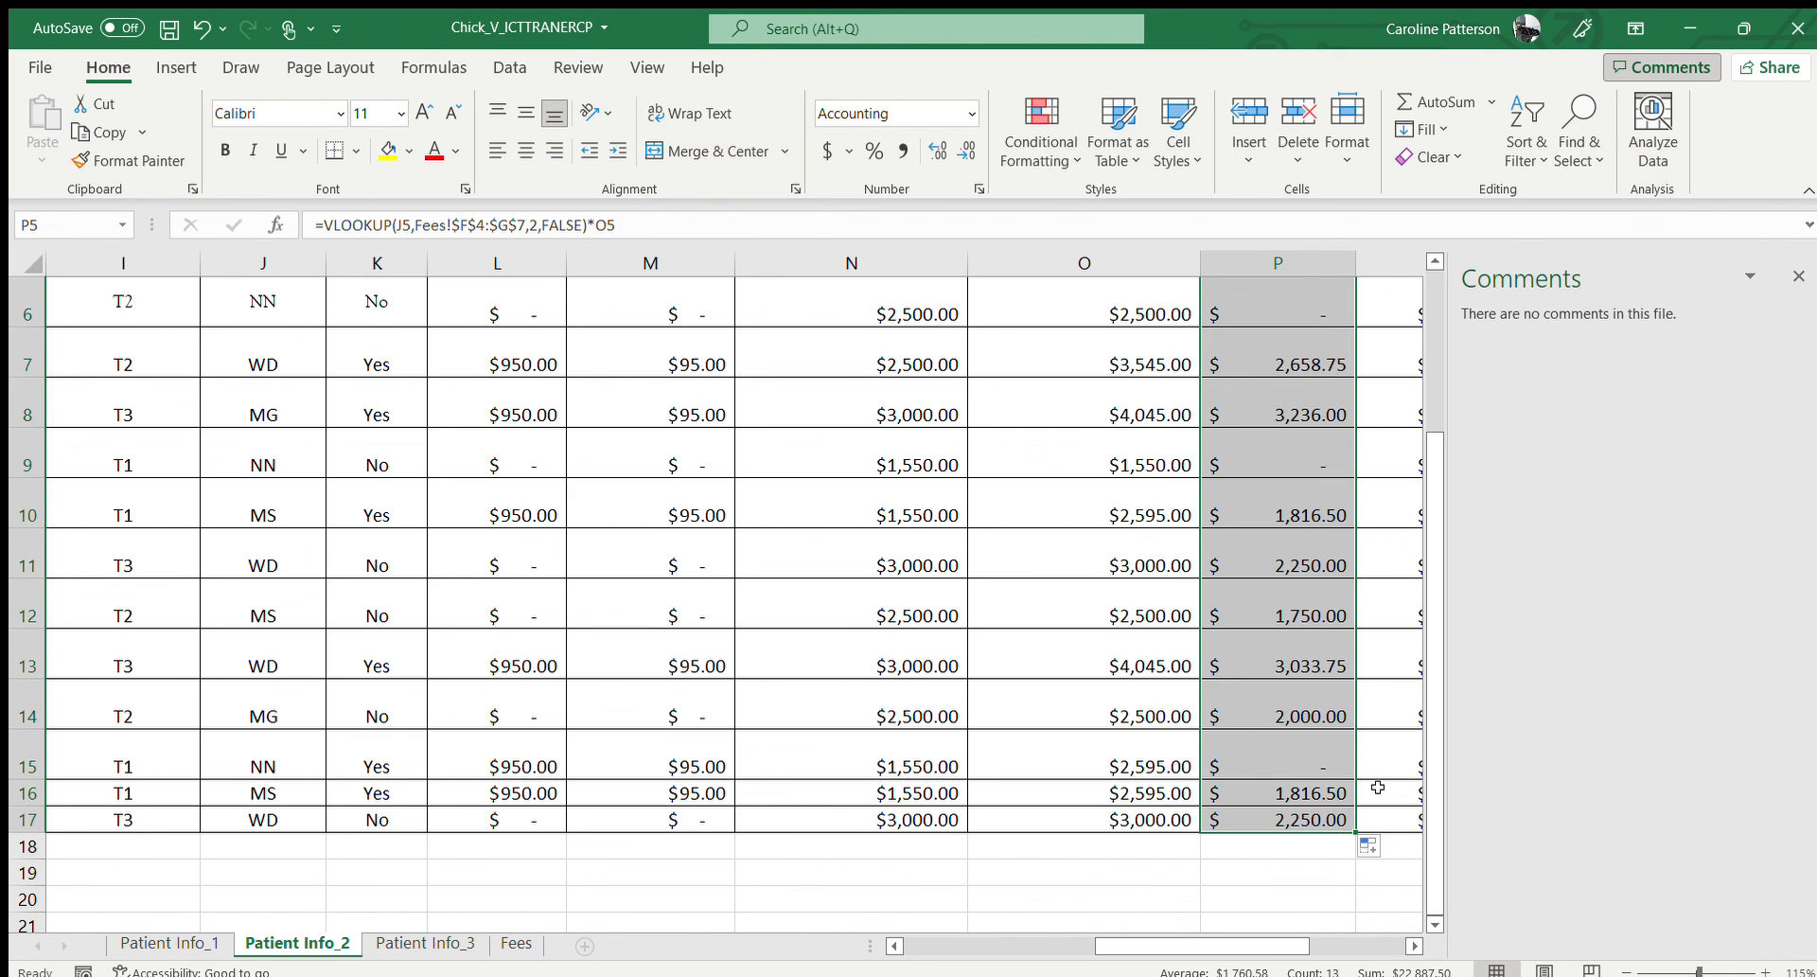
# - Recommit the Patient Fees formula =O5-P5 in Q5 and fill it down through row 17
pyautogui.click(1409, 941)
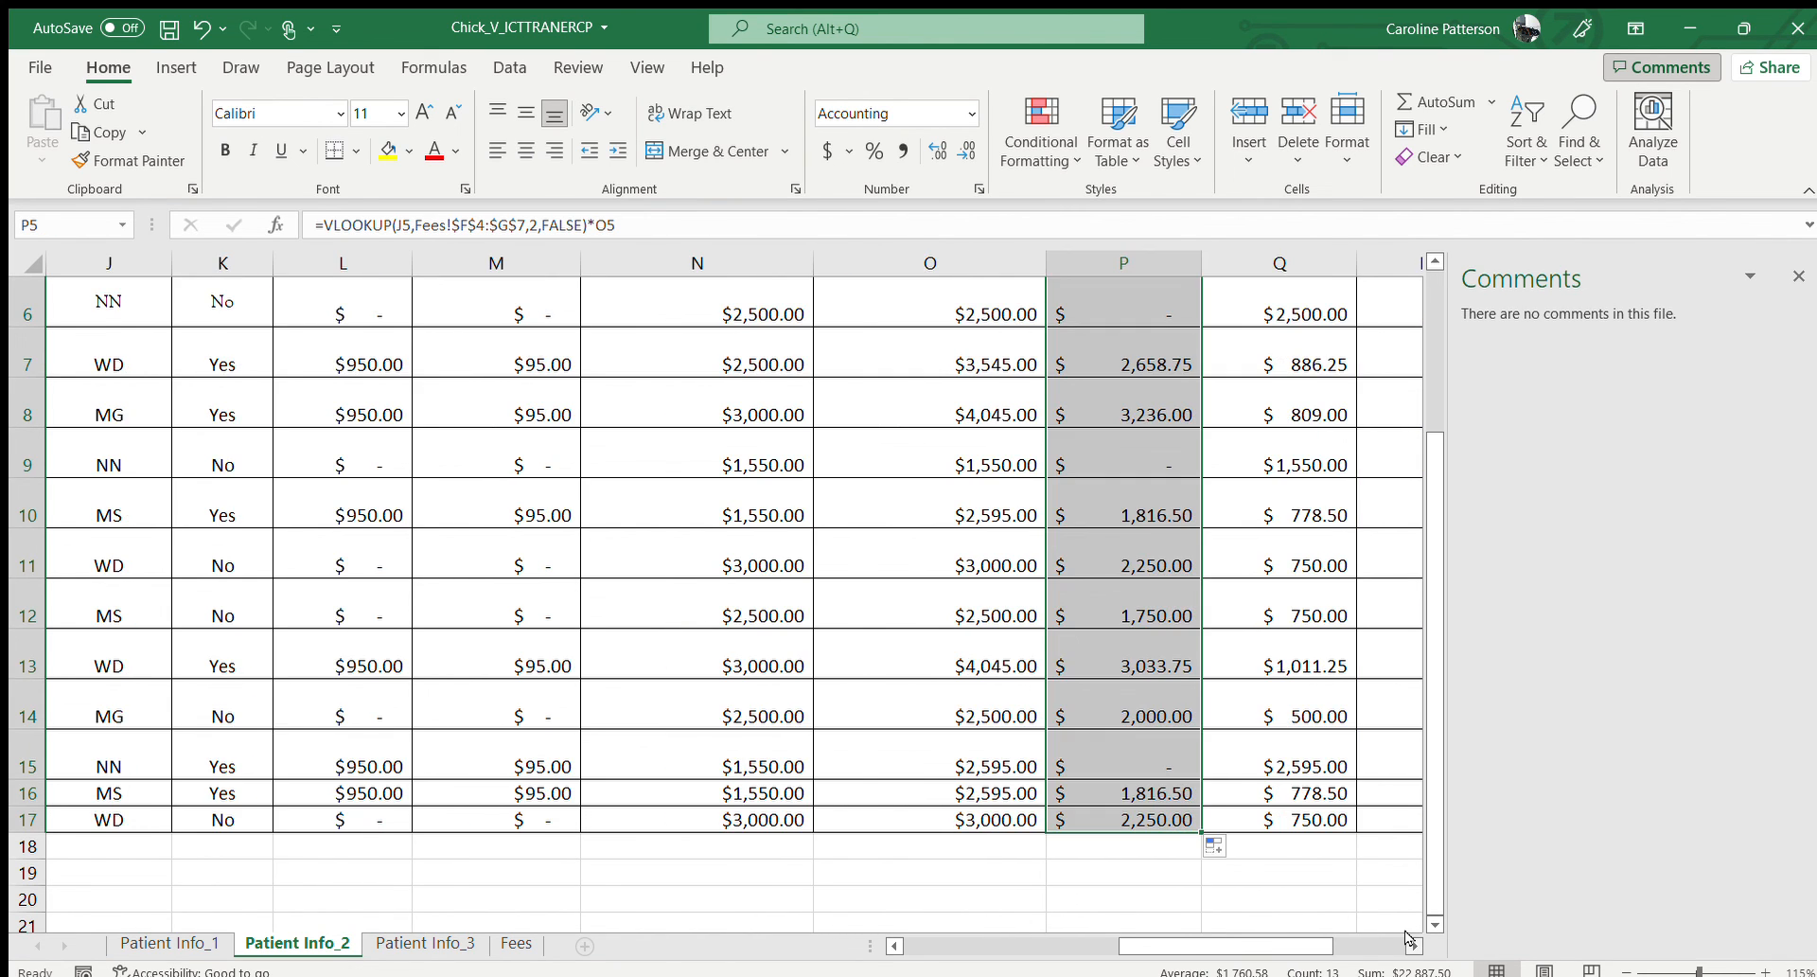
pyautogui.click(1409, 942)
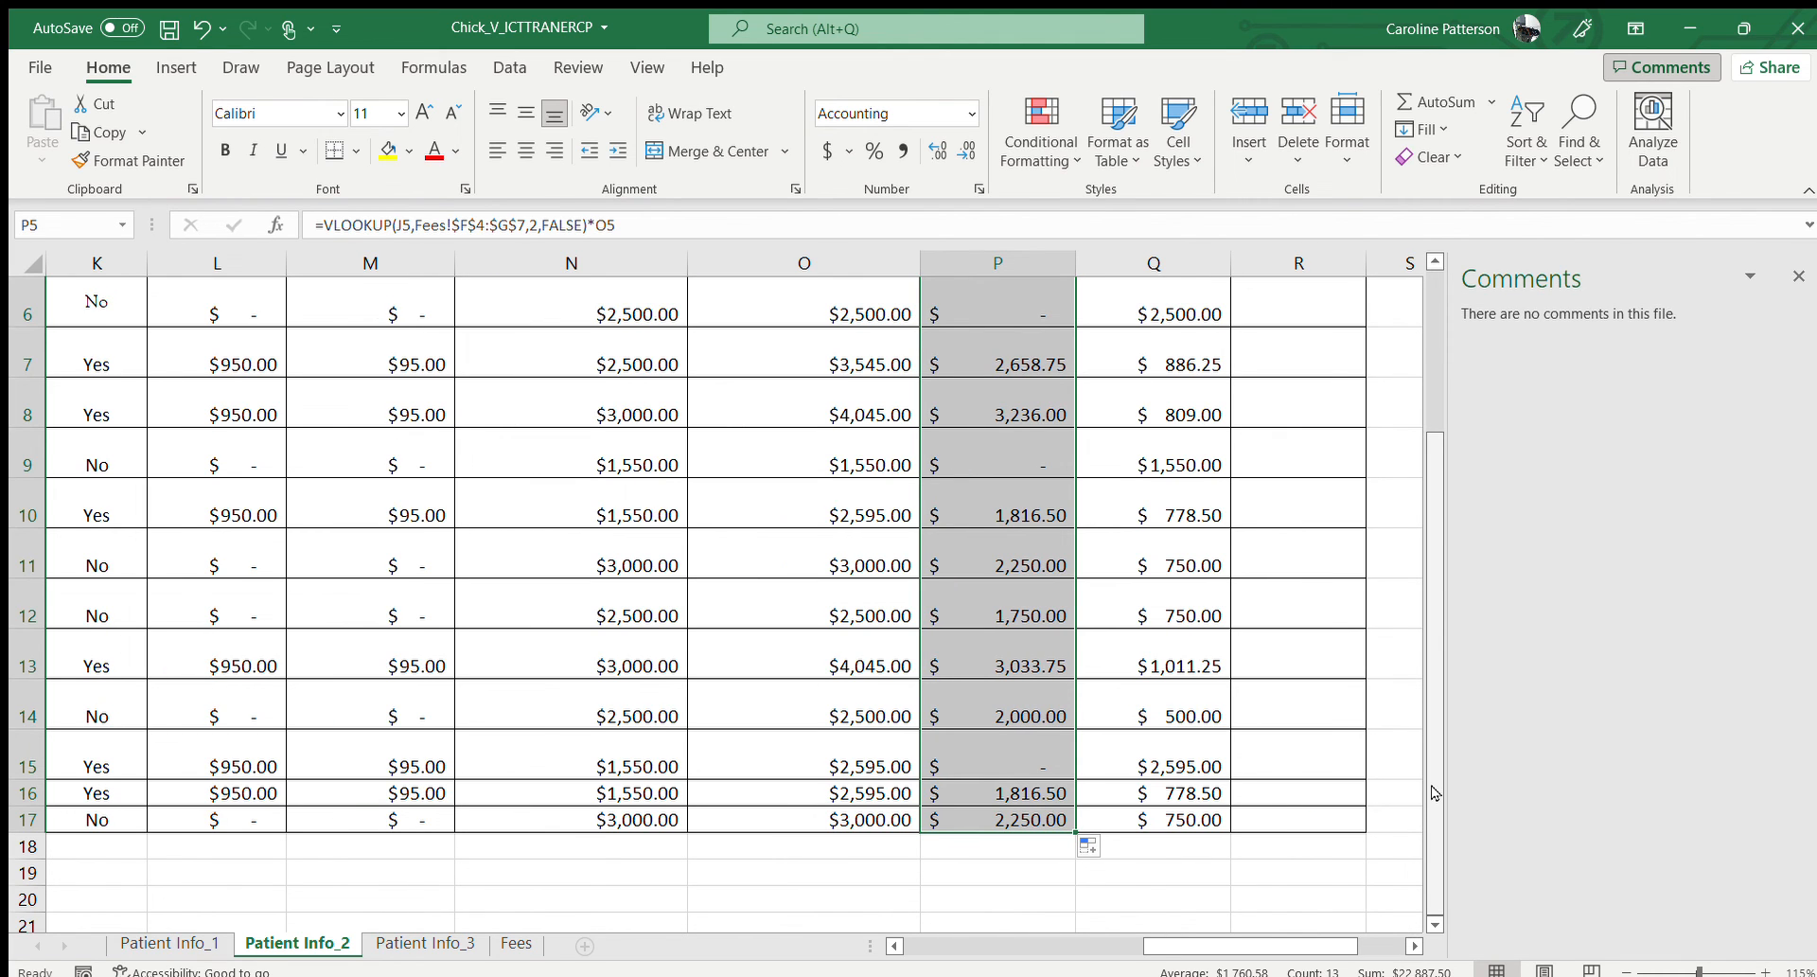
pyautogui.scroll(2, 1433, 783)
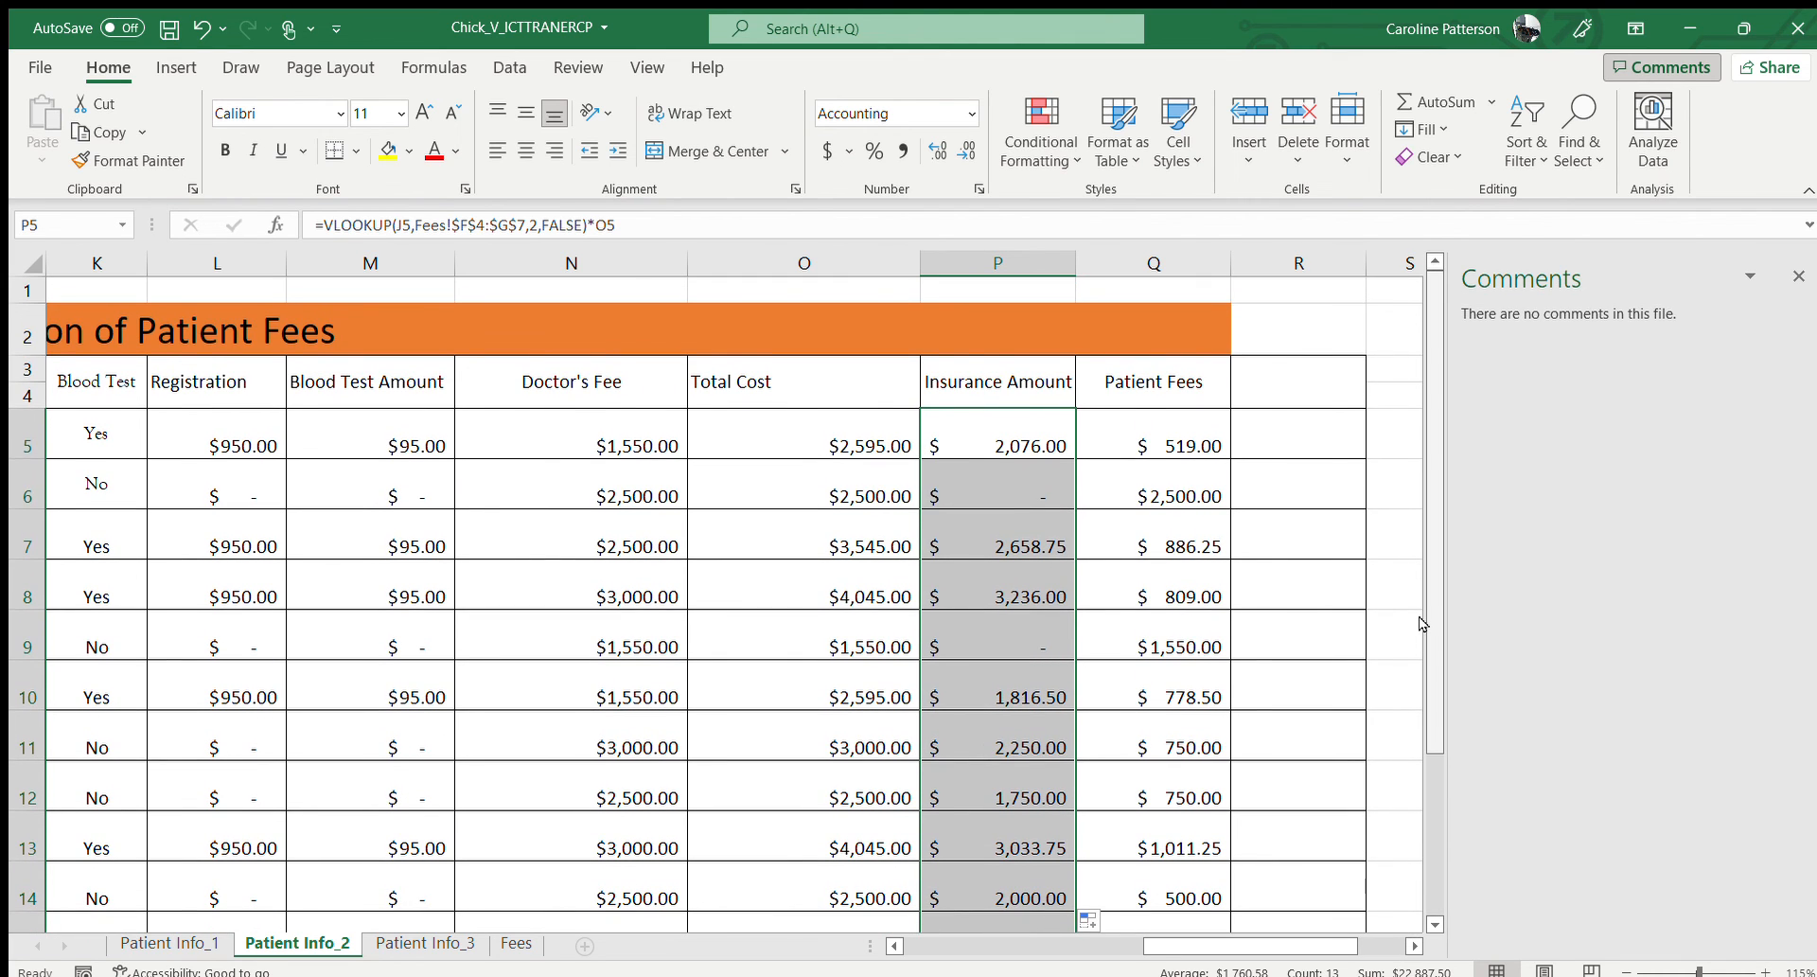
pyautogui.doubleClick(1195, 449)
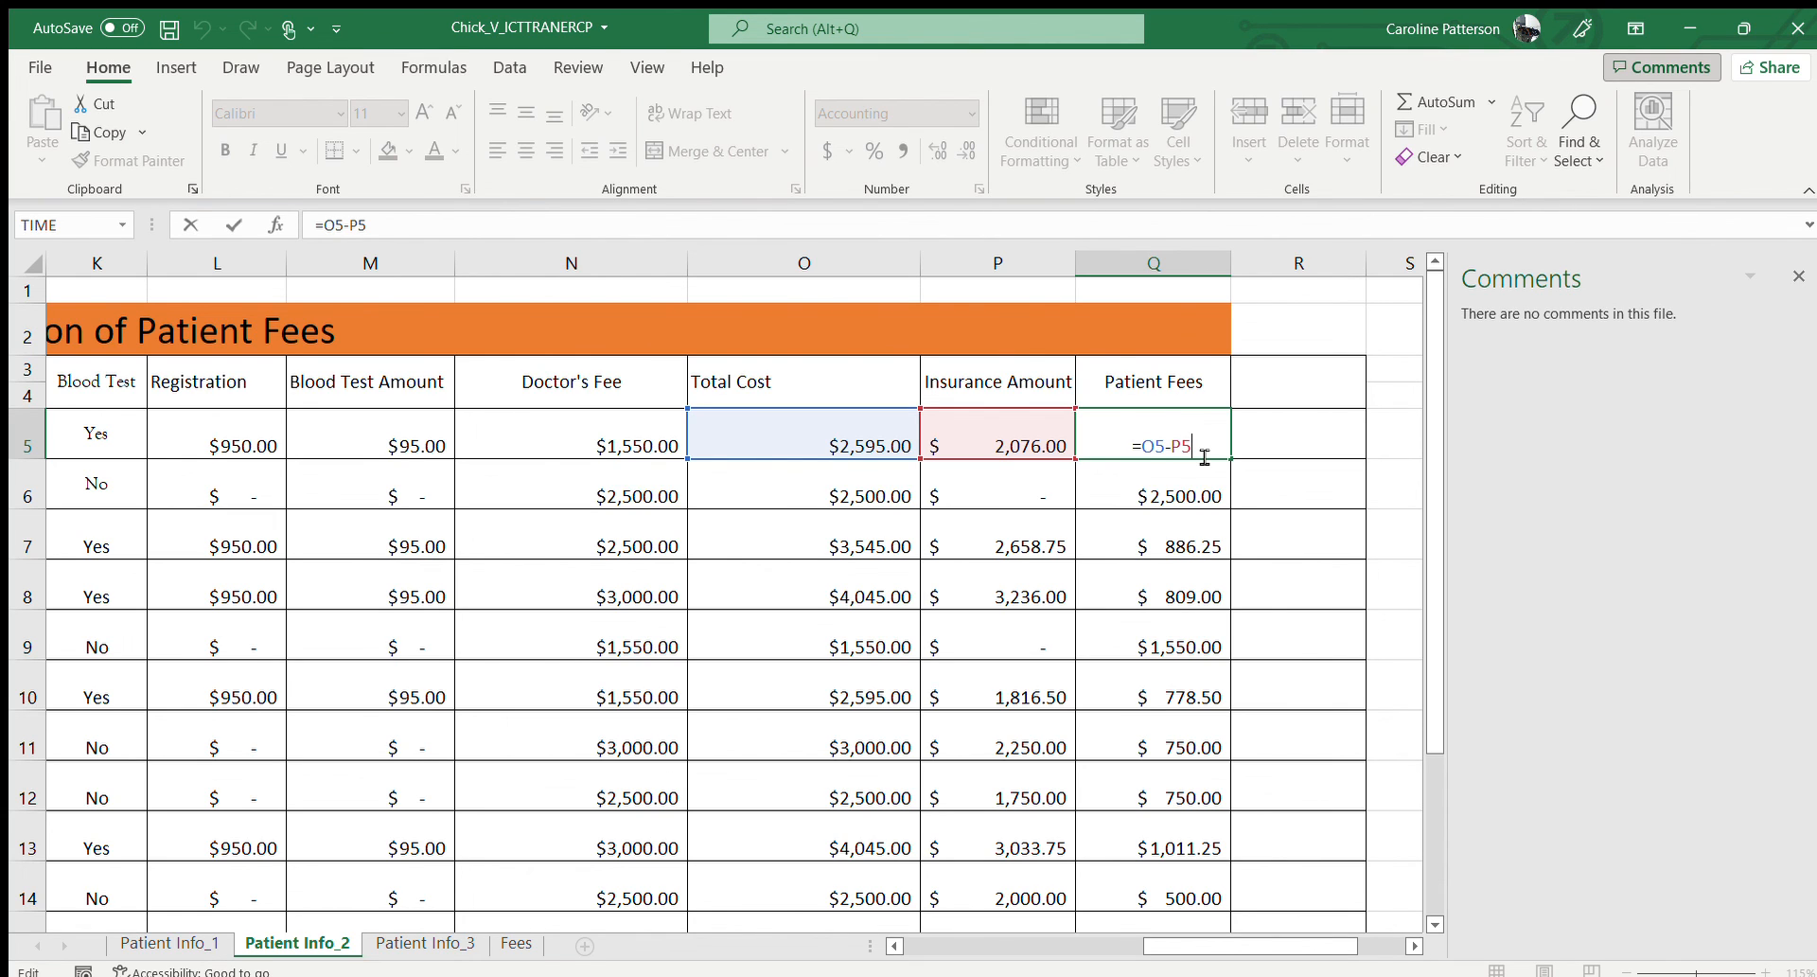
pyautogui.press('Return')
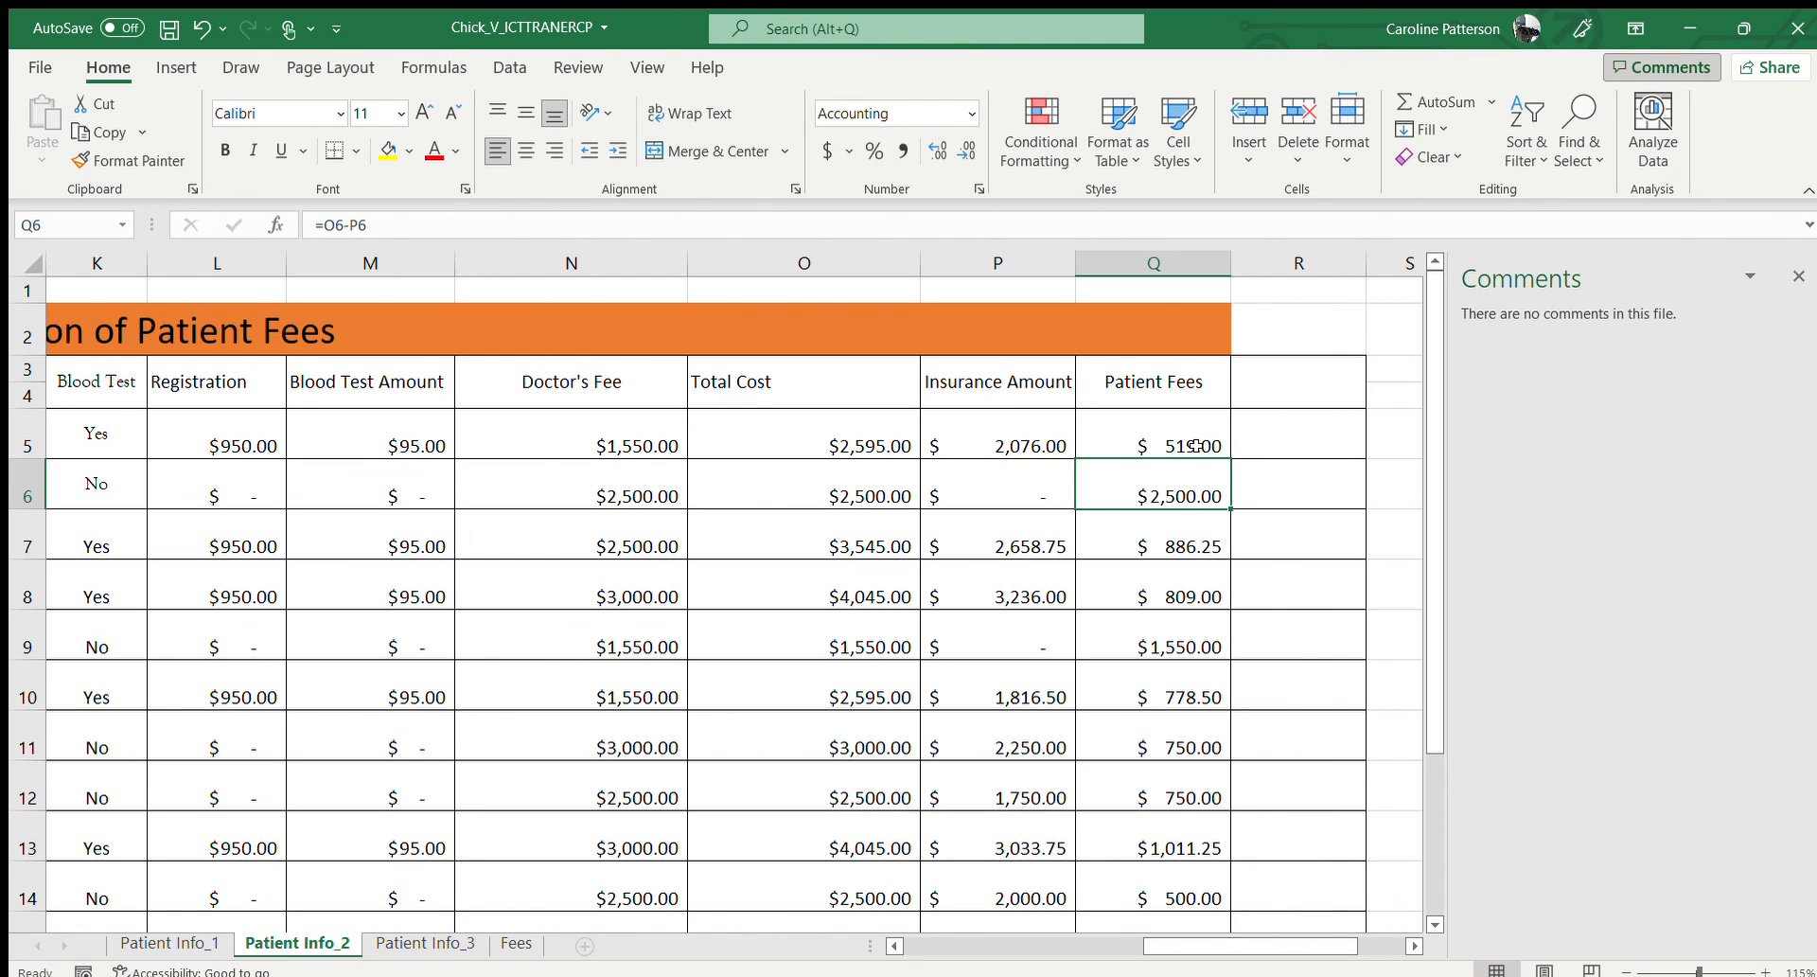
pyautogui.click(1195, 448)
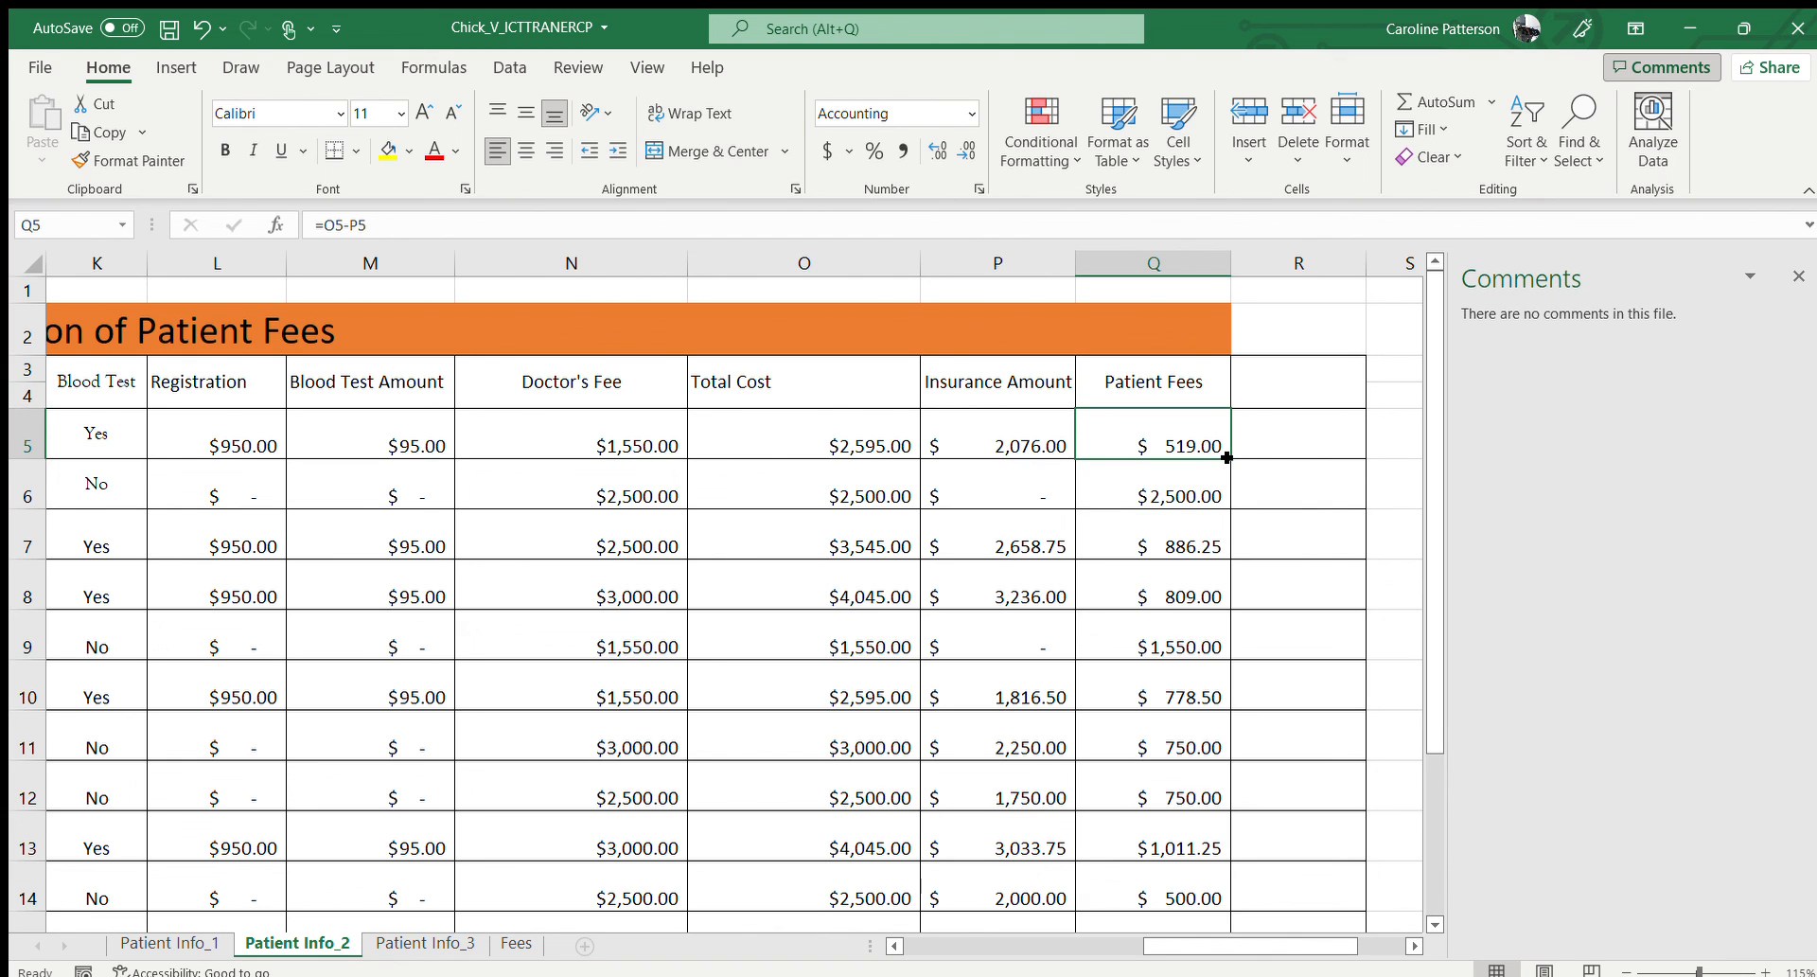
pyautogui.moveTo(1226, 458); pyautogui.dragTo(1214, 893)
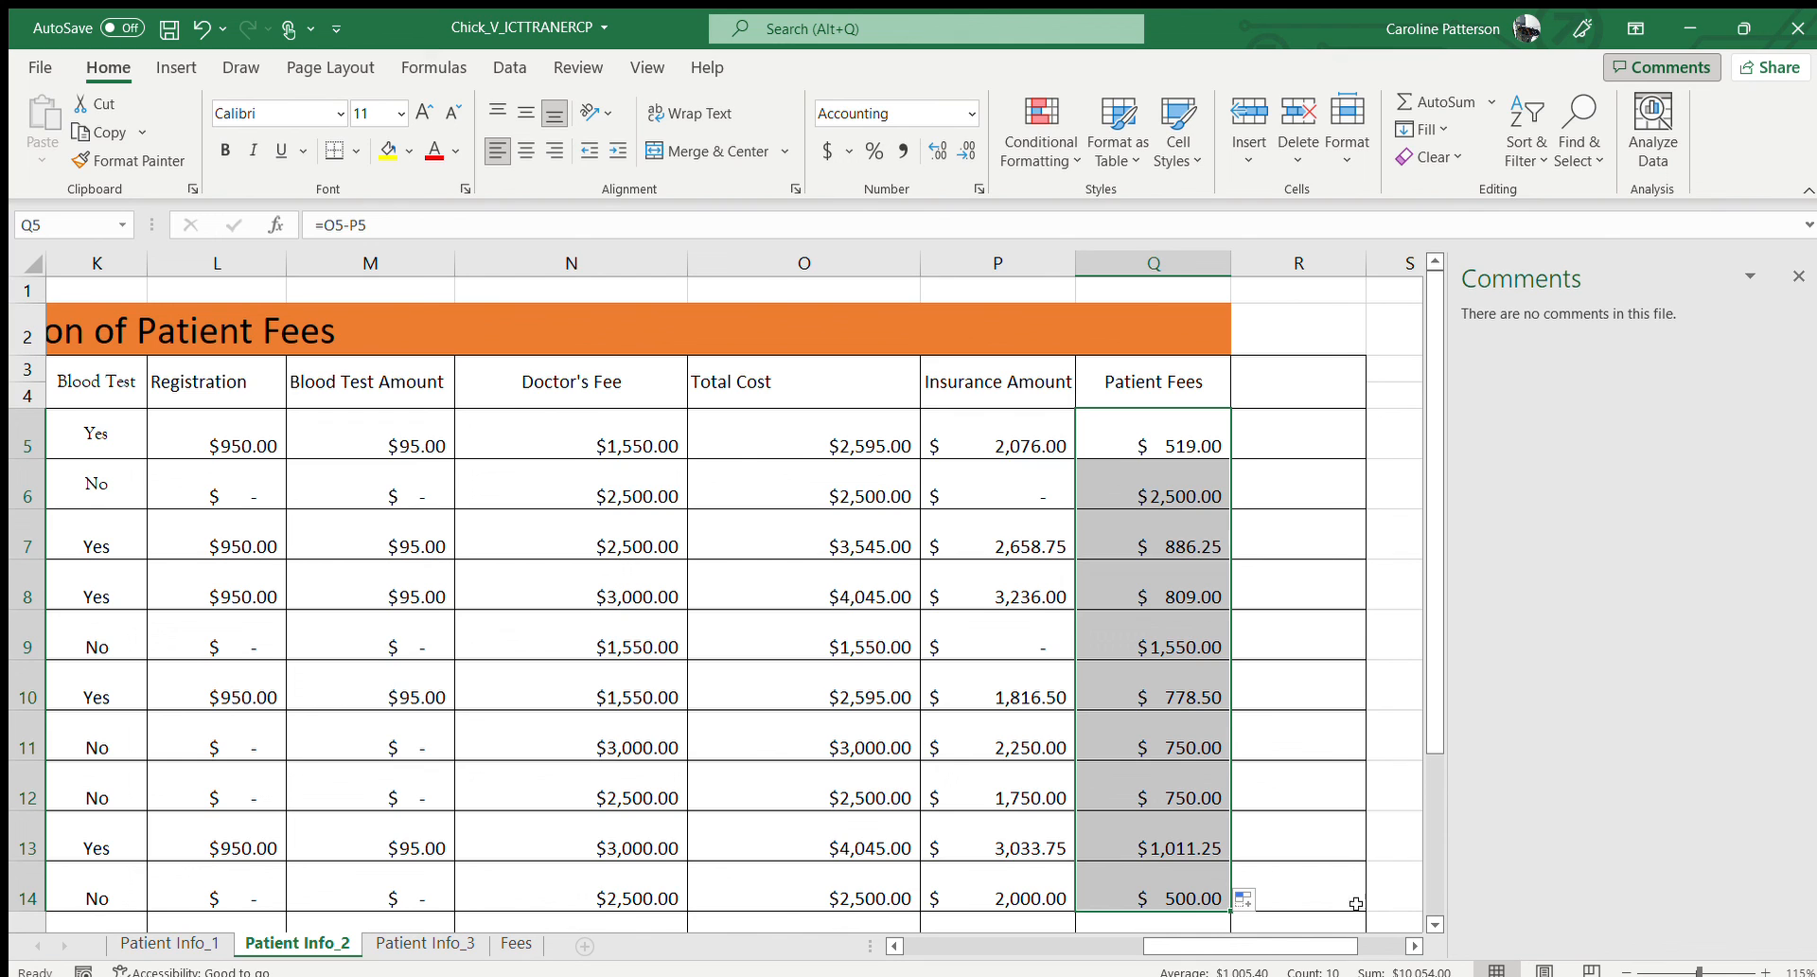
pyautogui.scroll(-1, 1429, 925)
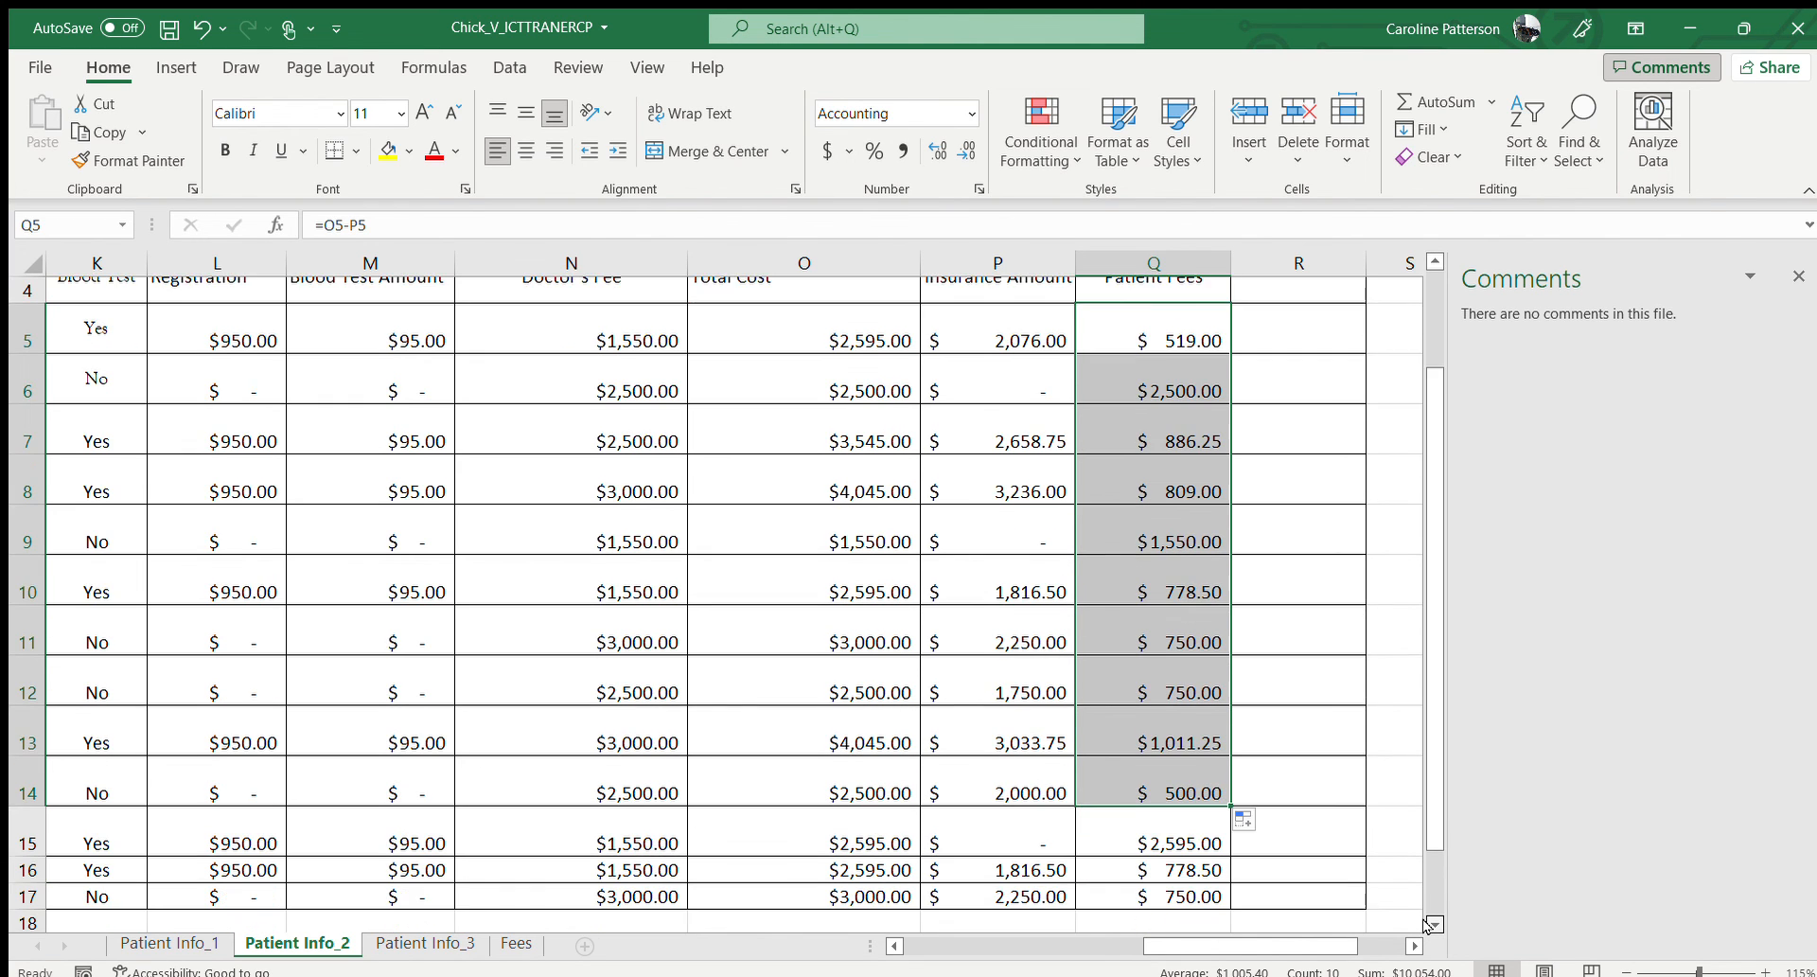
pyautogui.scroll(-1, 1429, 925)
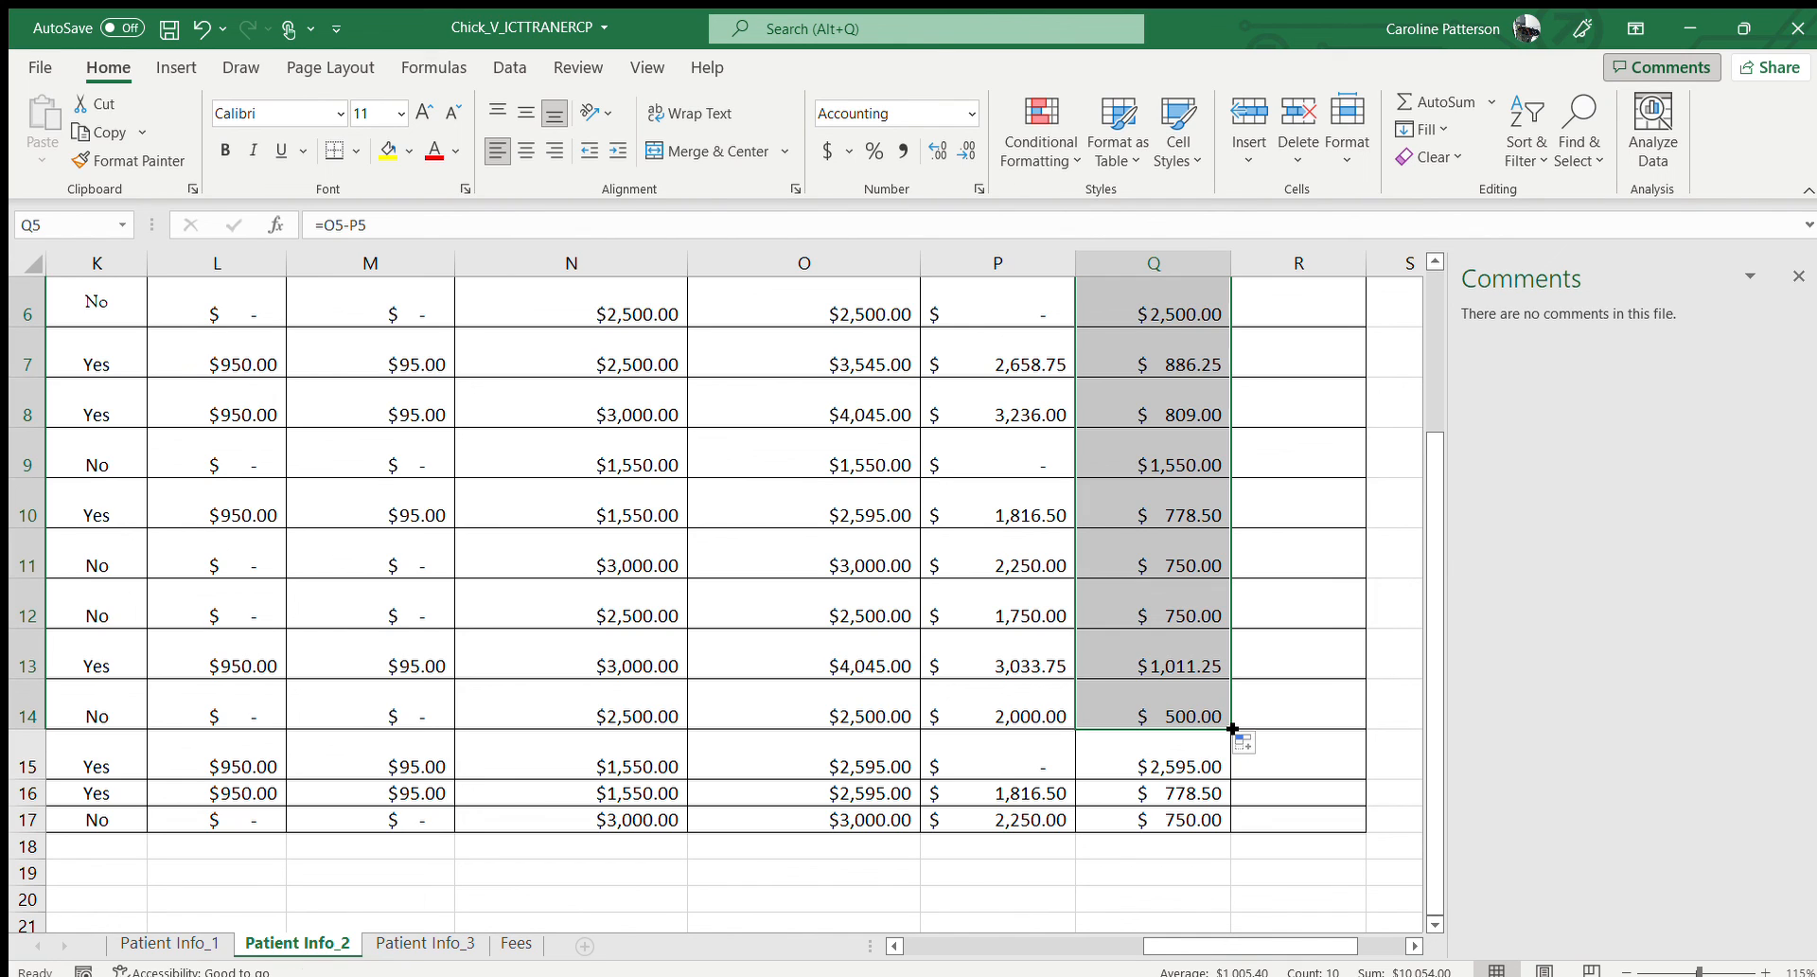
pyautogui.moveTo(1231, 729); pyautogui.dragTo(1222, 823)
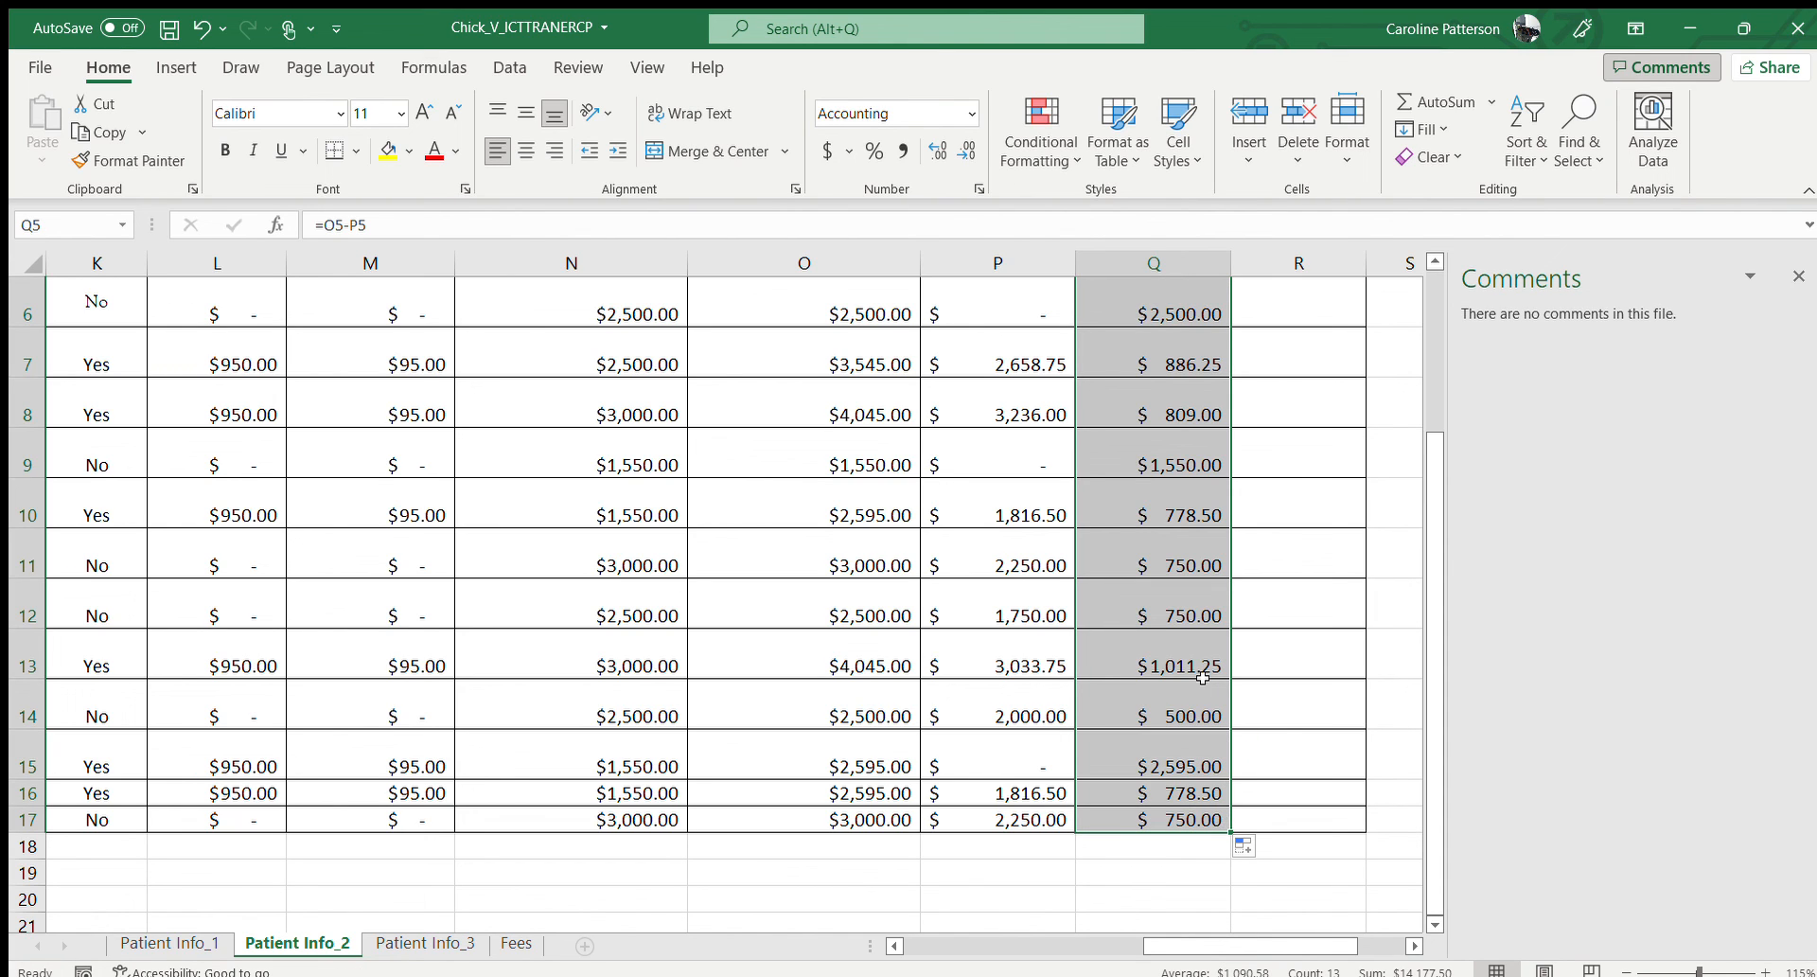
# - Examine the cell references used by the Patient Fees formula in Q5
pyautogui.scroll(2, 1203, 678)
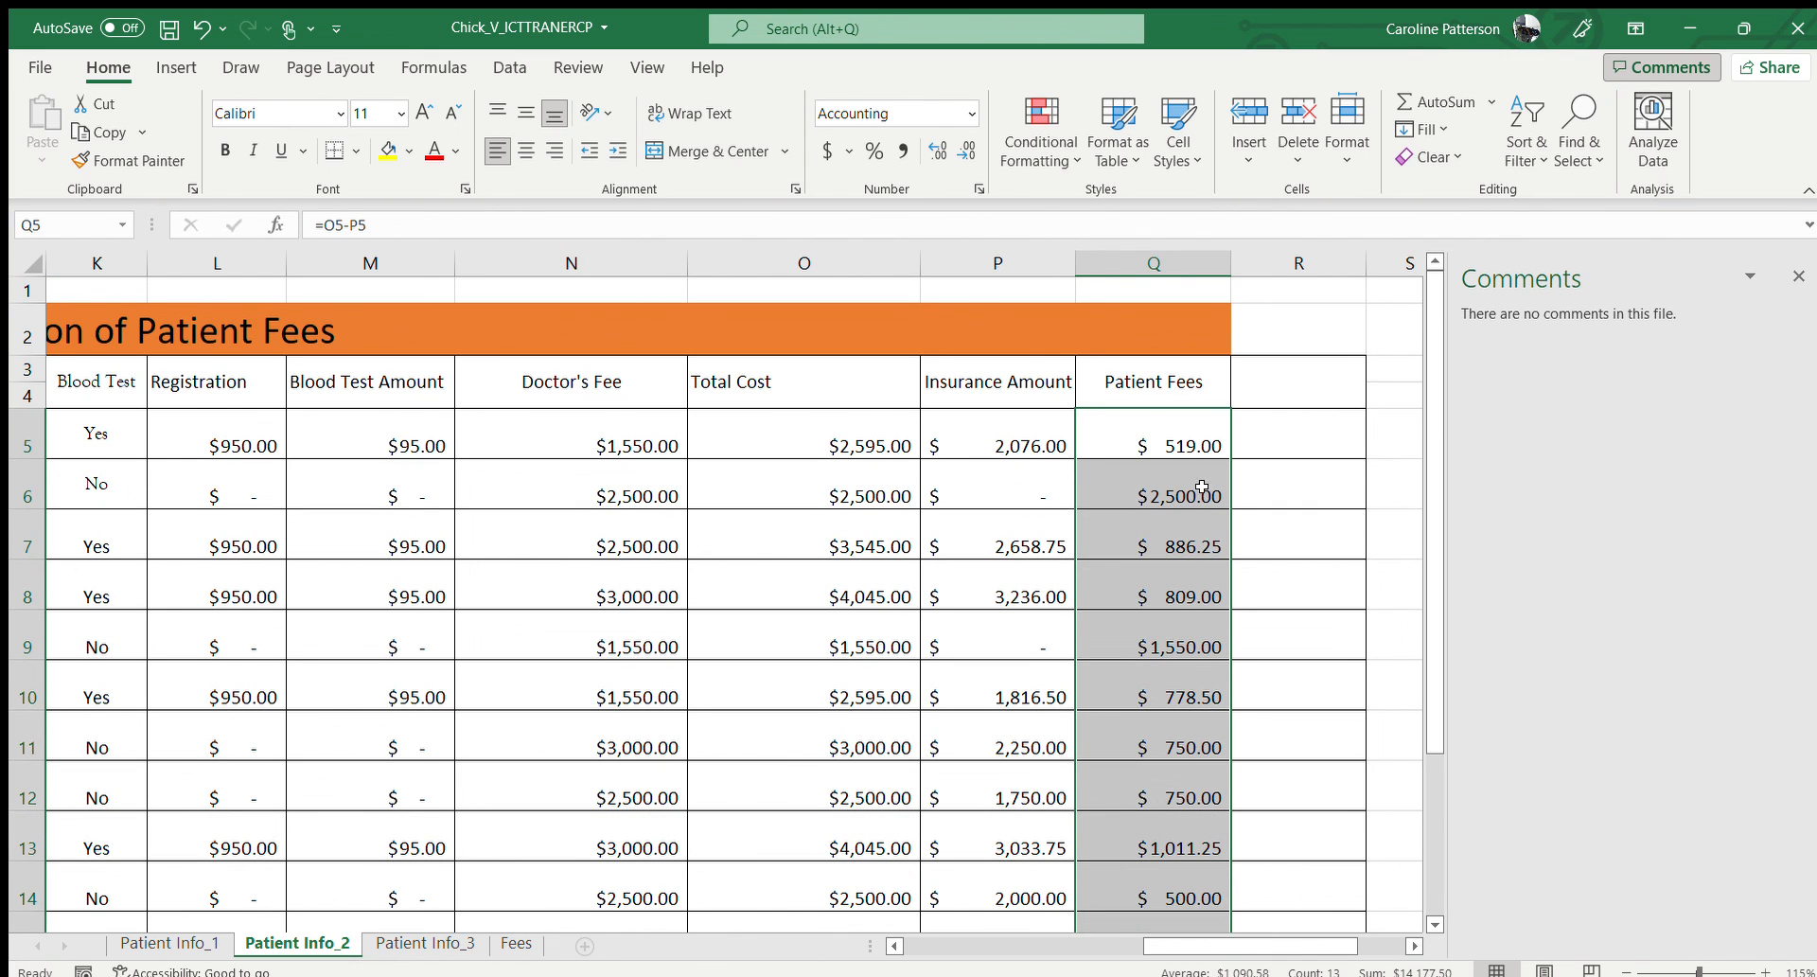
pyautogui.doubleClick(1195, 440)
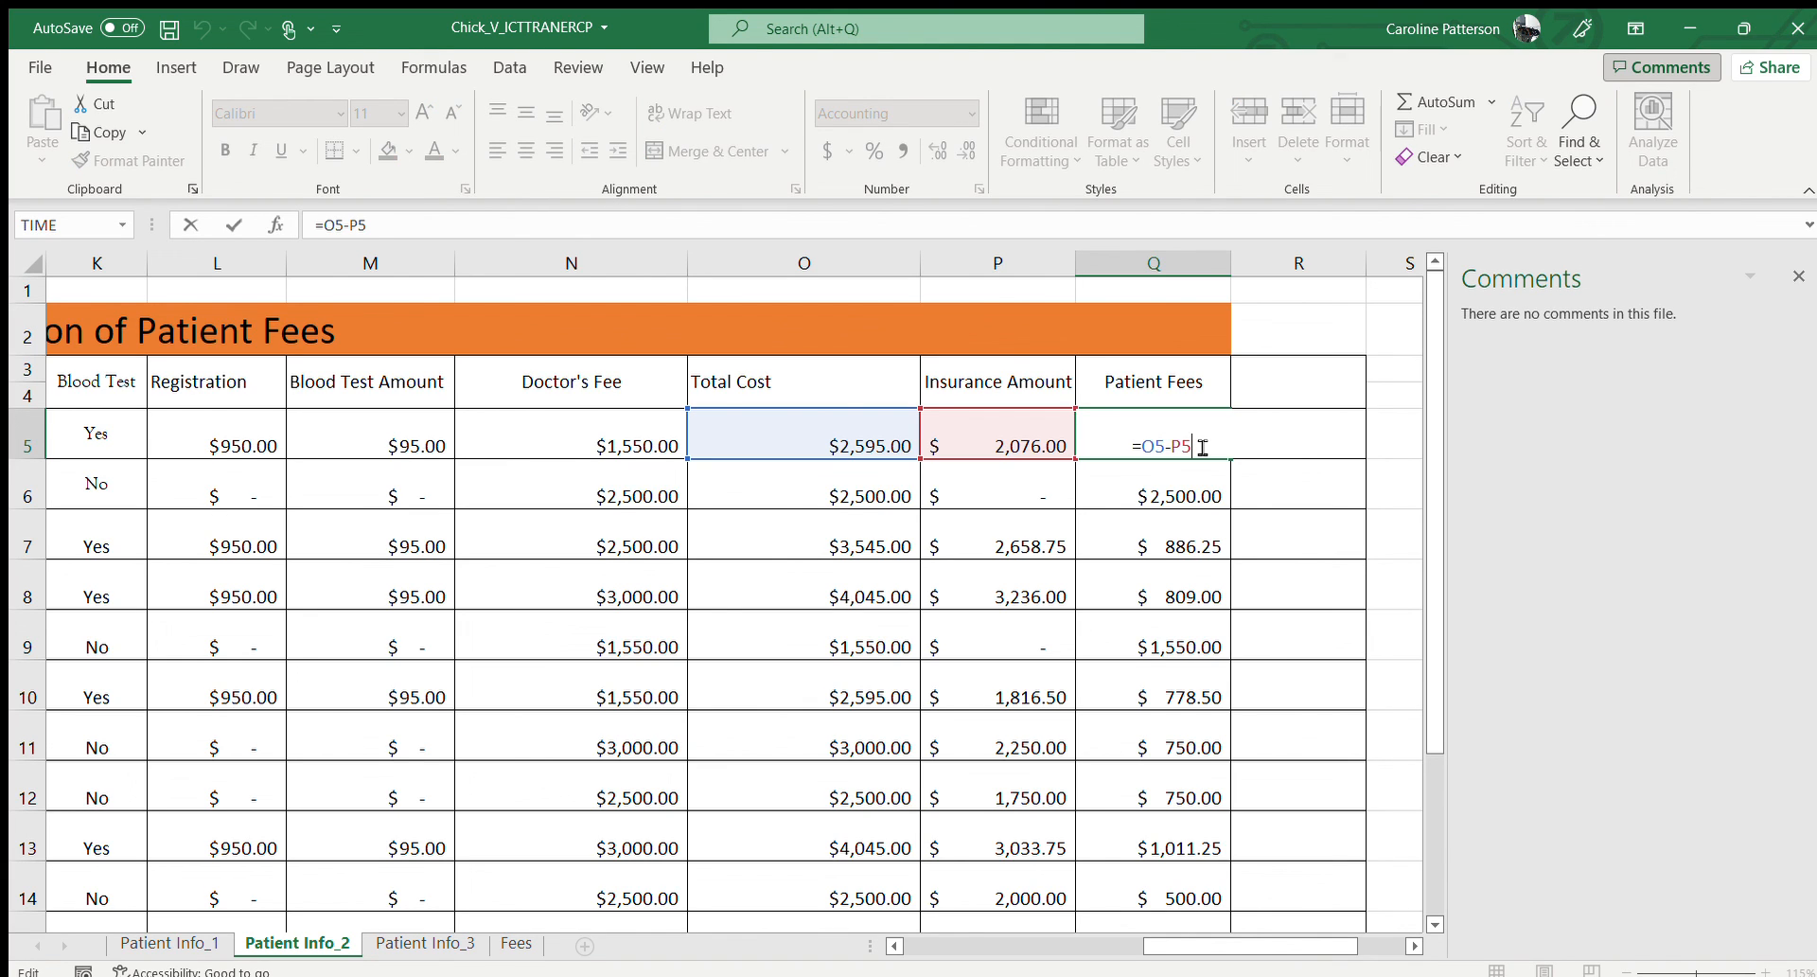
pyautogui.hotkey('ctrl', 'Return')
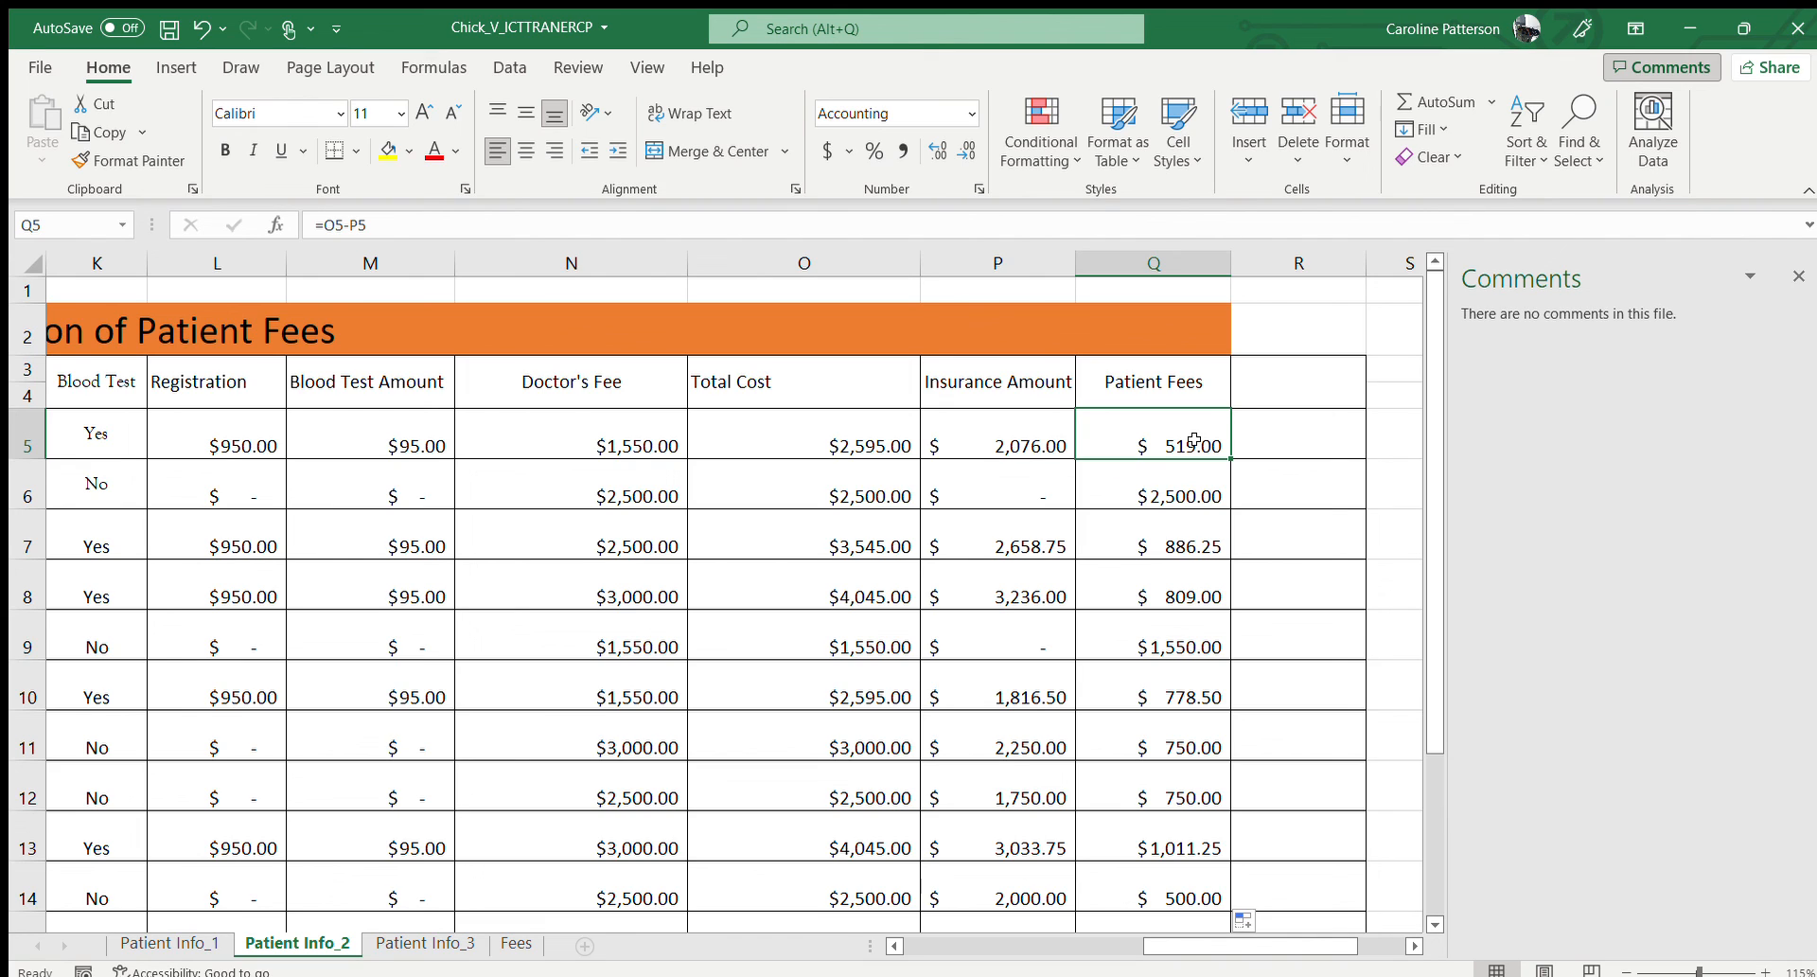